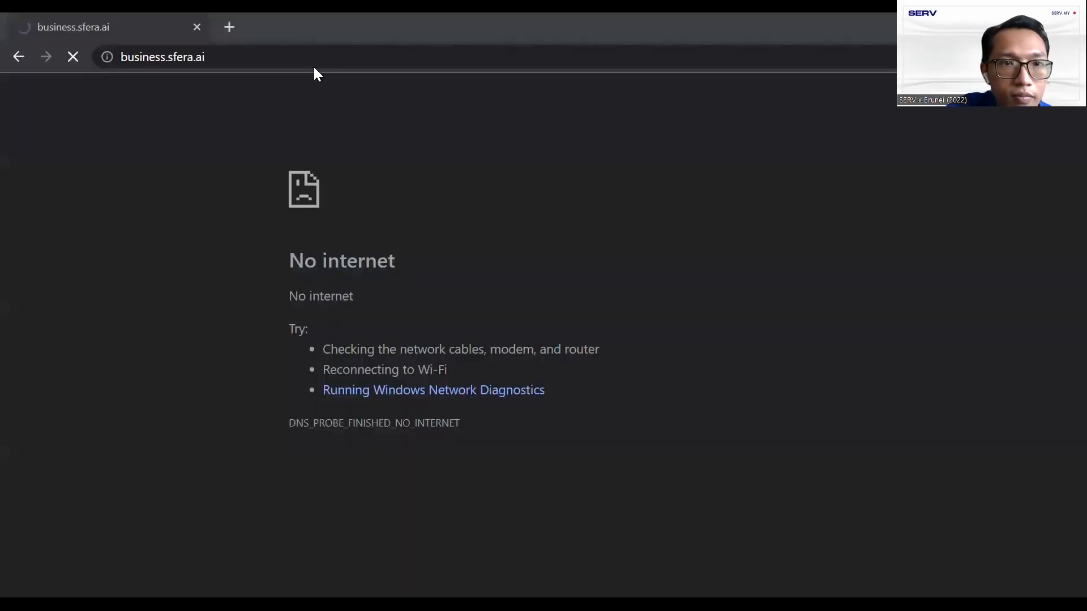
Open the SERV Merchant login page from the 'nav' address bar suggestion
left_click(287, 57)
type("nav.serv.my/#/login")
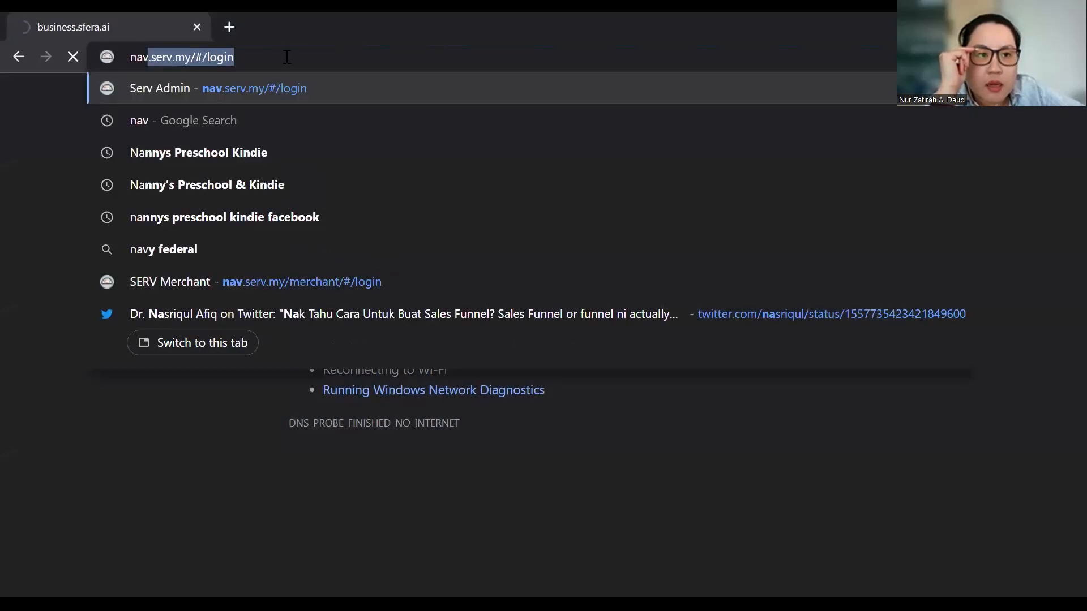
left_click(409, 96)
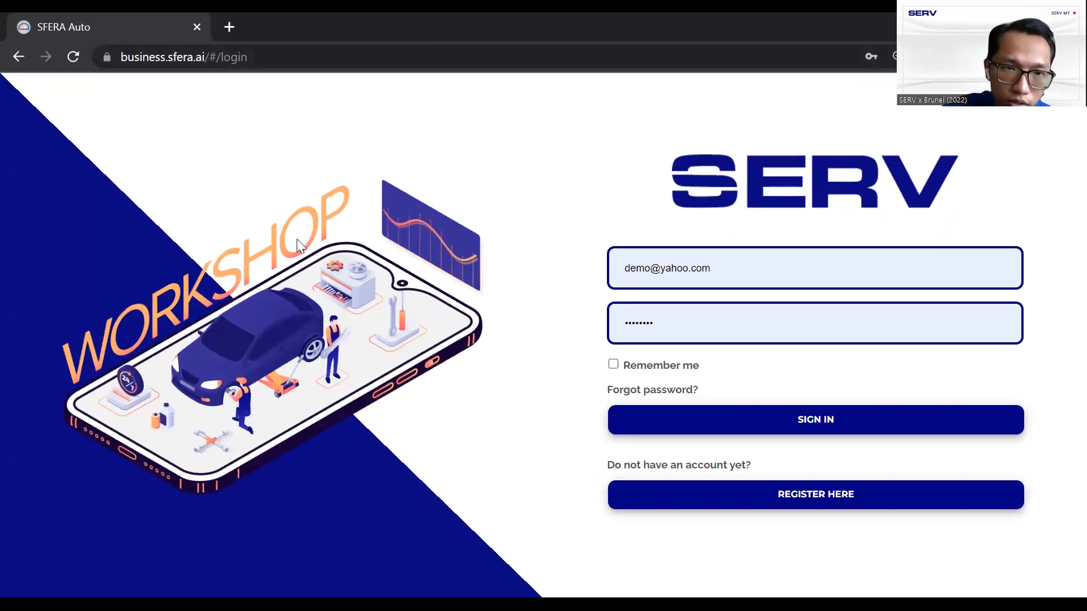
Select the redirected business.sfera.ai sign-in address in the address bar
left_click(282, 57)
left_click(300, 55)
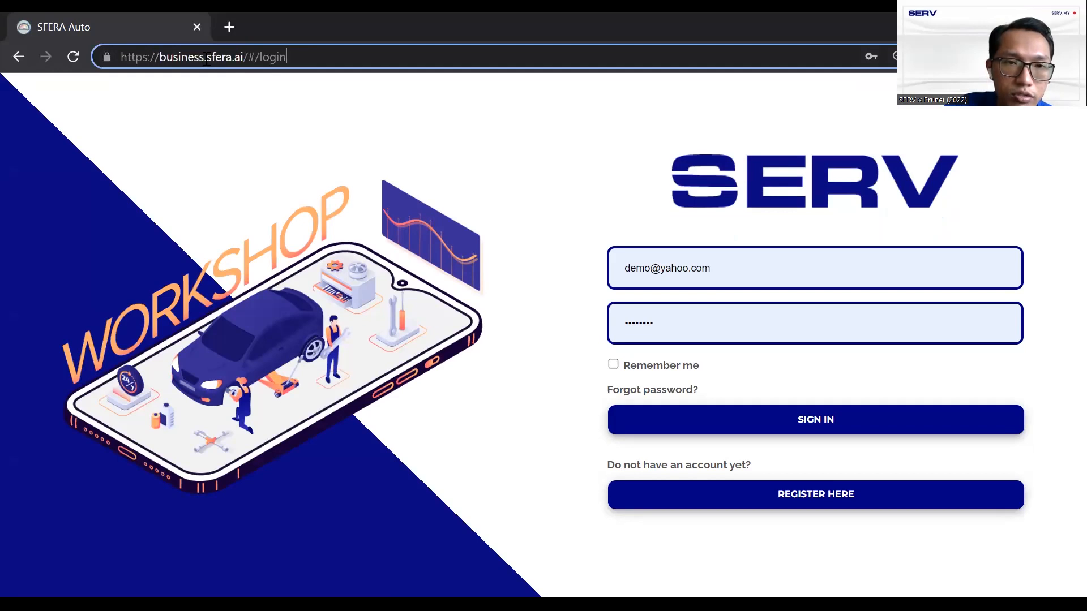
left_click_drag(310, 57, 115, 59)
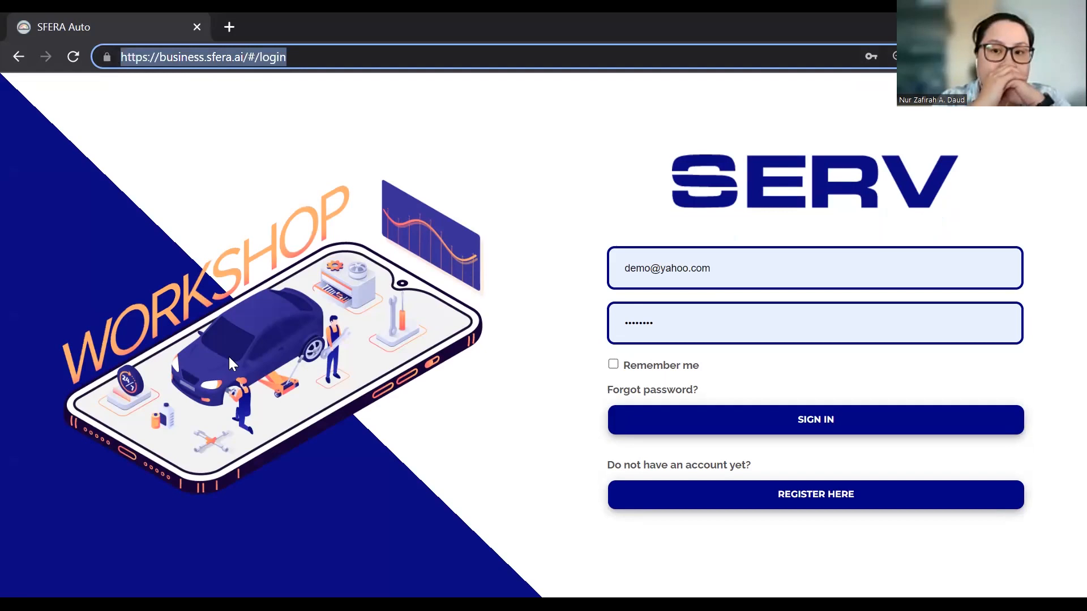
key("alt+Tab")
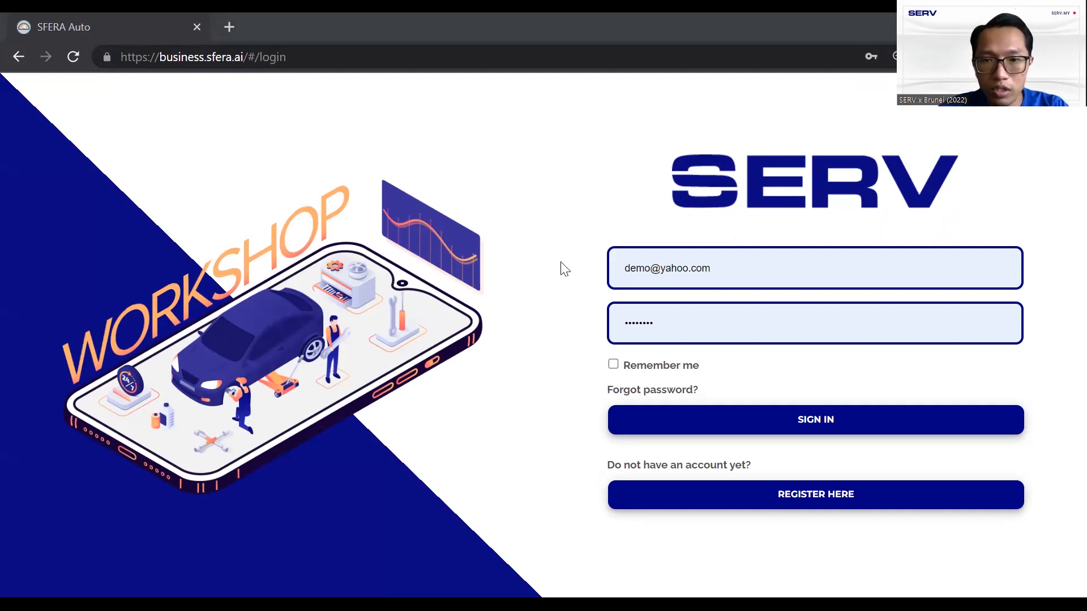
Fill in the saved workshop account credentials from autofill and try signing in
left_click(617, 285)
left_click(734, 315)
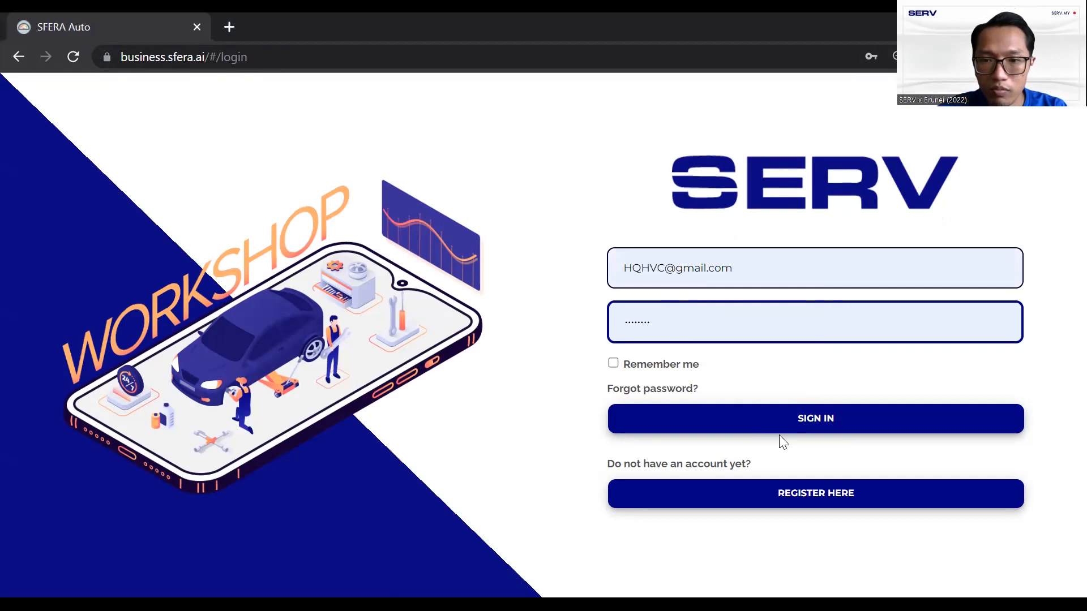
left_click(810, 417)
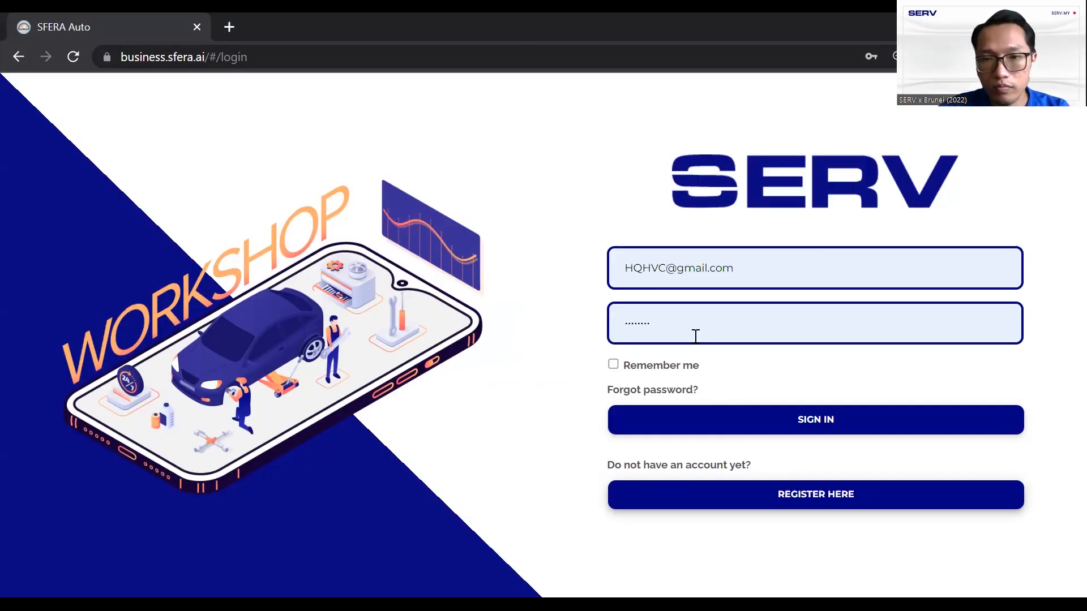
Re-enter the account password and sign in to reach the dashboard
left_click(691, 329)
double_click(691, 329)
type("••••")
key("BackSpace")
key("BackSpace")
key("BackSpace")
key("BackSpace")
type("•••••••••")
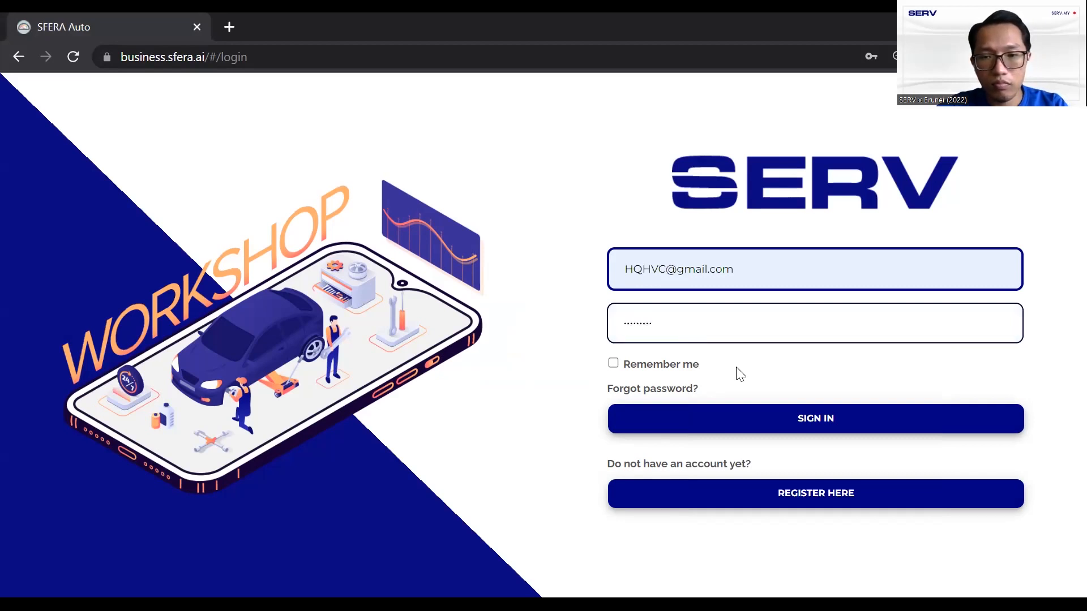
left_click(774, 419)
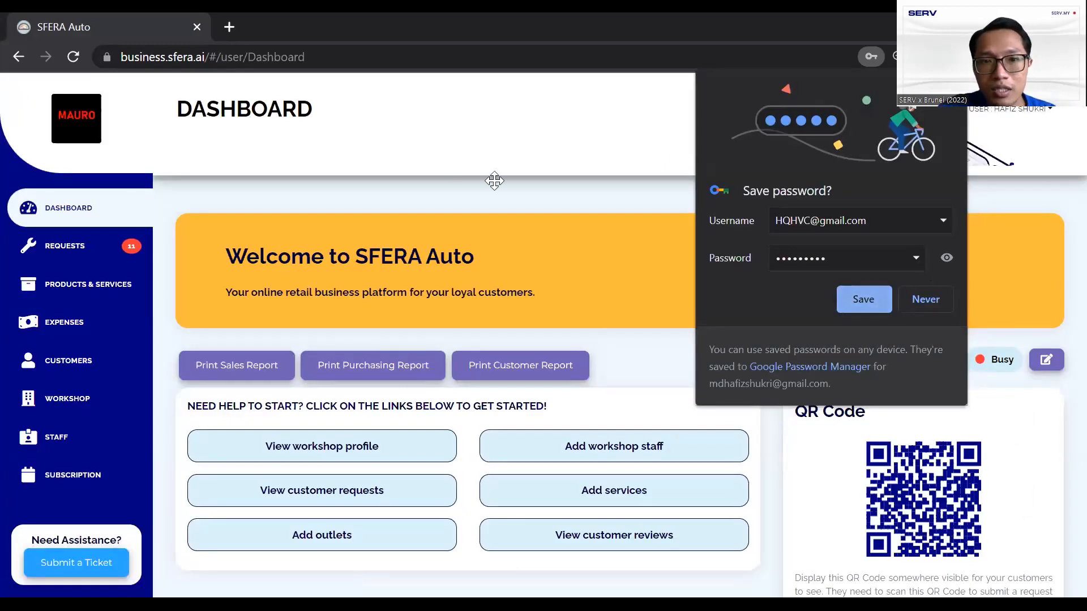
Dismiss the save-password prompt and open Requests > Requests showing the October 2022 calendar
left_click(531, 212)
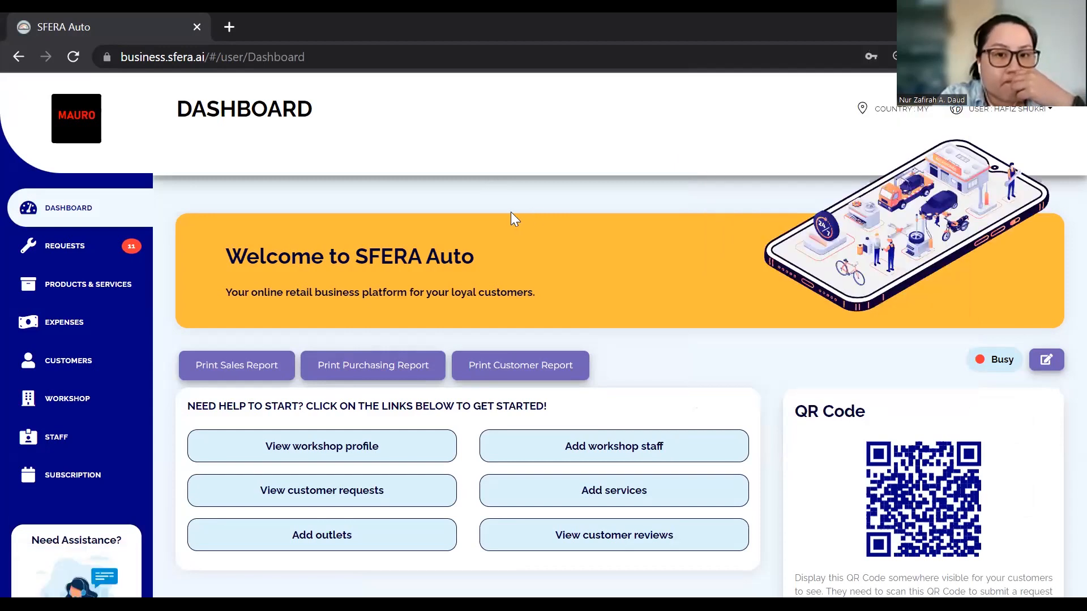
left_click(111, 247)
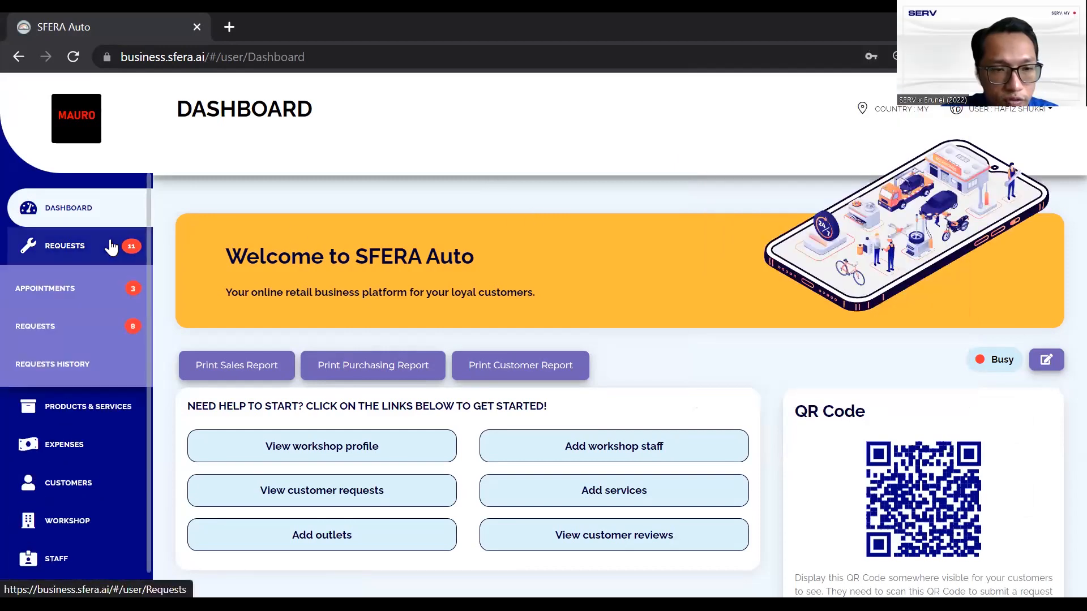
left_click(99, 329)
scroll(583, 380, "down", 2)
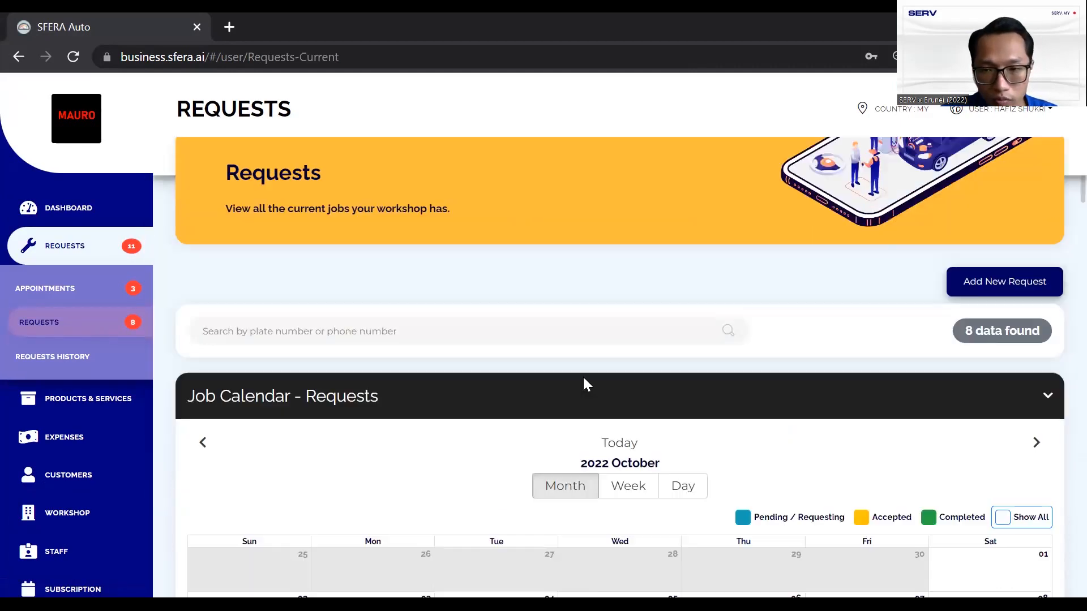
scroll(735, 359, "down", 1)
scroll(805, 362, "down", 1)
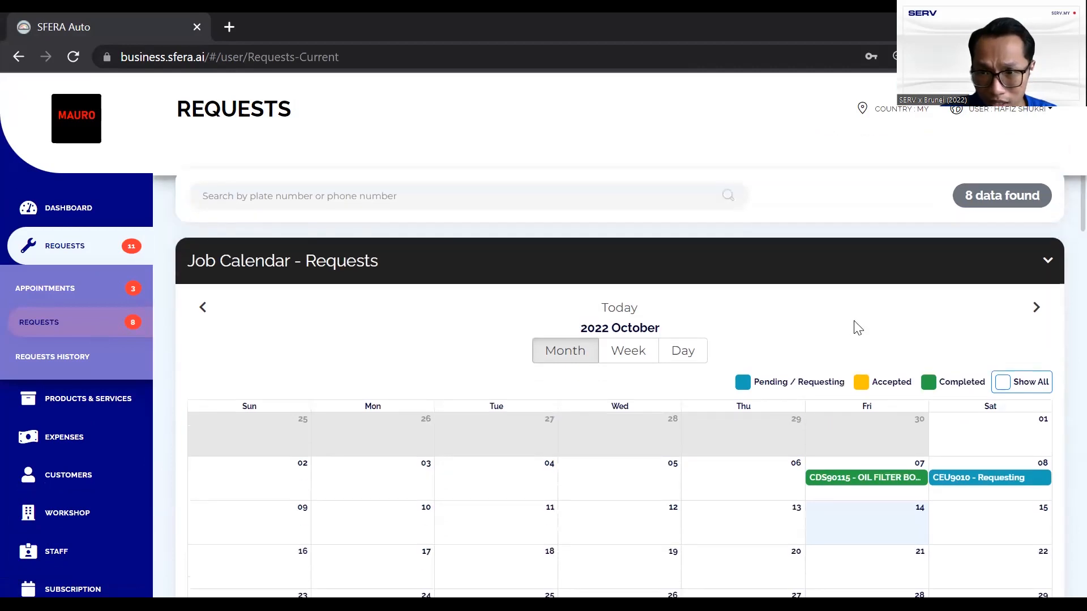
scroll(857, 328, "up", 2)
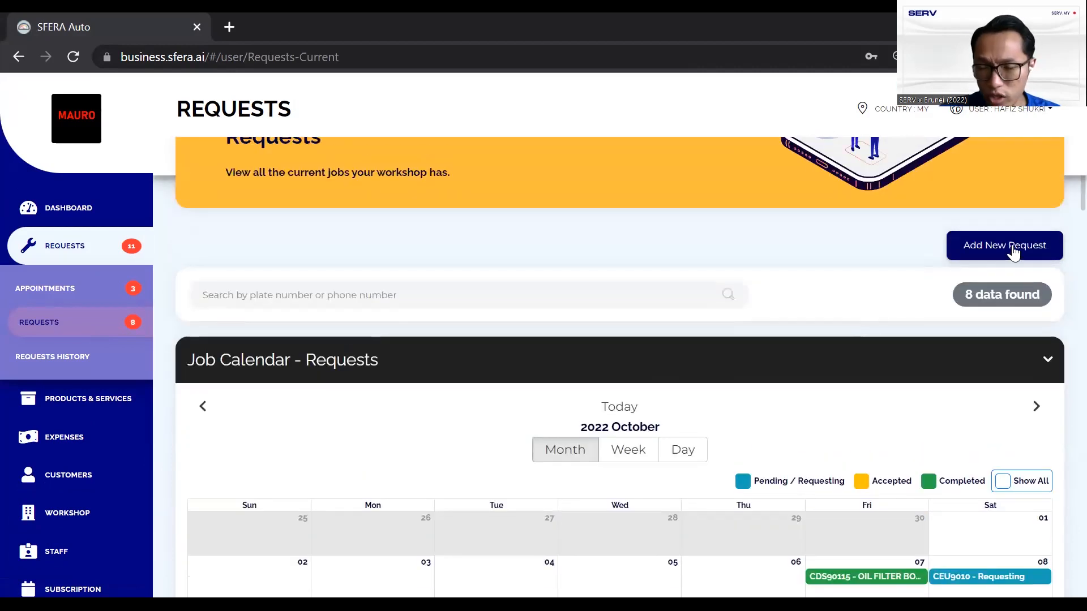
scroll(929, 274, "down", 1)
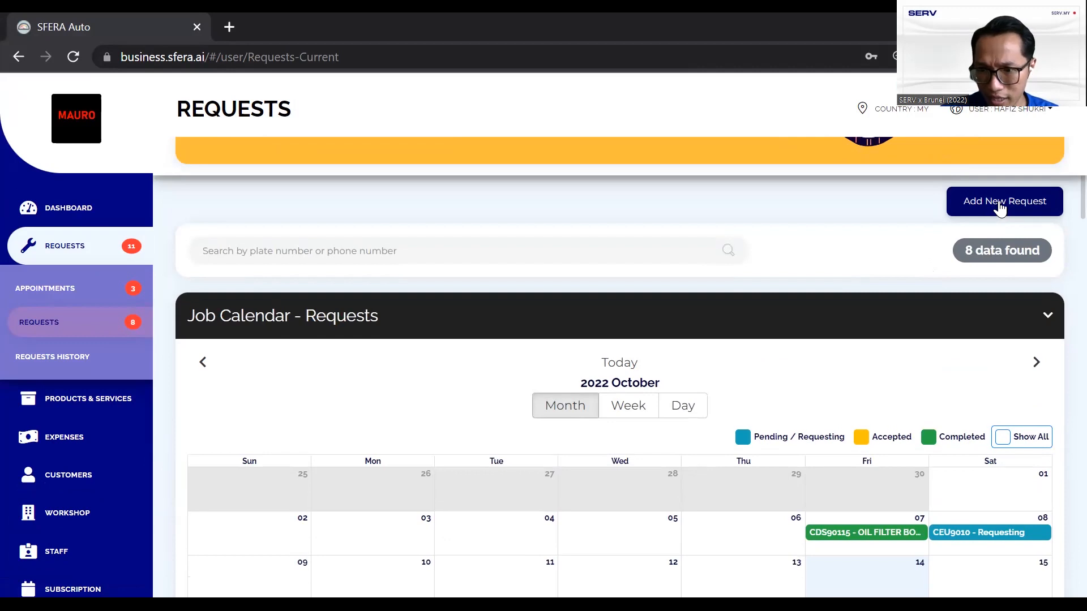
left_click(998, 201)
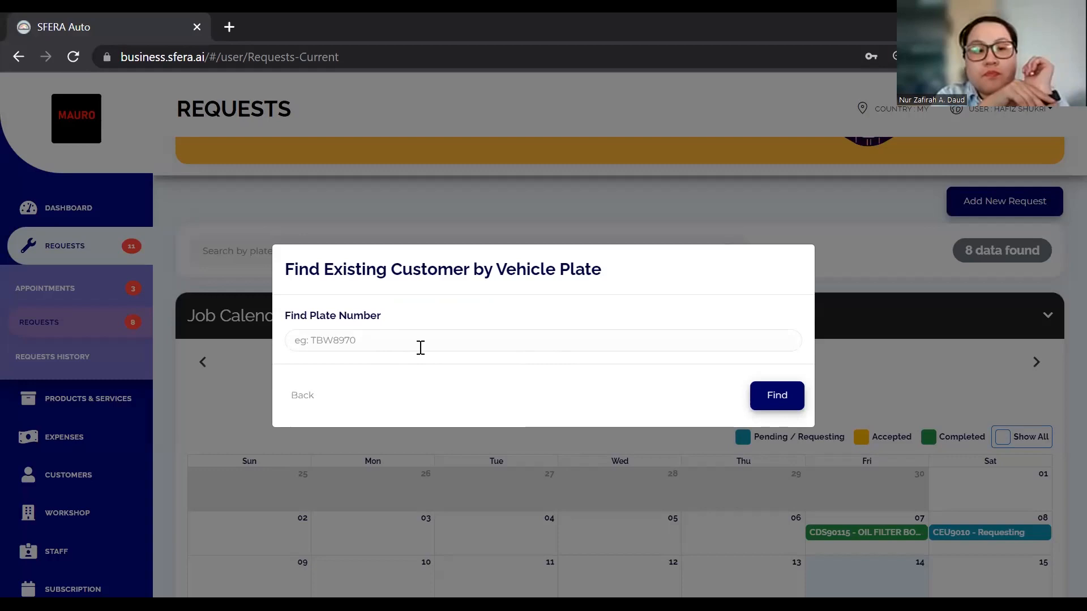
left_click(557, 346)
type("CE")
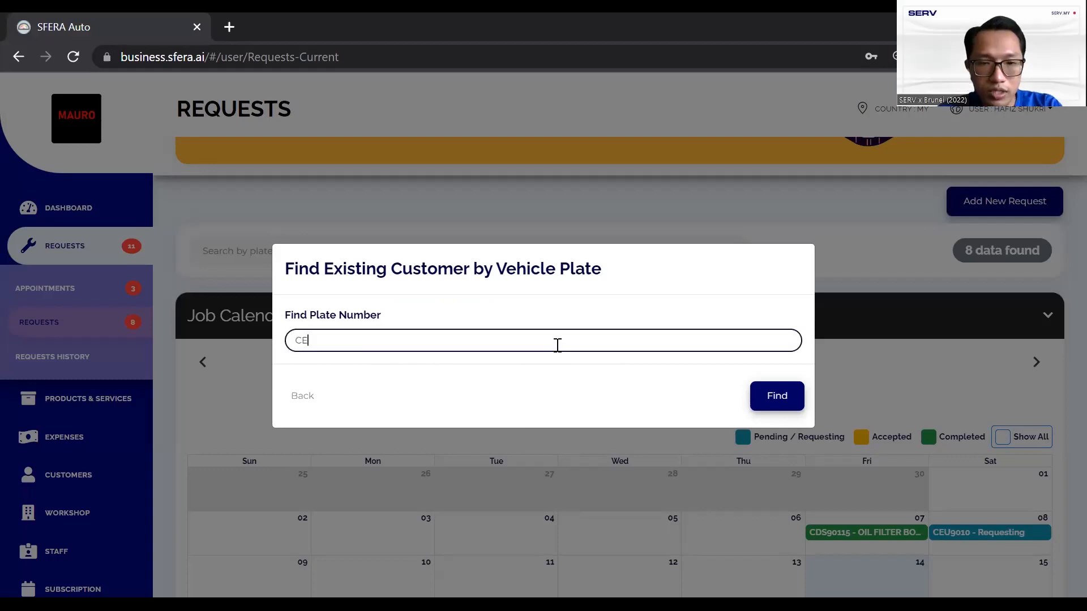
type("I")
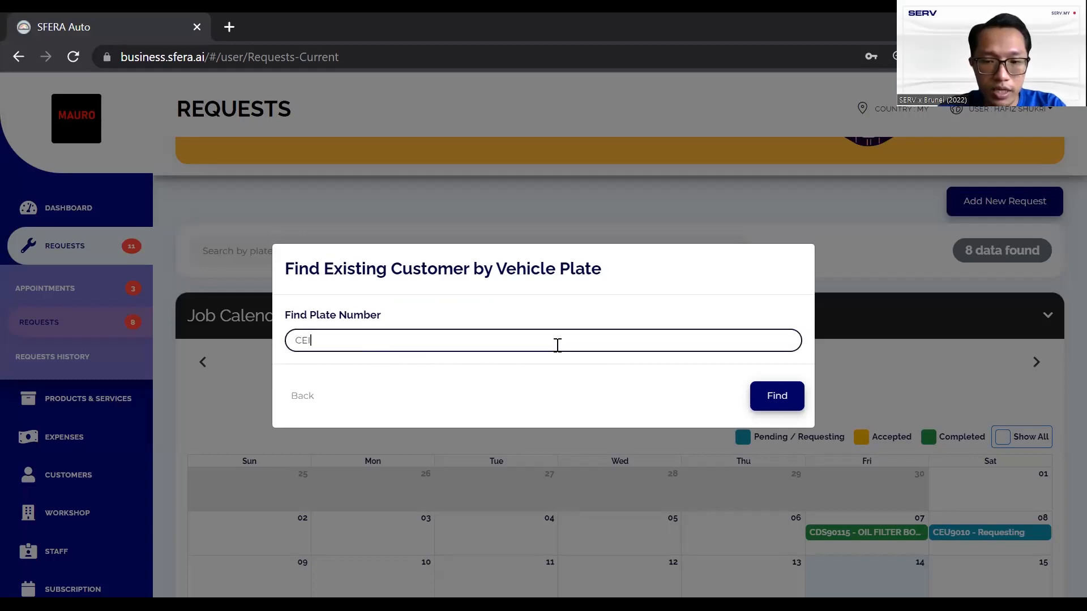
type("9101")
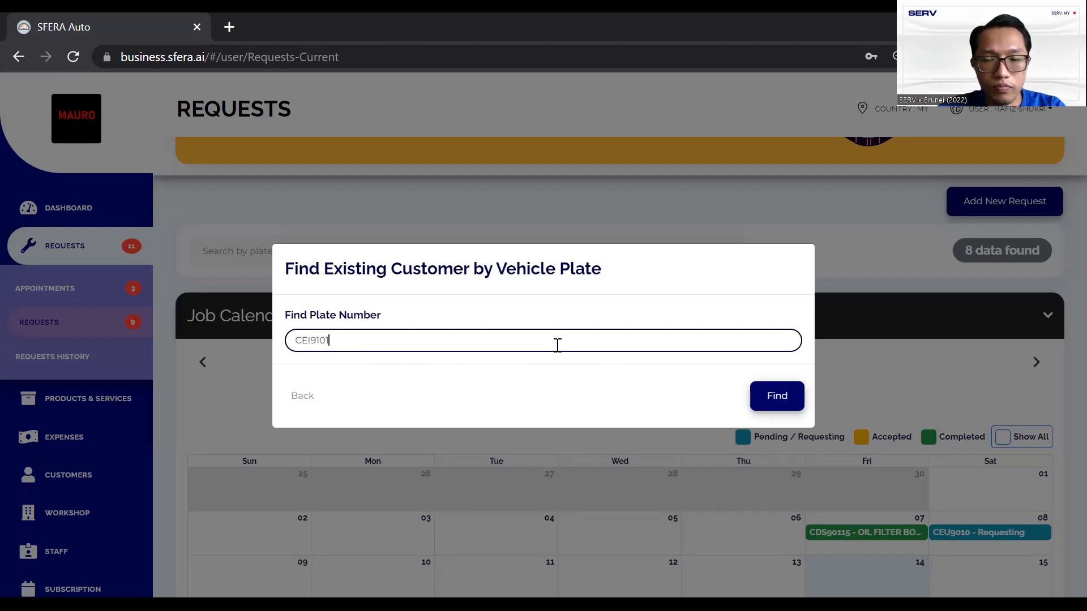
left_click(770, 391)
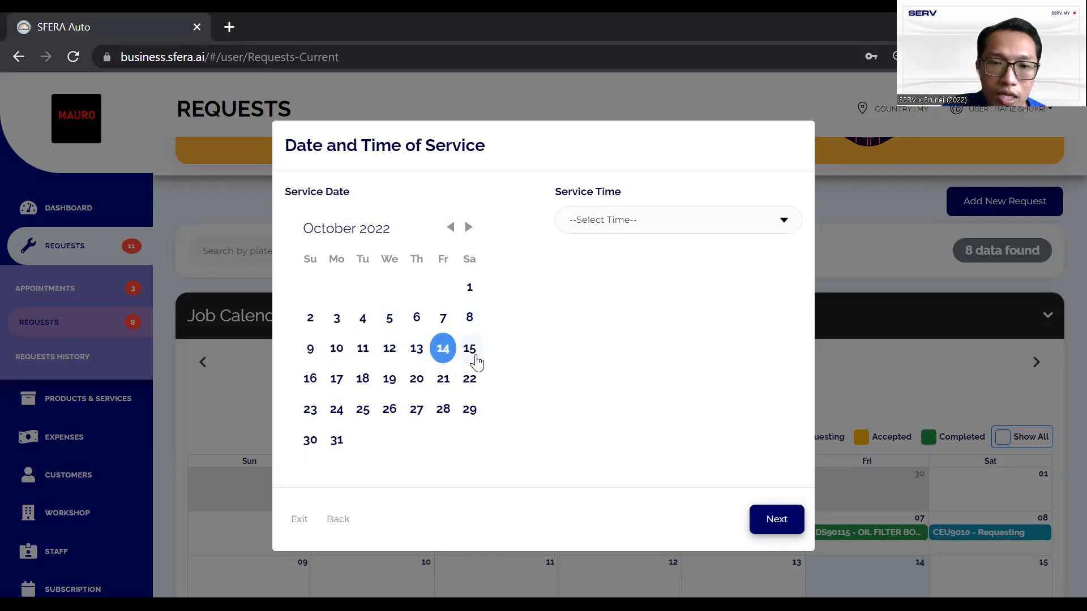
Book the request for 15 October 2022 with a service time and continue
left_click(472, 351)
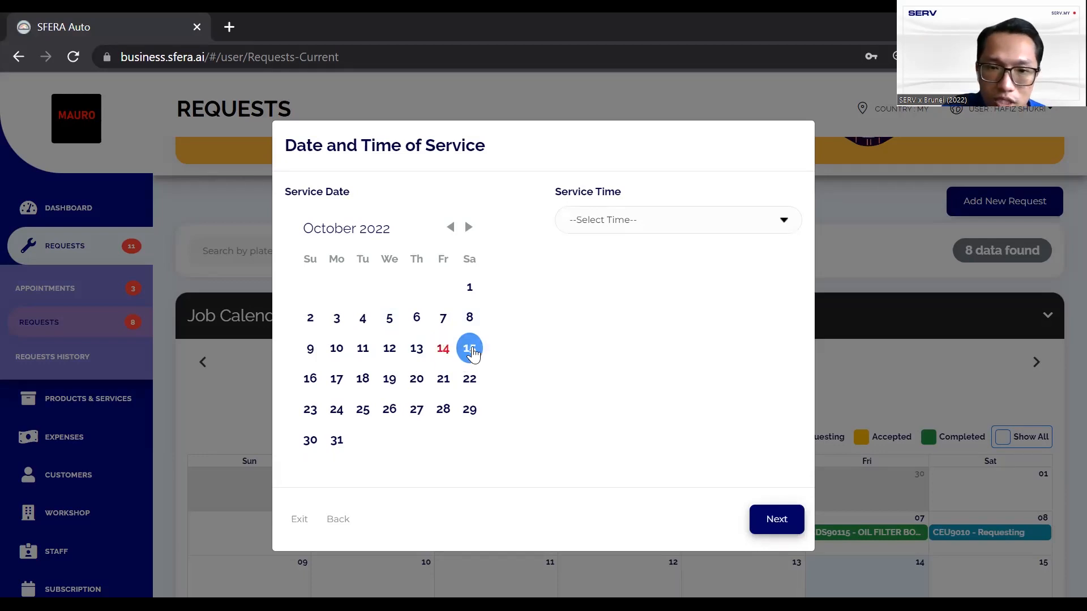
left_click(611, 225)
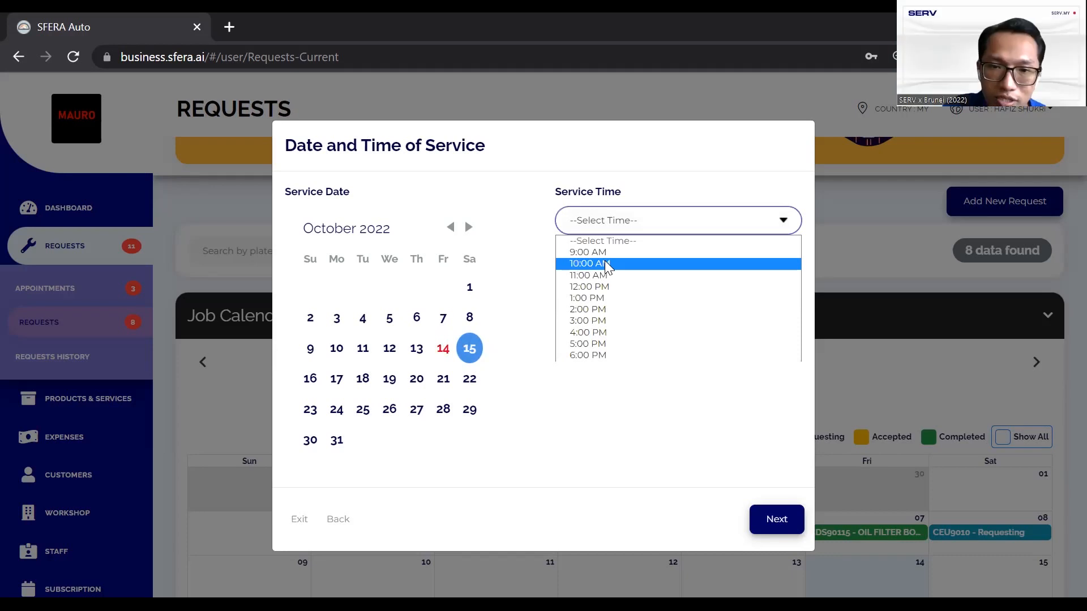
left_click(776, 519)
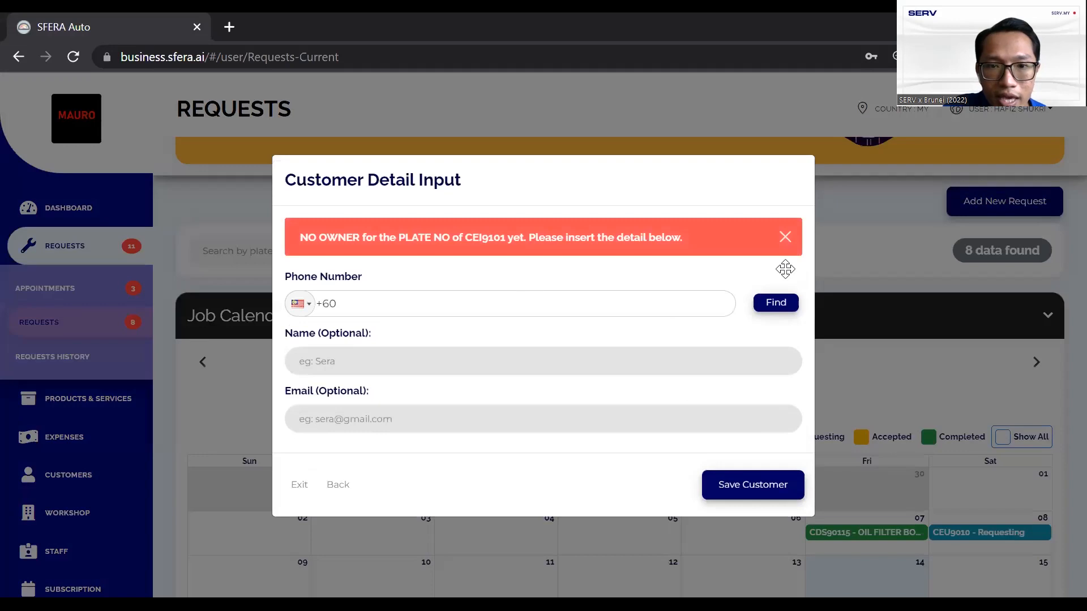
Enter the customer's phone number and look the customer up
left_click(517, 306)
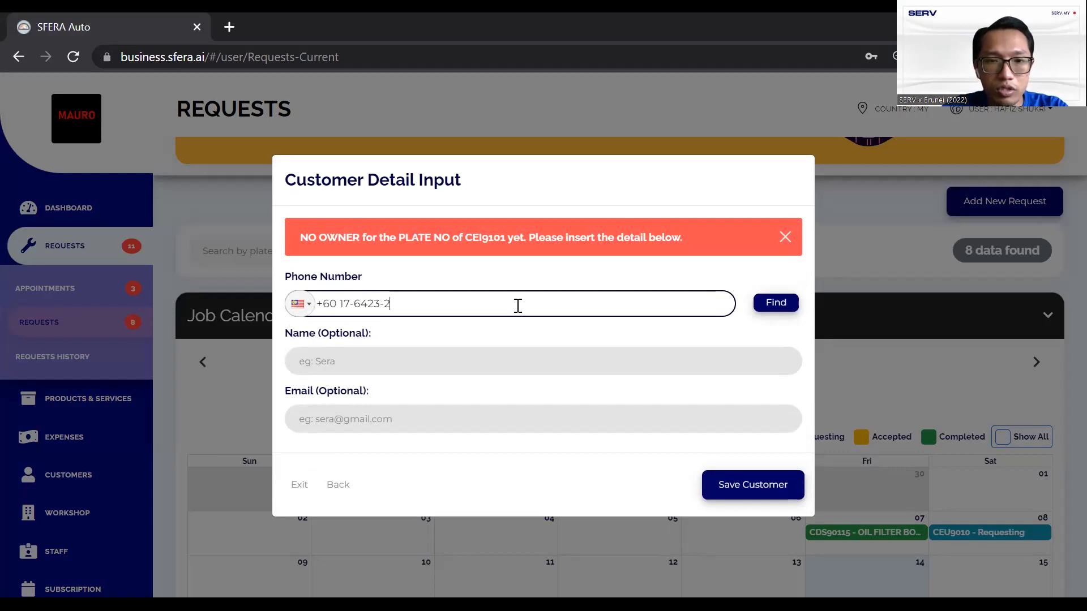
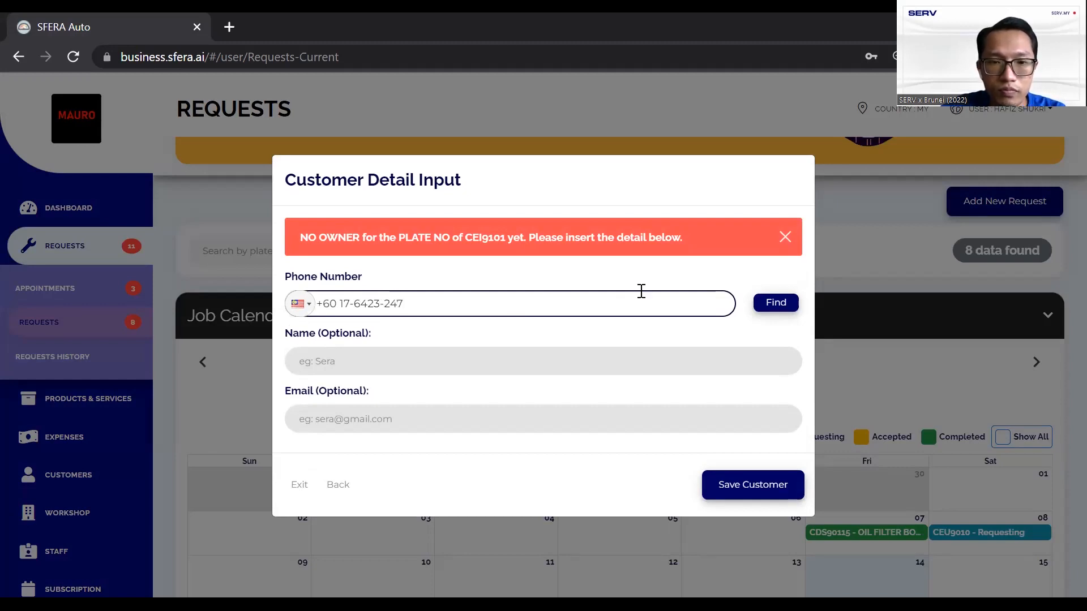
left_click(778, 305)
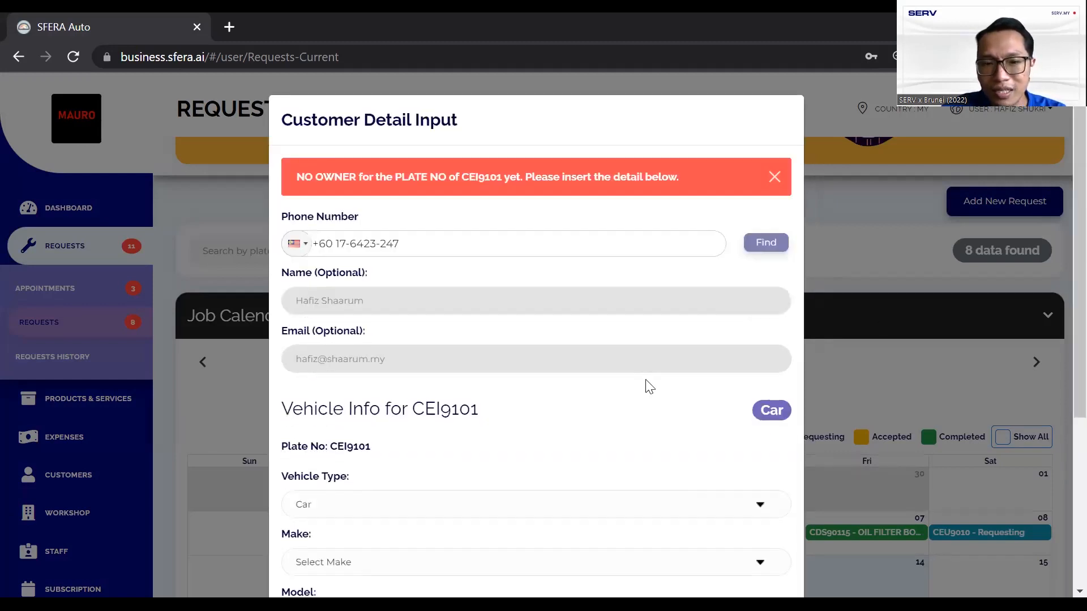
Set the vehicle make to Proton and model to Saga, then save the customer
scroll(645, 383, "down", 3)
left_click(468, 383)
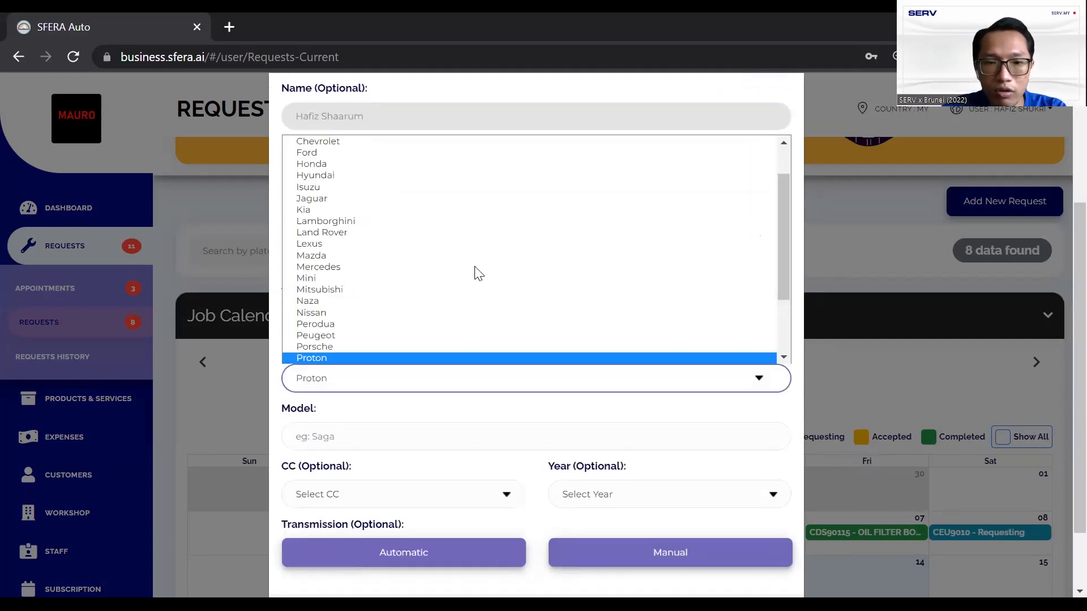
key("Return")
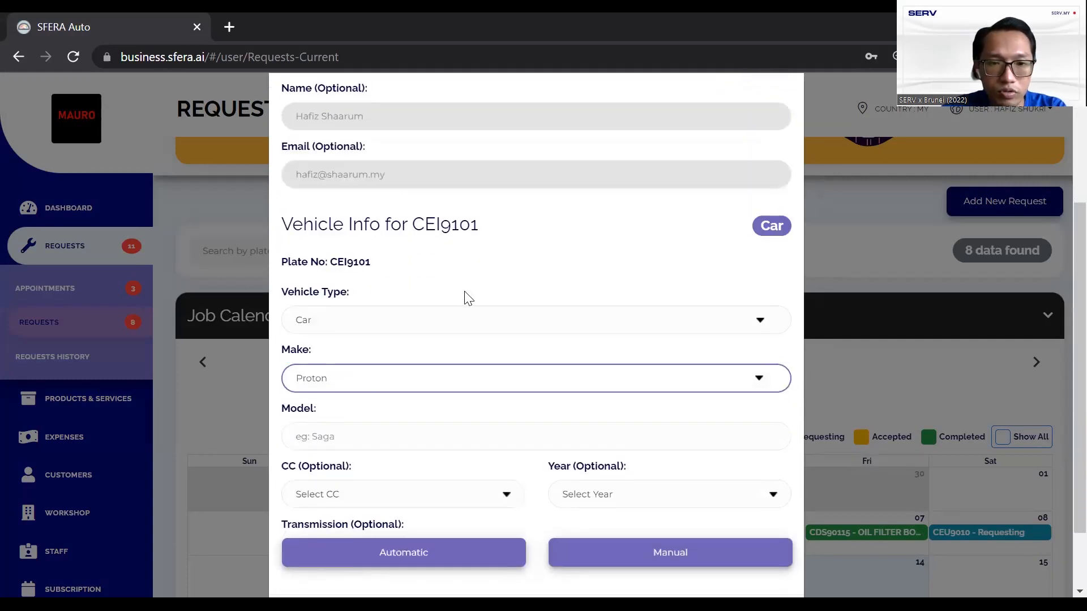
left_click(422, 432)
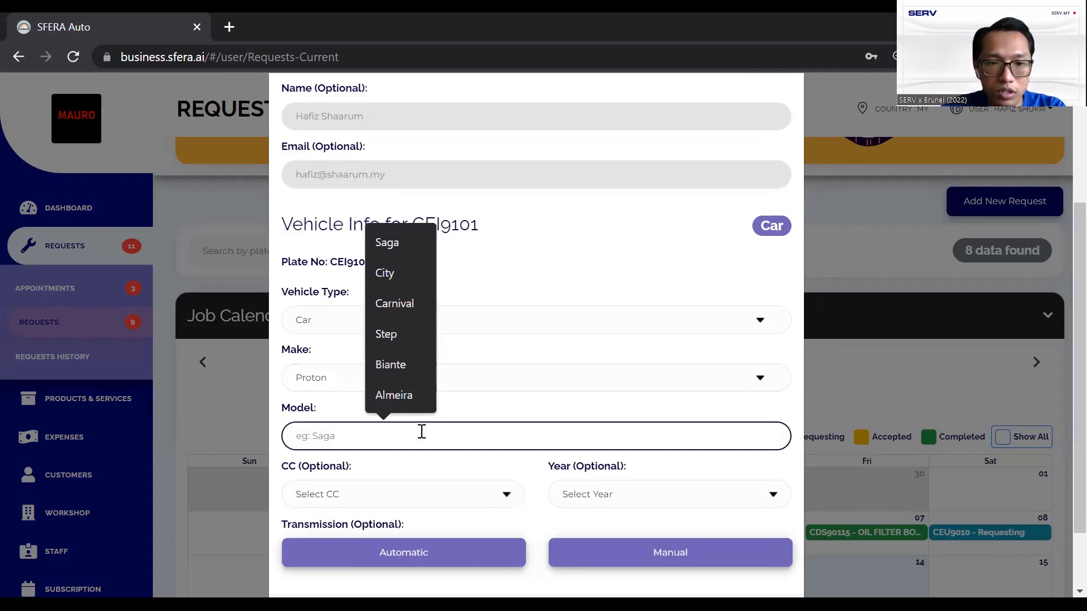
left_click(399, 250)
scroll(652, 369, "down", 1)
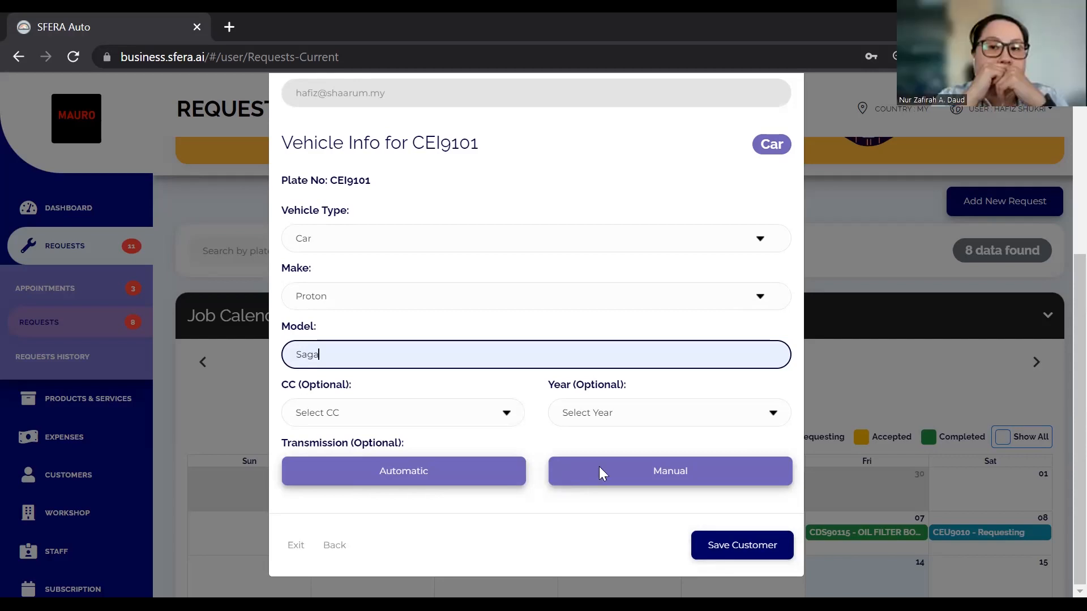
key("Return")
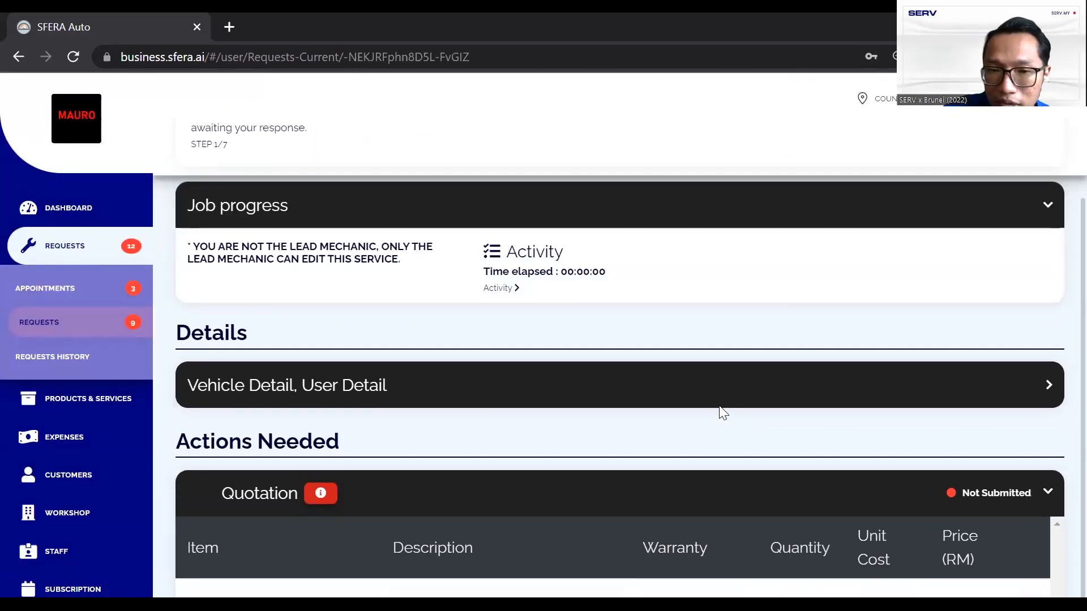
Return to the requests calendar and show the completed 7 October CDS90115 job's details
scroll(465, 335, "up", 3)
left_click(195, 164)
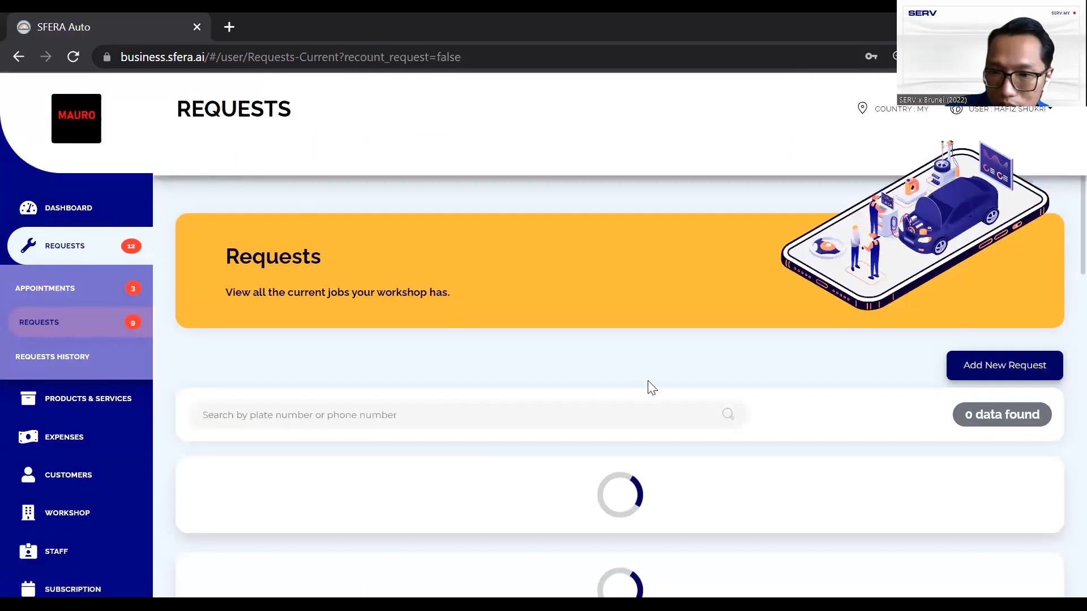
scroll(755, 415, "down", 2)
scroll(756, 417, "down", 2)
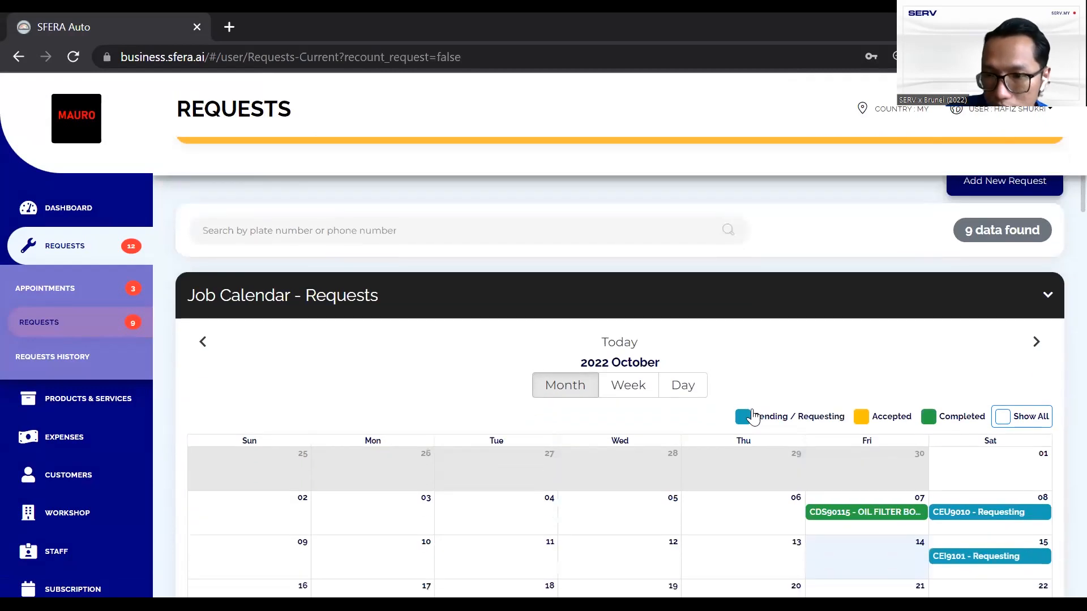
scroll(762, 441, "down", 3)
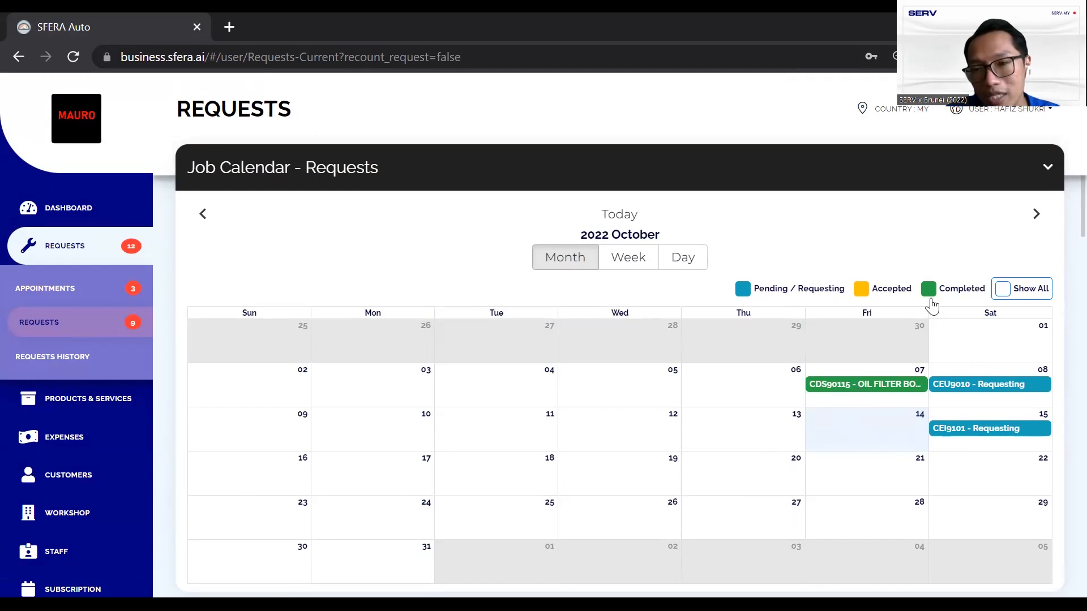
left_click(852, 387)
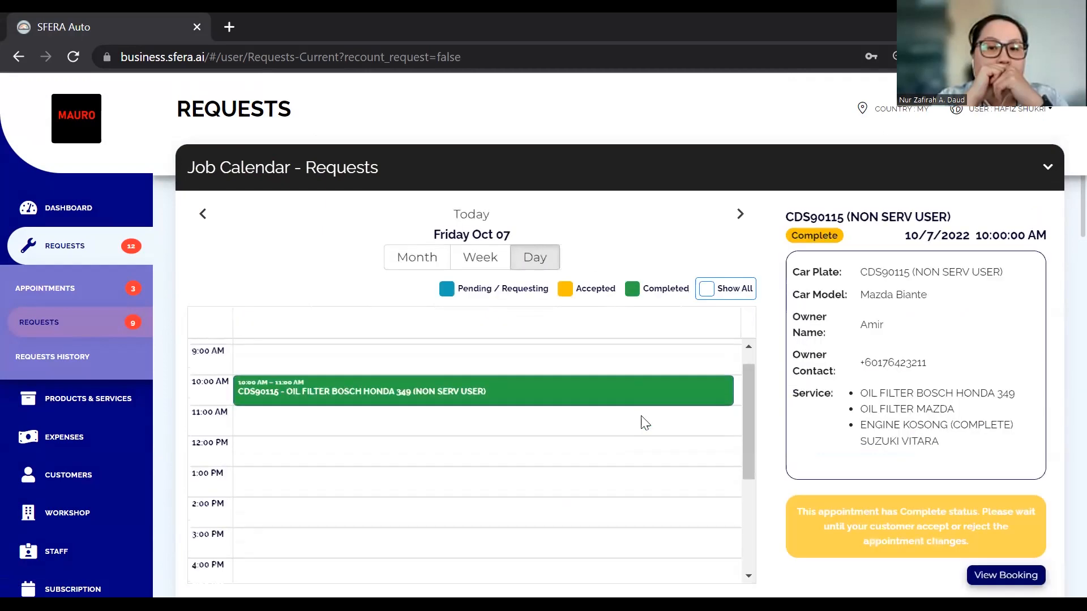
Move the day calendar back to Thursday 6 October
scroll(764, 351, "down", 3)
scroll(379, 206, "up", 5)
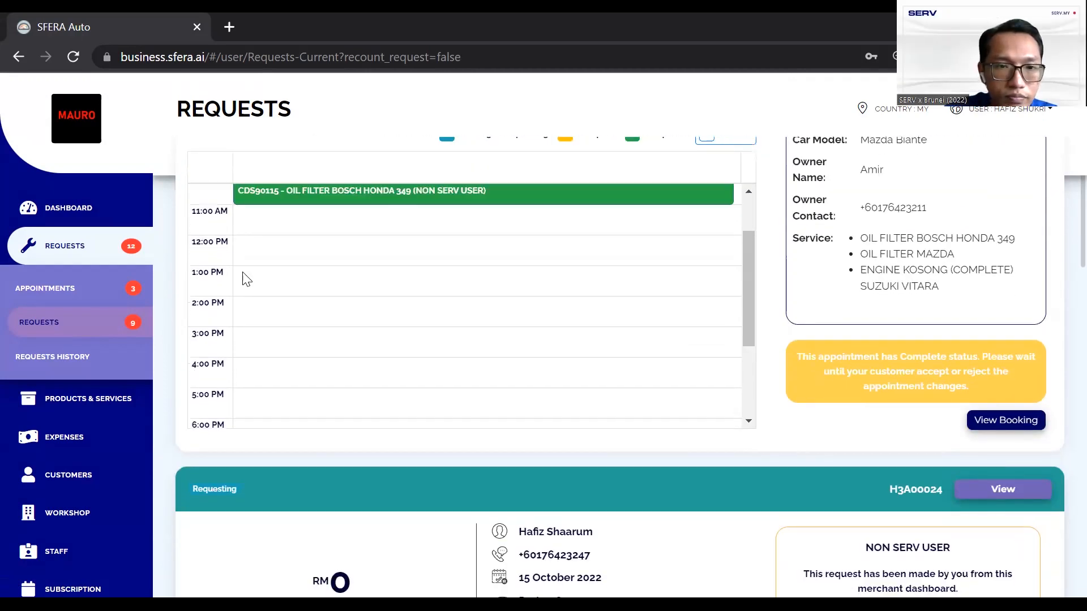
scroll(213, 207, "up", 4)
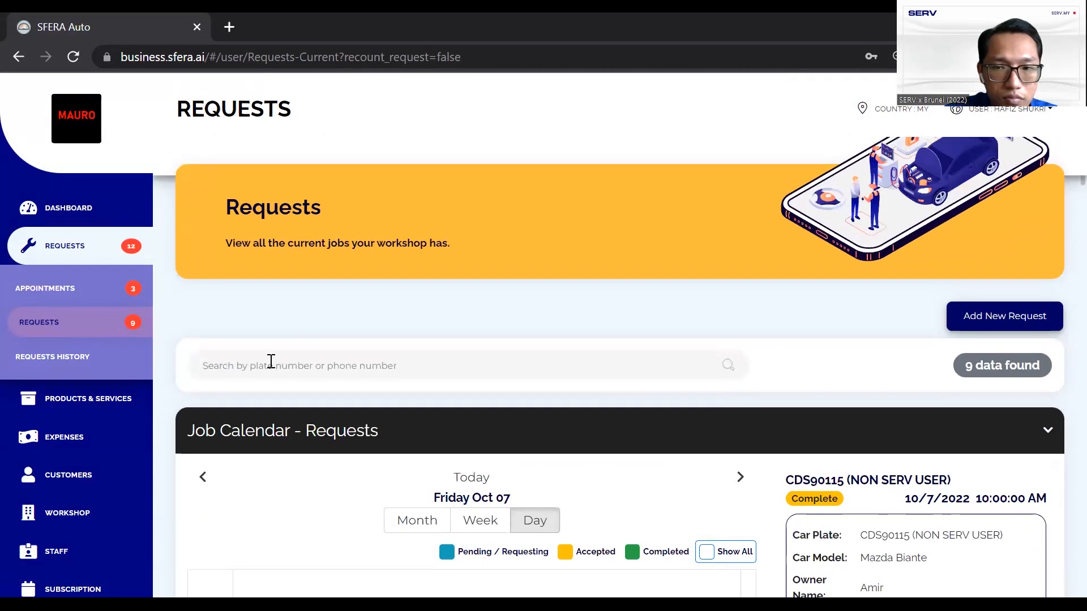
scroll(271, 366, "down", 8)
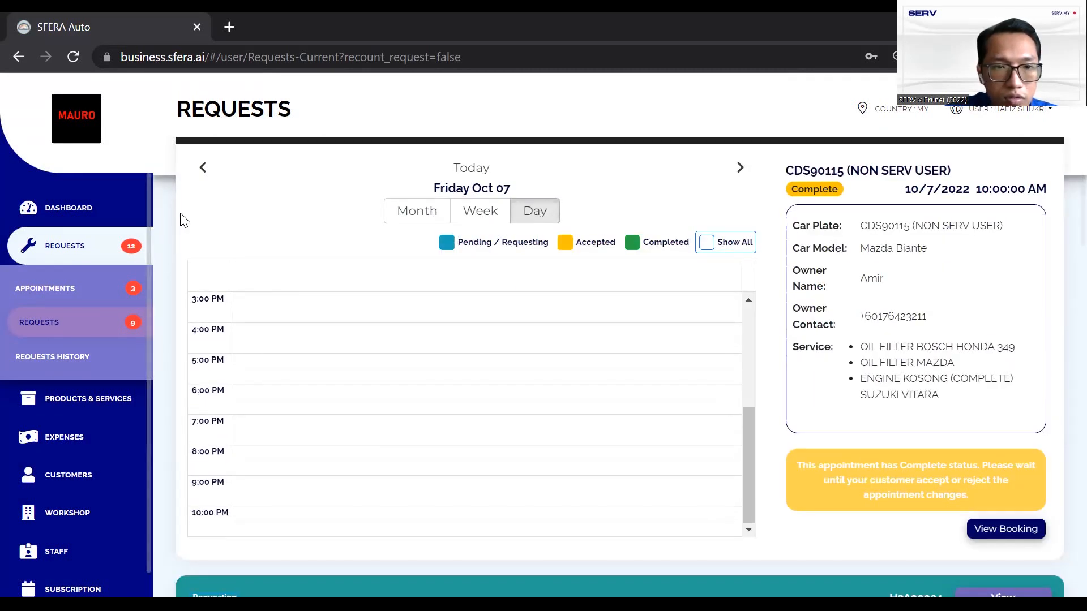
left_click(203, 174)
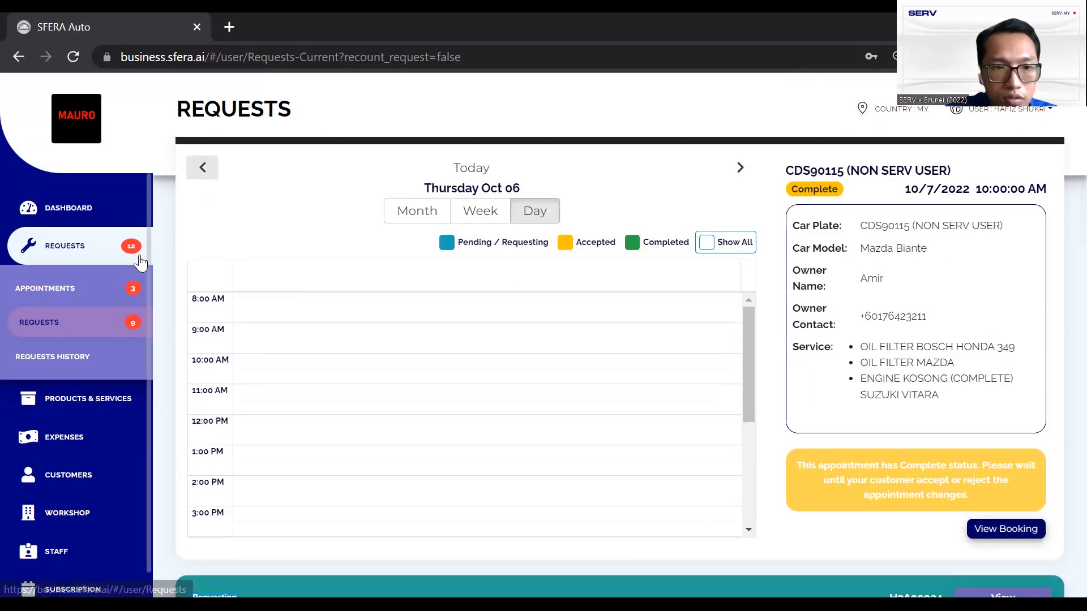
scroll(257, 408, "down", 4)
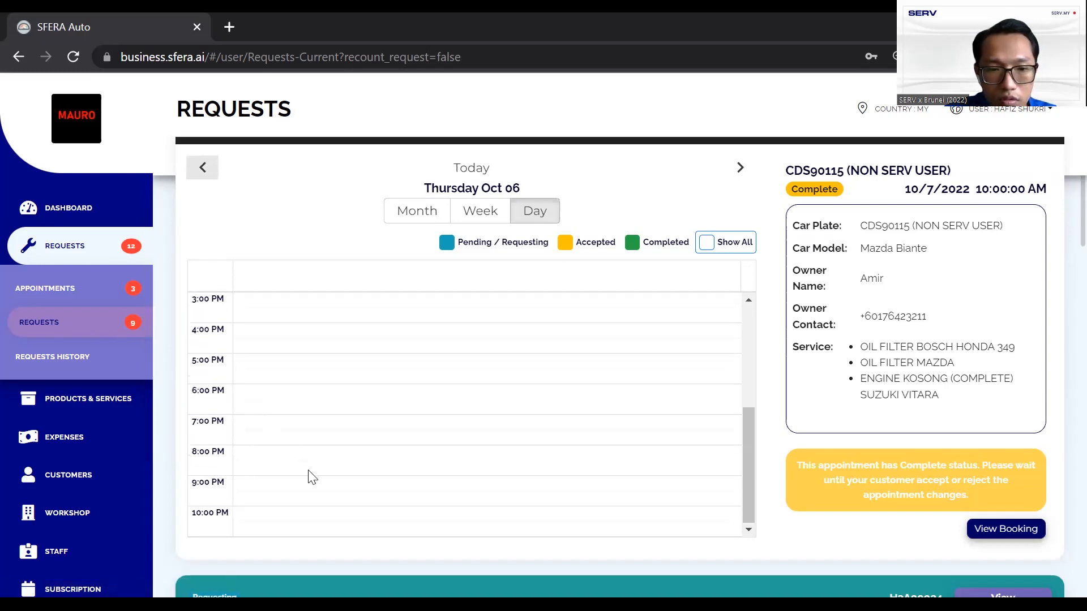
Open the paid RM2453.00 Mazda Biante request
scroll(849, 379, "down", 8)
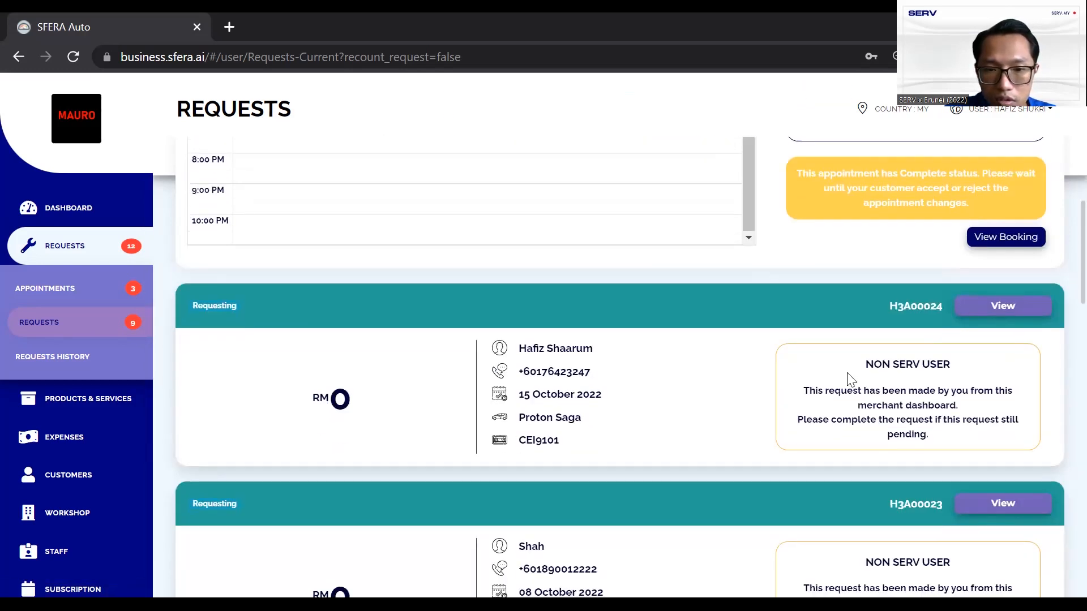
scroll(850, 379, "down", 3)
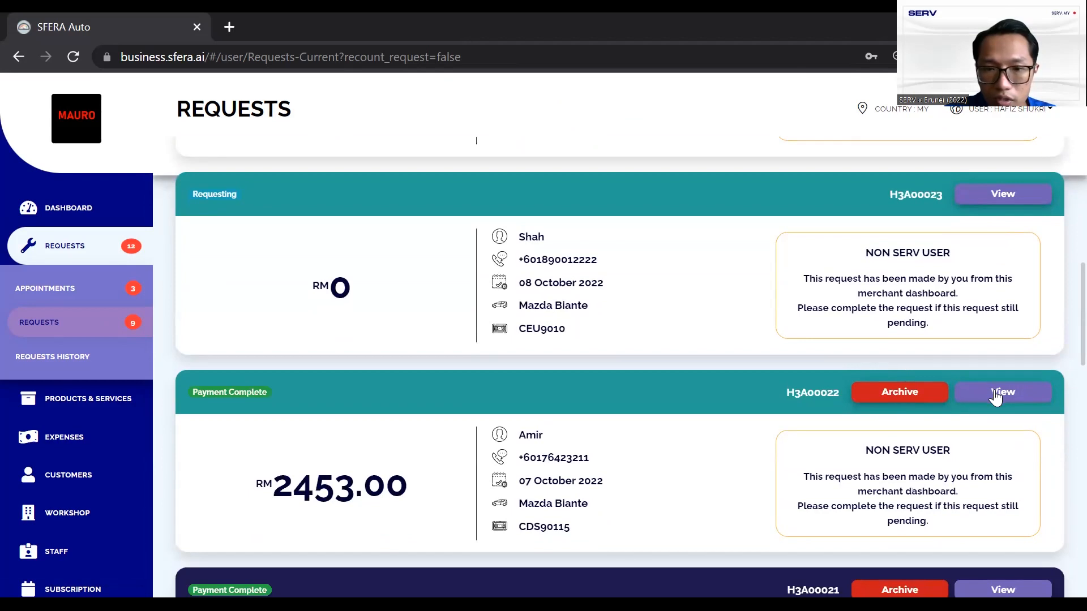
left_click(997, 391)
scroll(568, 317, "up", 10)
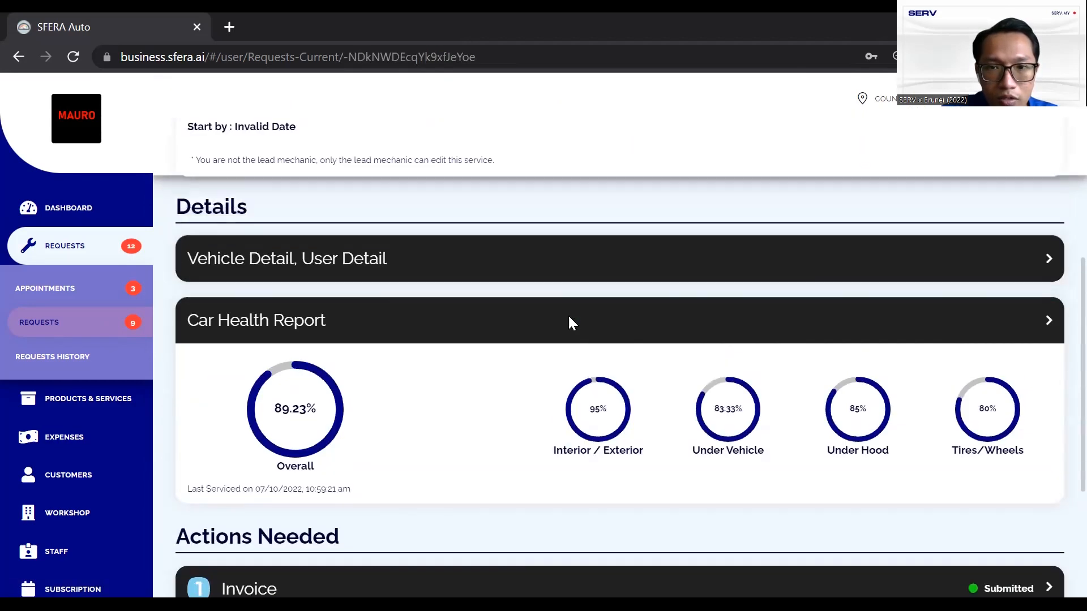
scroll(569, 317, "up", 4)
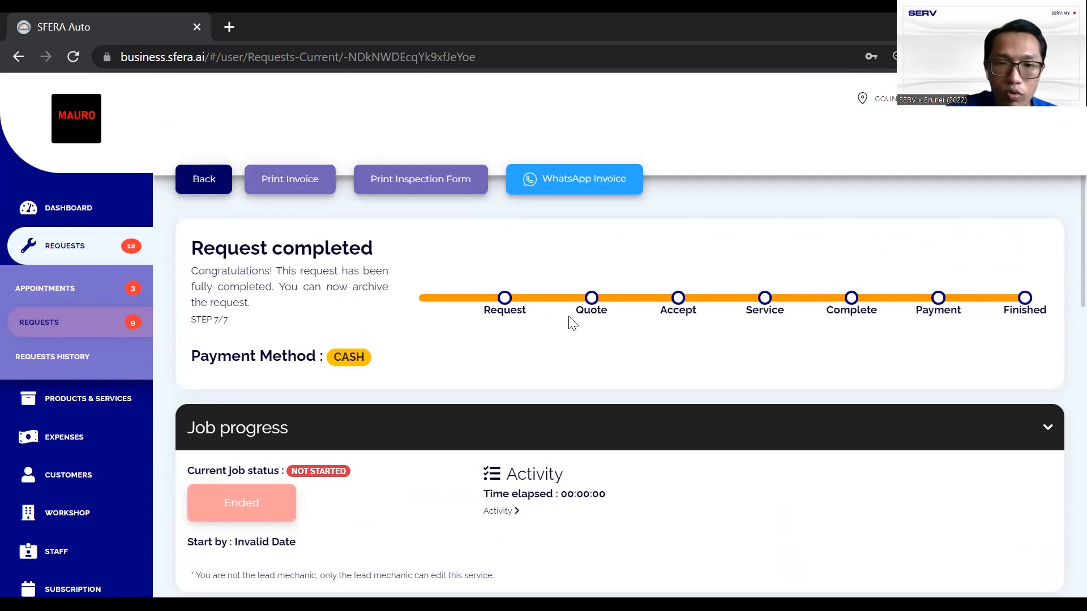
scroll(571, 320, "down", 8)
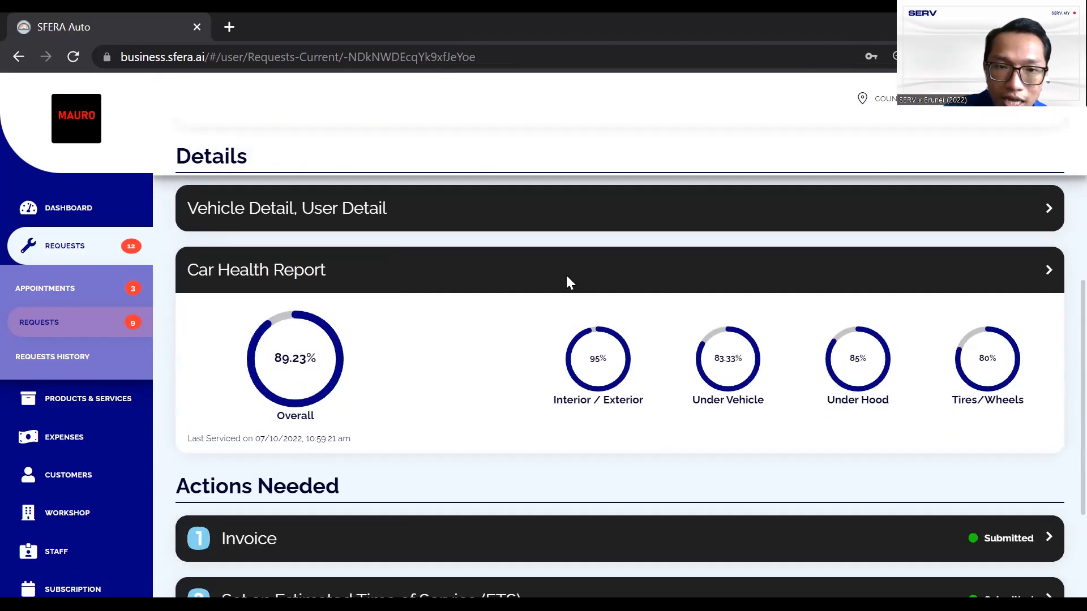
Expand its Car Health Report ratings, review them, and return to the requests list
left_click(566, 275)
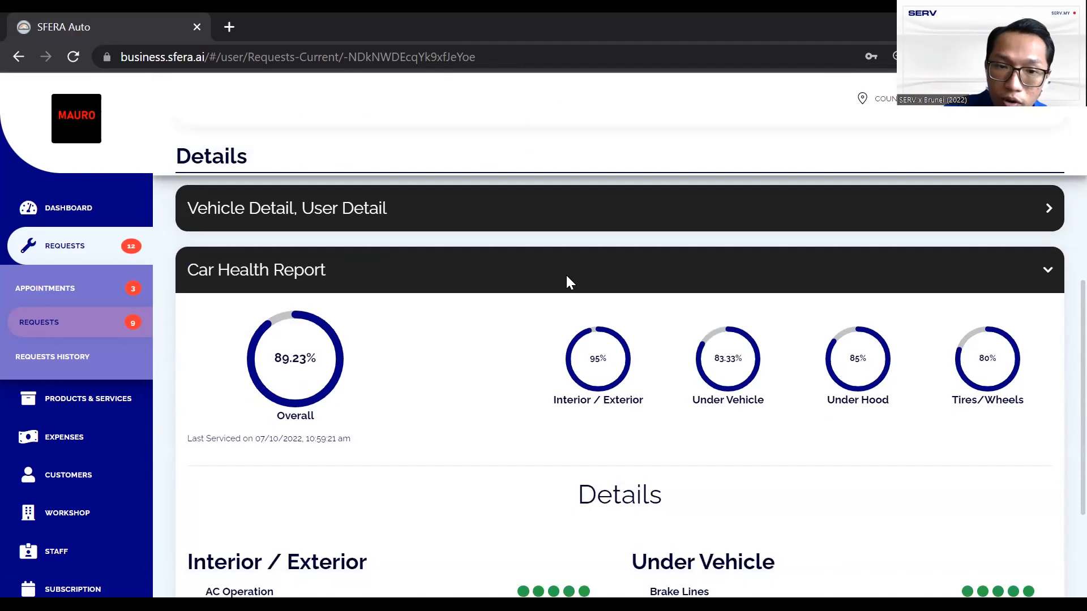
scroll(566, 281, "down", 6)
scroll(566, 276, "down", 9)
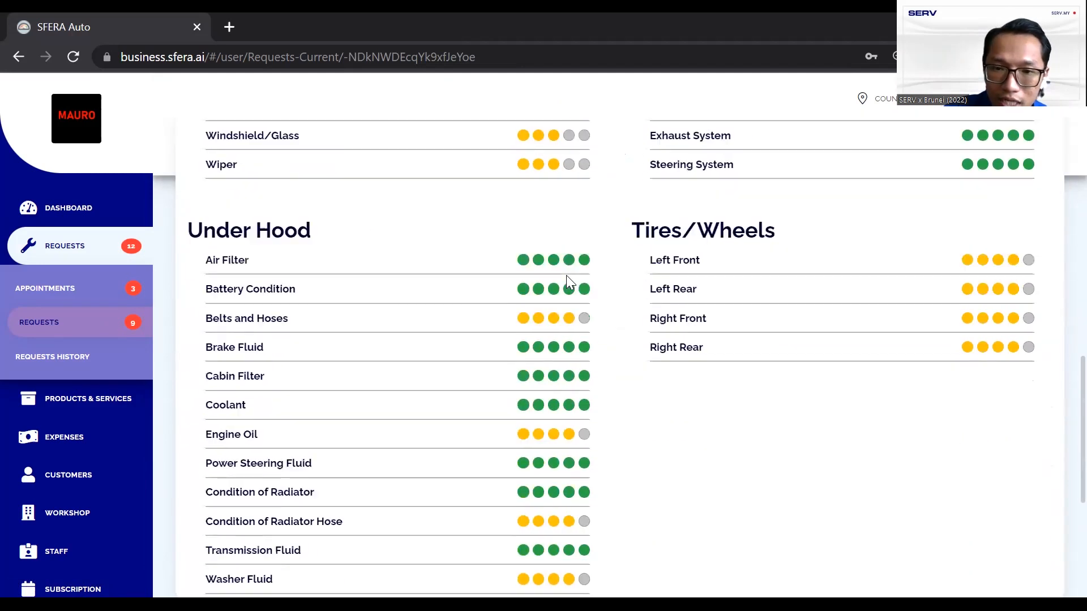
scroll(566, 276, "up", 20)
scroll(566, 283, "up", 3)
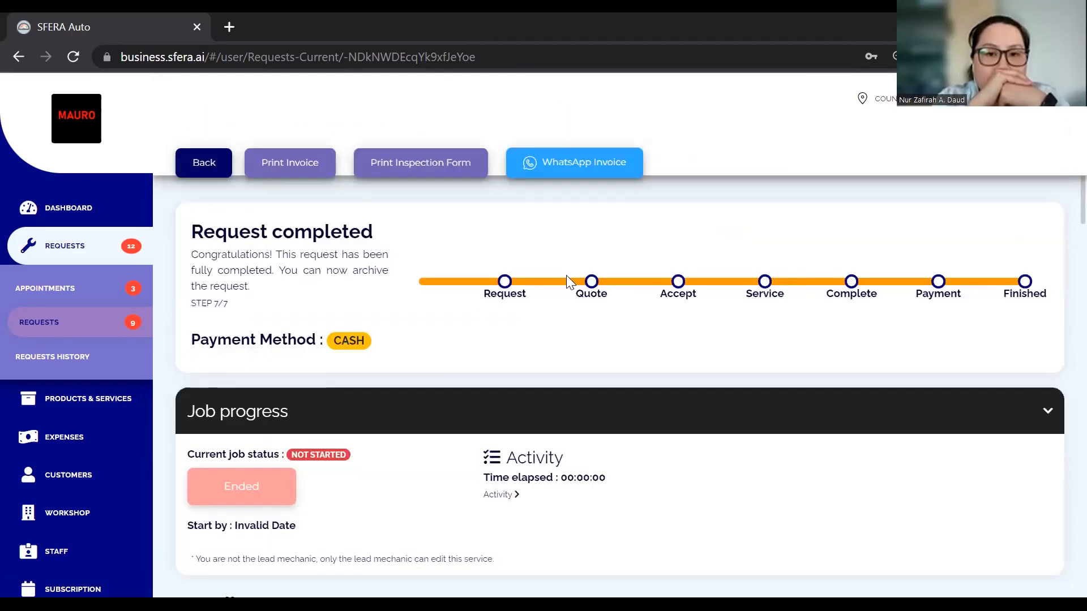
left_click(210, 179)
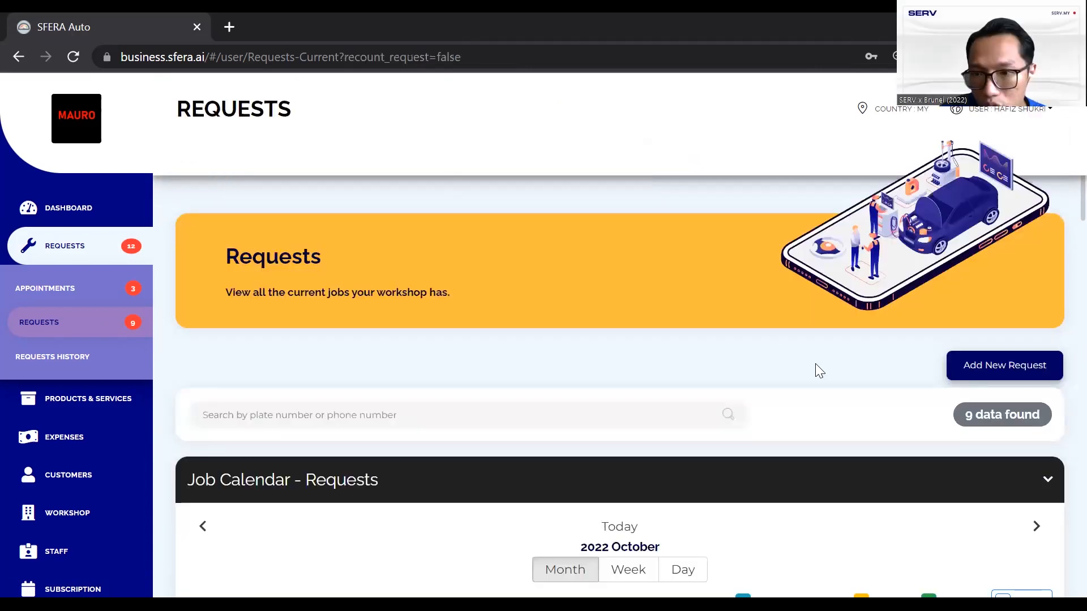
scroll(815, 371, "down", 3)
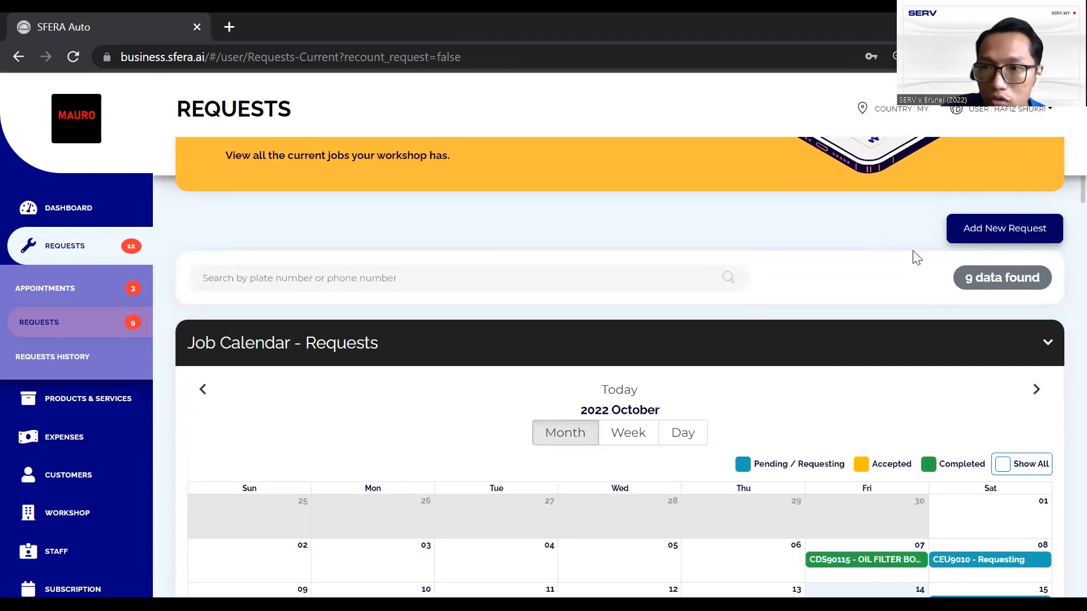
scroll(916, 255, "down", 1)
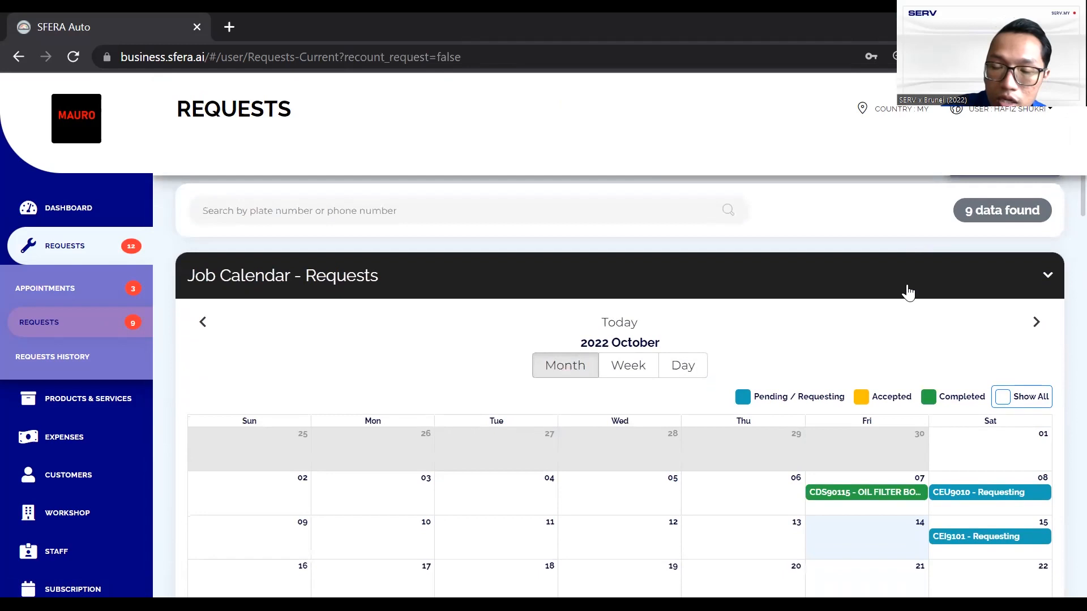
scroll(908, 292, "down", 3)
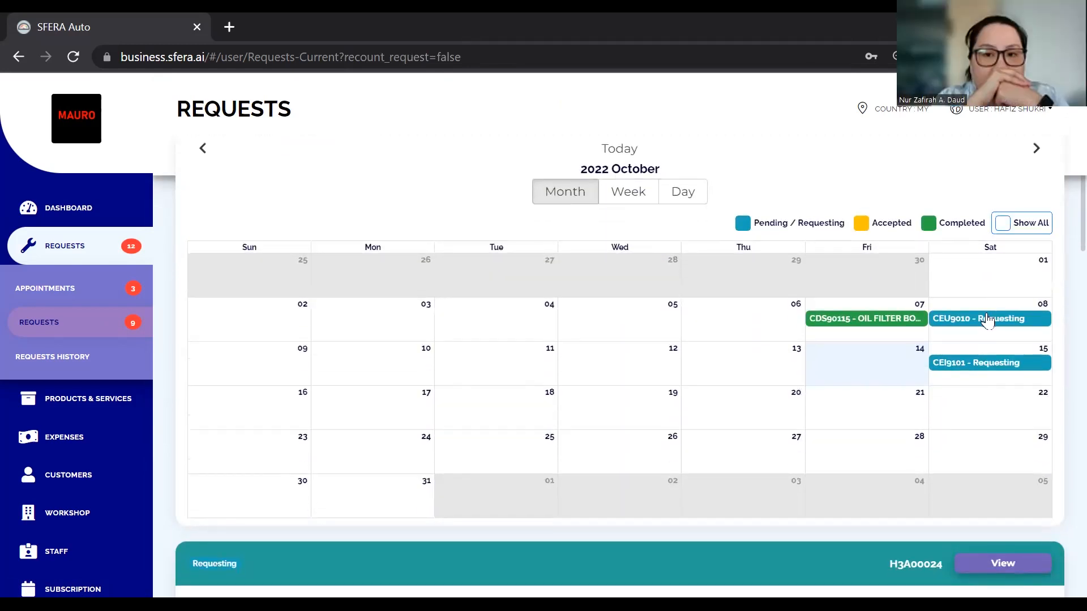
scroll(937, 408, "down", 4)
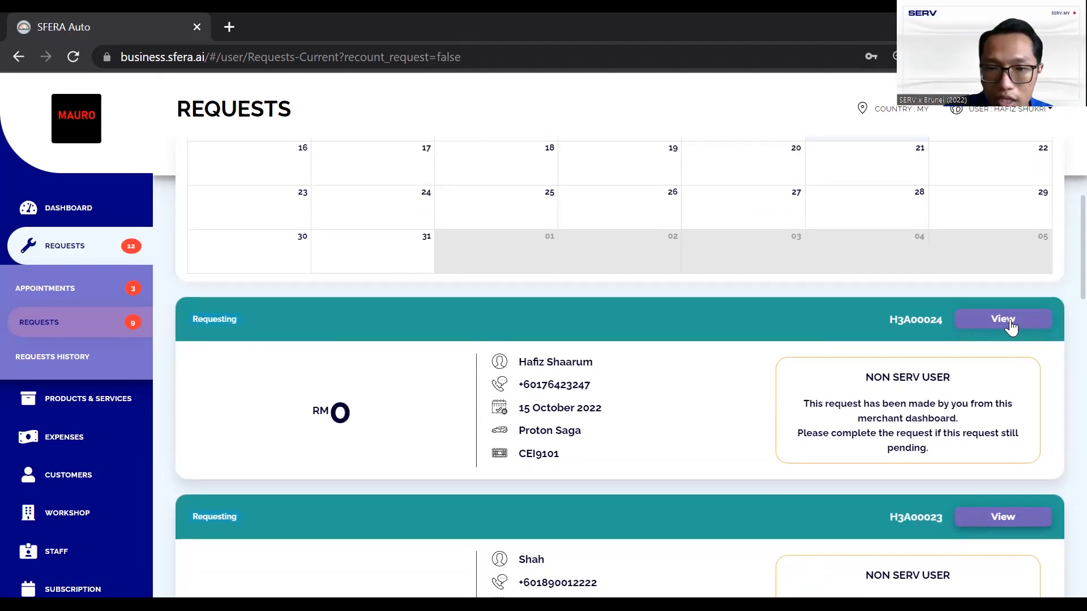
double_click(528, 412)
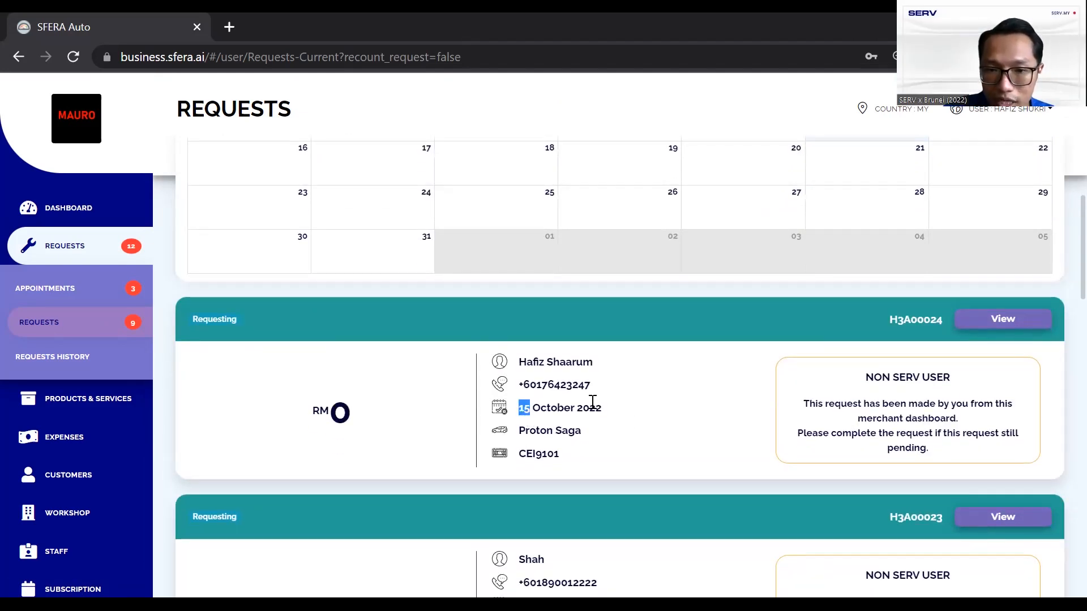
Open the CEI9101 Proton Saga request page at step 1/7
left_click(1013, 321)
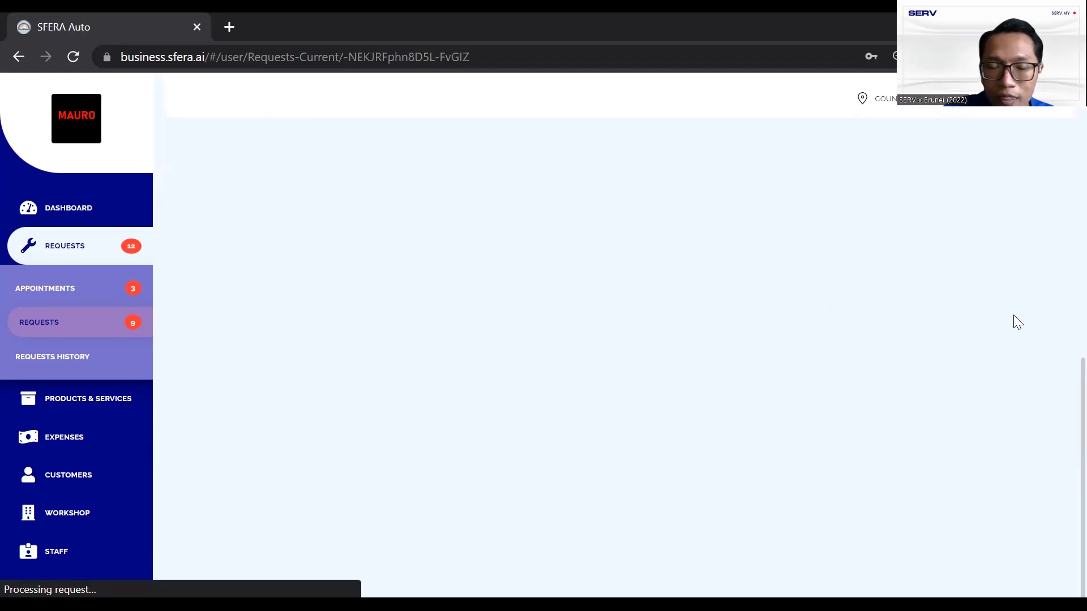
scroll(654, 259, "up", 3)
scroll(654, 254, "up", 8)
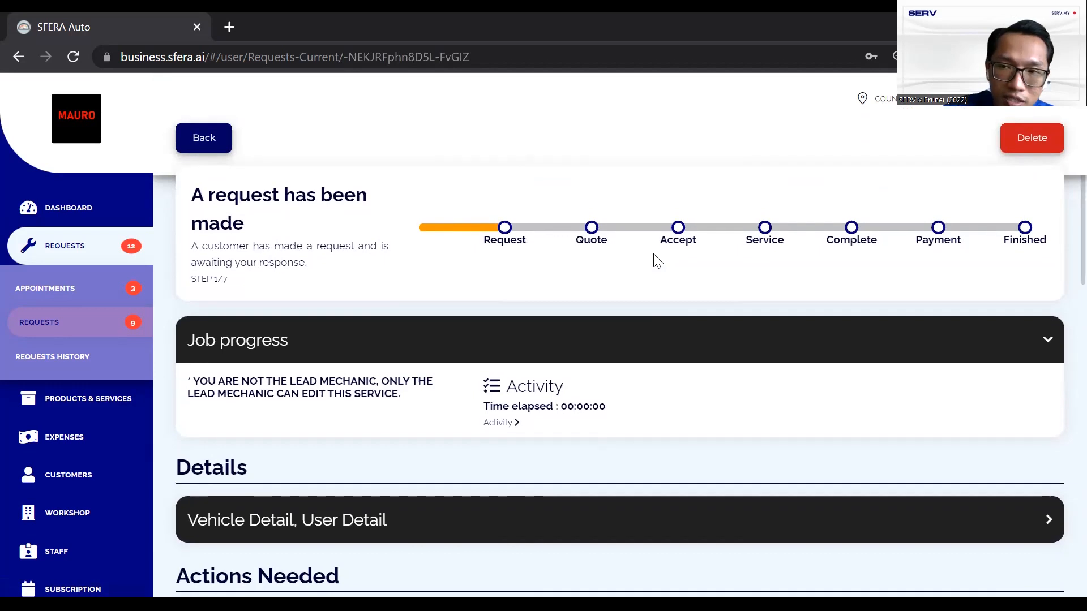
scroll(656, 260, "up", 1)
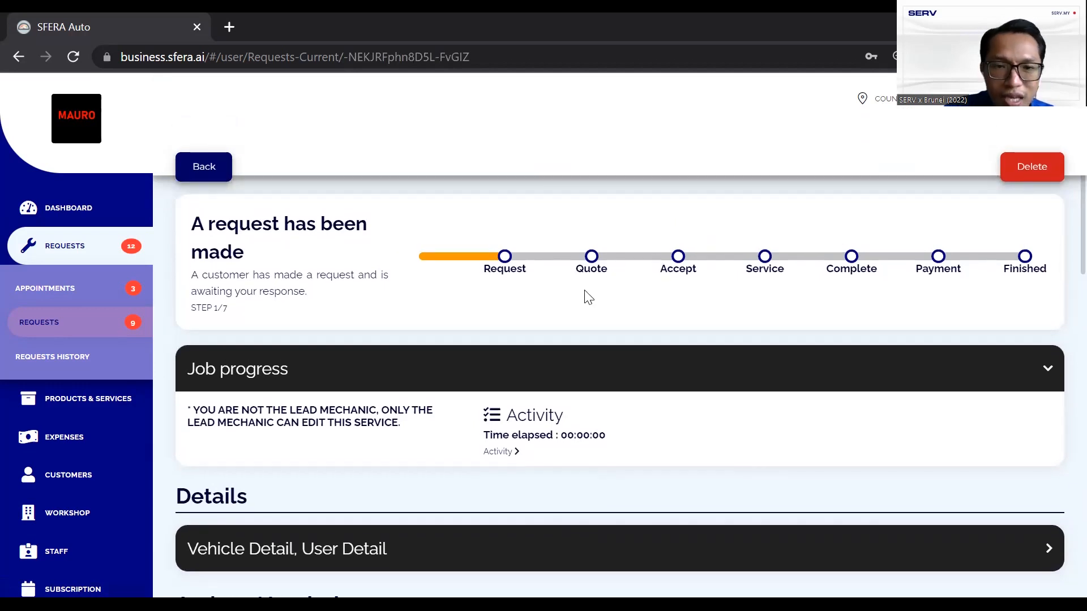
scroll(584, 296, "down", 3)
scroll(681, 277, "down", 4)
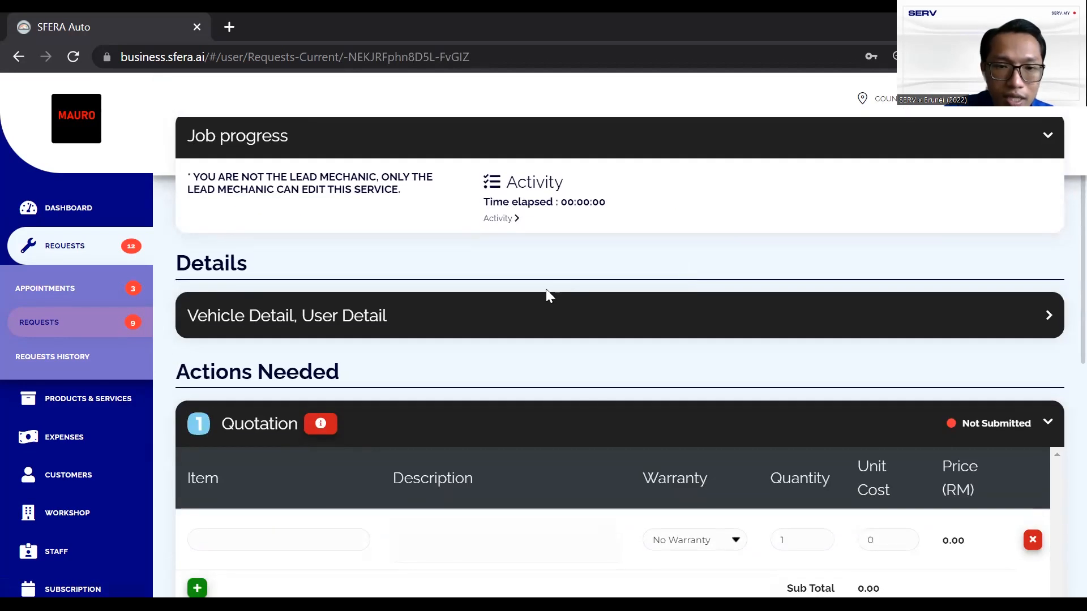
scroll(545, 296, "down", 5)
Expand and collapse the Vehicle Detail, User Detail section, then scroll to the empty quotation
left_click(590, 172)
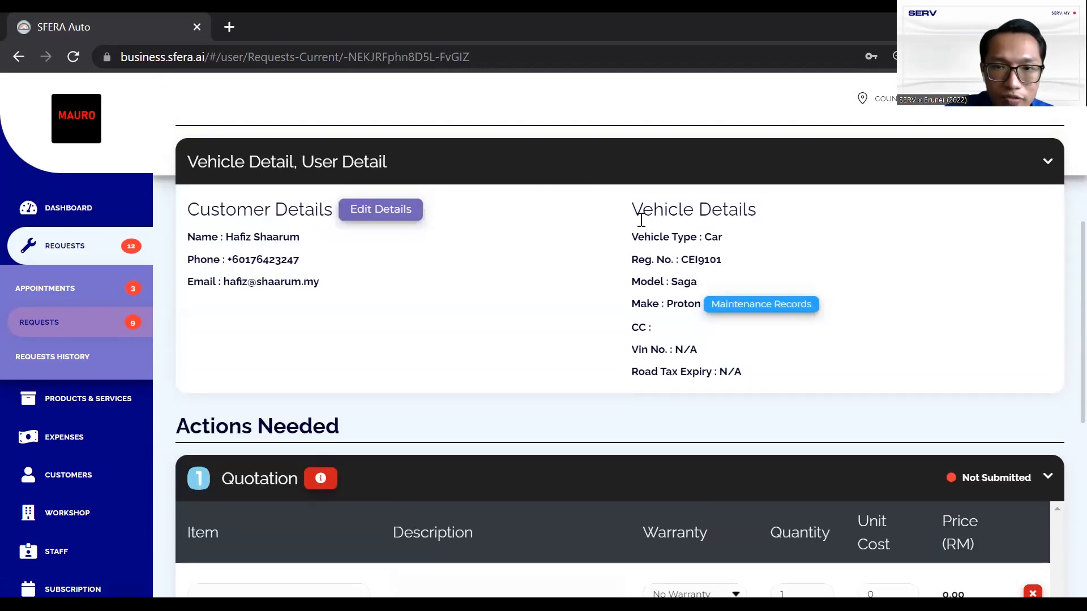
scroll(640, 215, "down", 2)
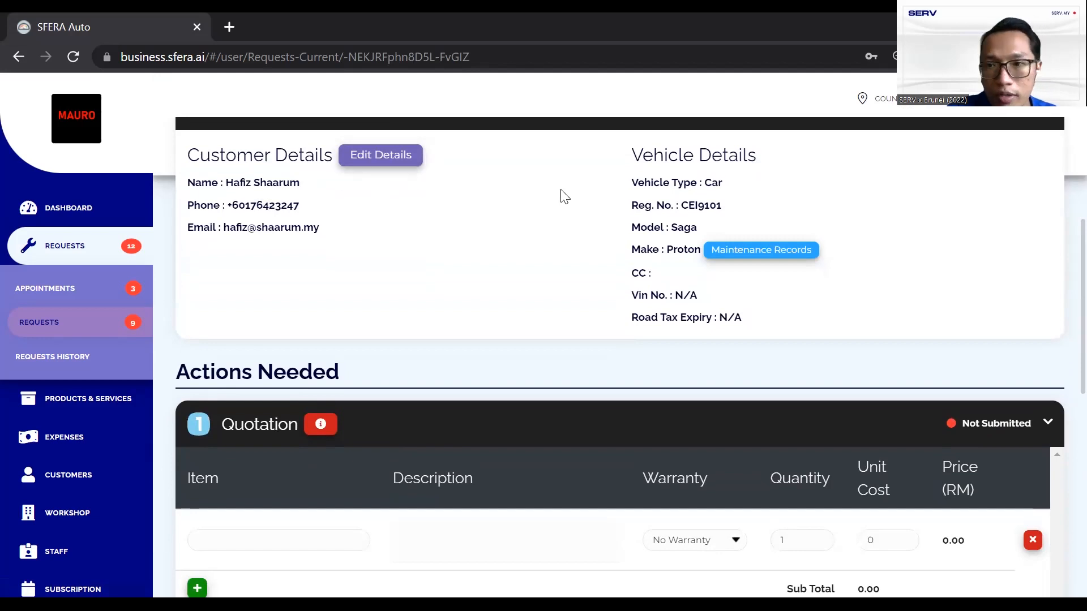
scroll(907, 177, "up", 2)
left_click(1001, 174)
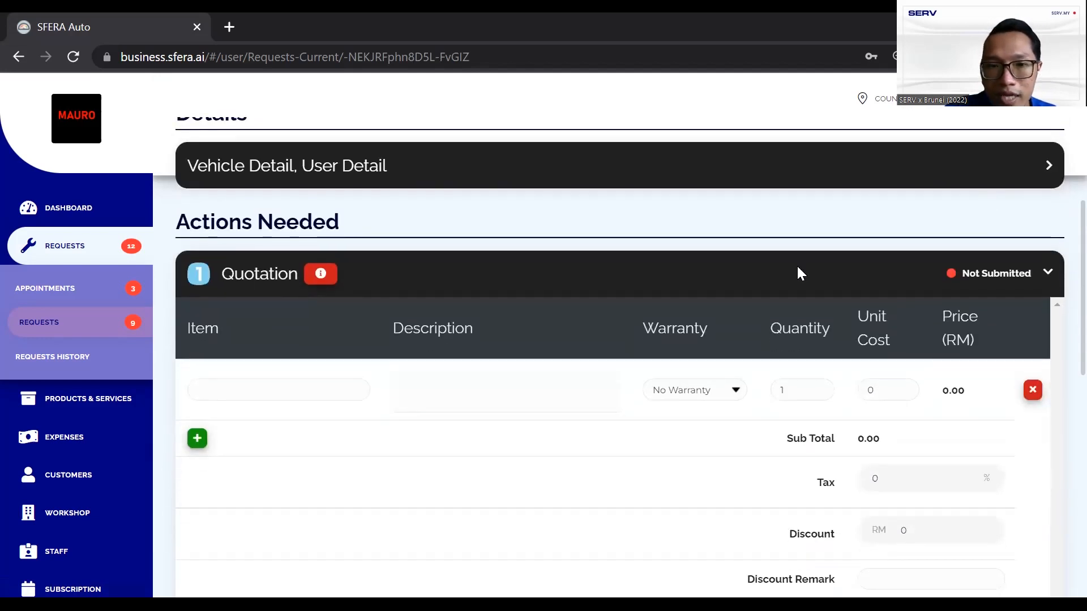
scroll(535, 232, "down", 5)
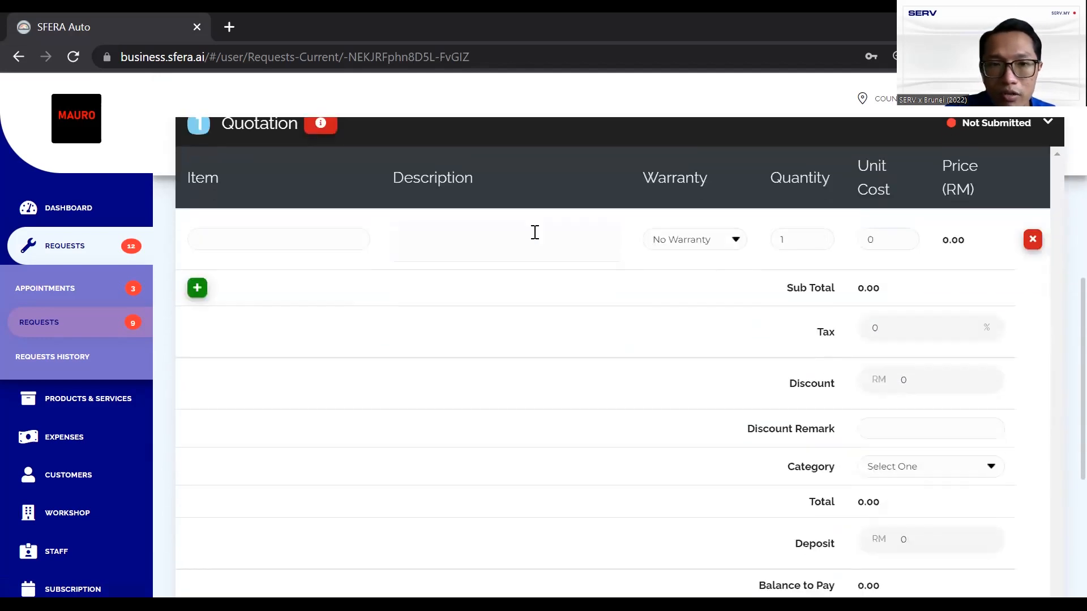
Add OIL FILTER PERODUA (15) and MANNOL ELITE 5W40 (4L) (239) as quotation items
left_click(255, 230)
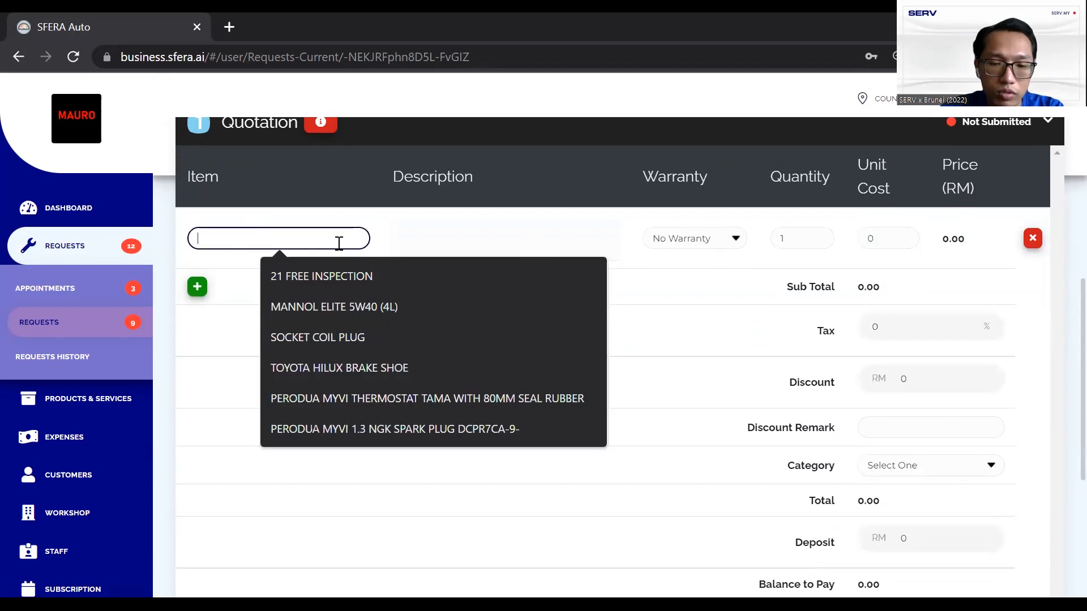
type("OIL")
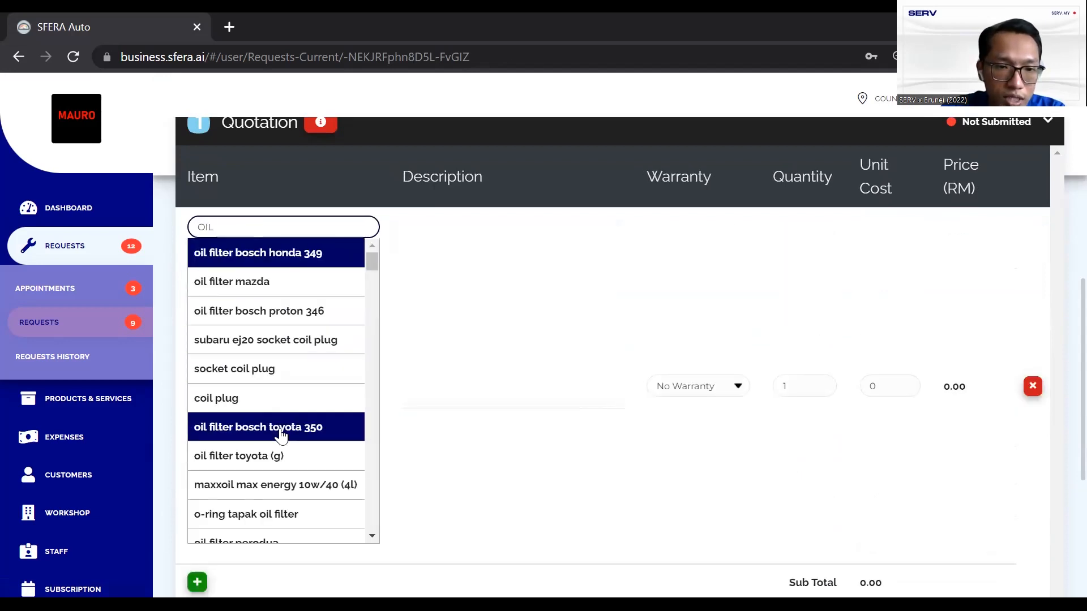
scroll(286, 404, "down", 3)
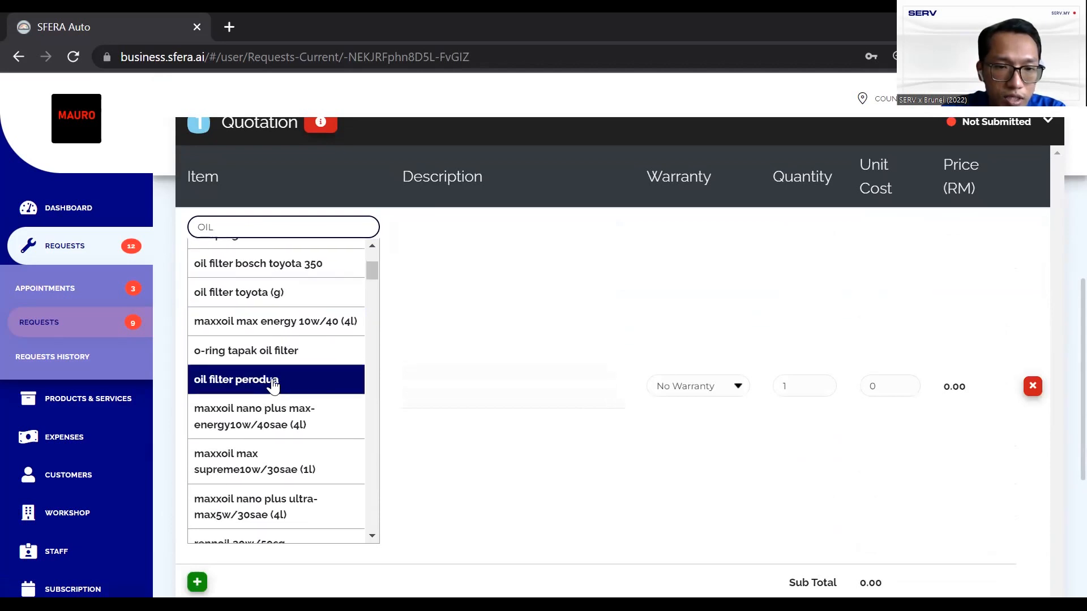
left_click(274, 380)
left_click(205, 287)
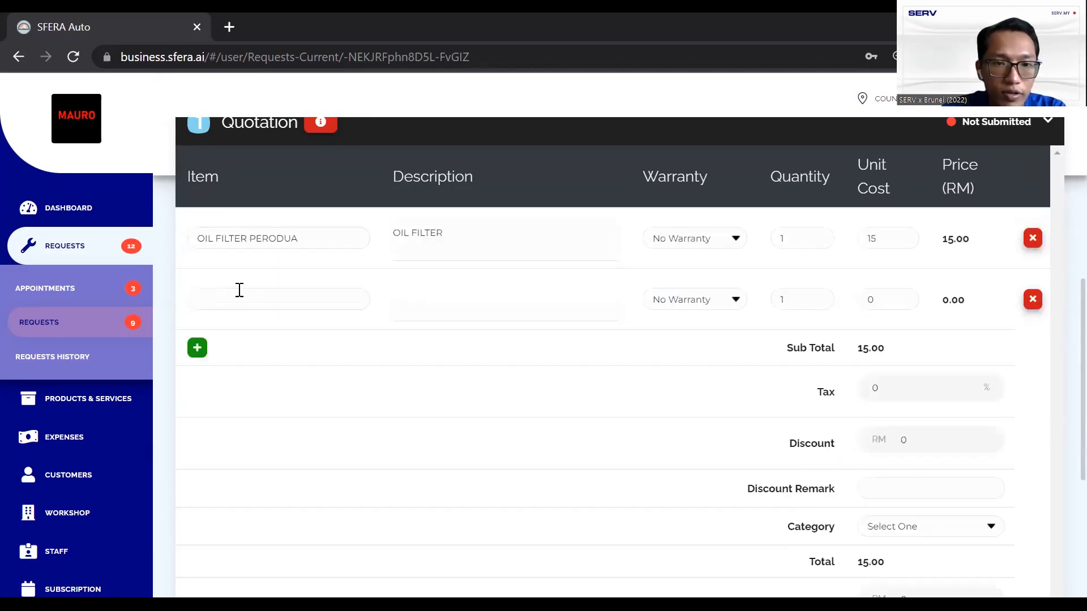
left_click(240, 292)
type("mannol")
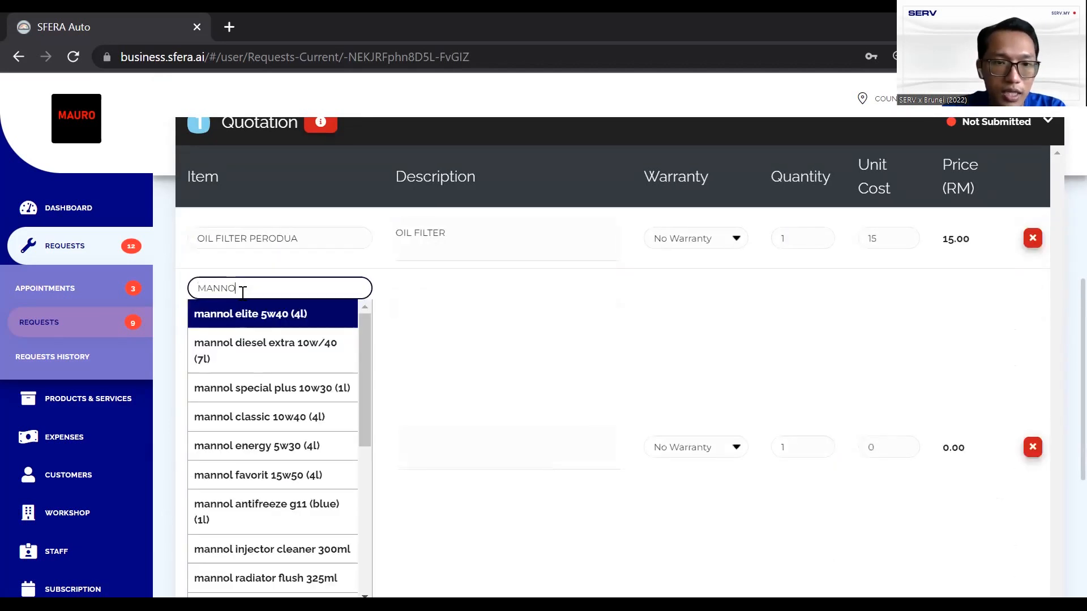
left_click(285, 320)
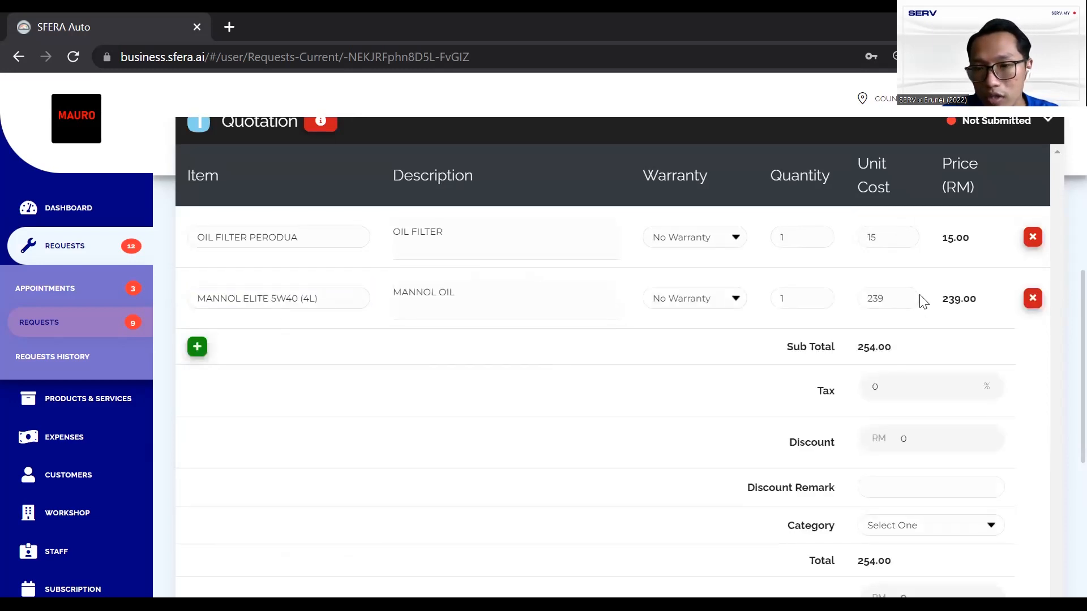
Set the category to Repair & Maintenance and submit the 254.00 quotation
scroll(922, 300, "down", 3)
left_click(906, 336)
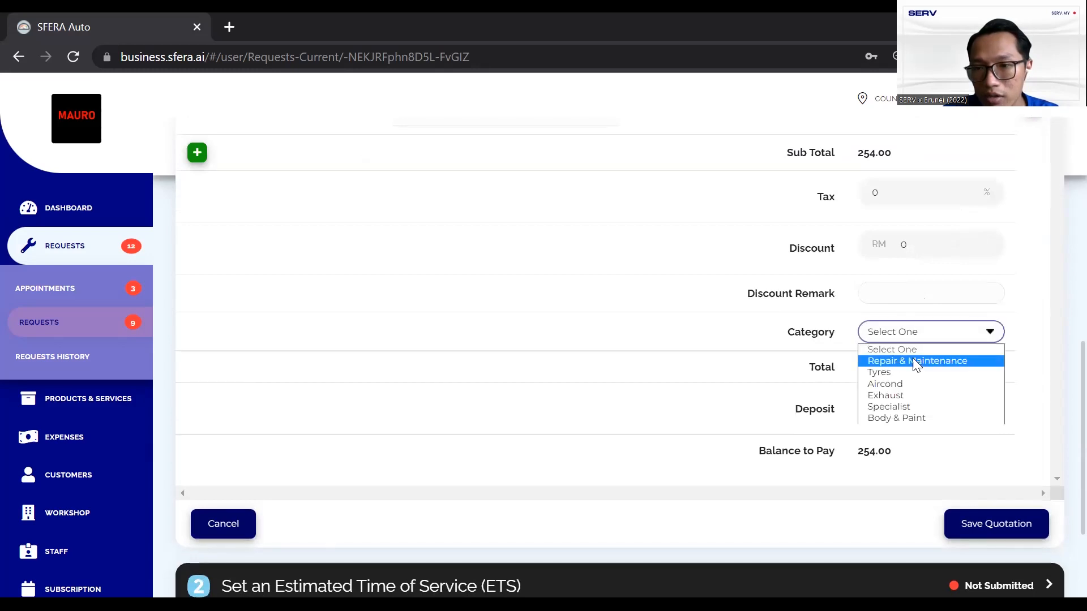
left_click(912, 358)
left_click(988, 531)
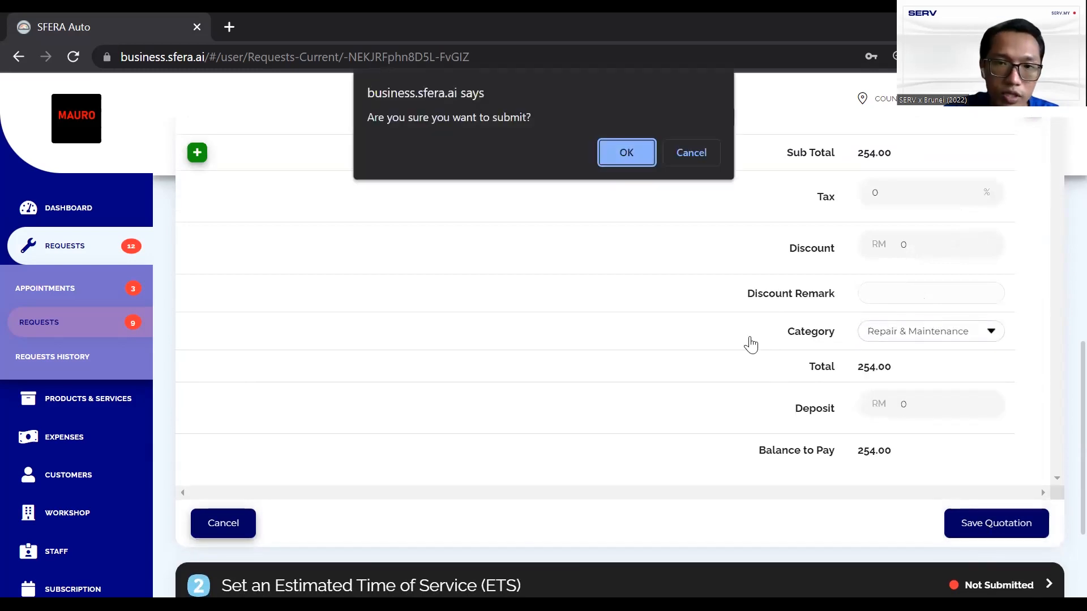
key("Return")
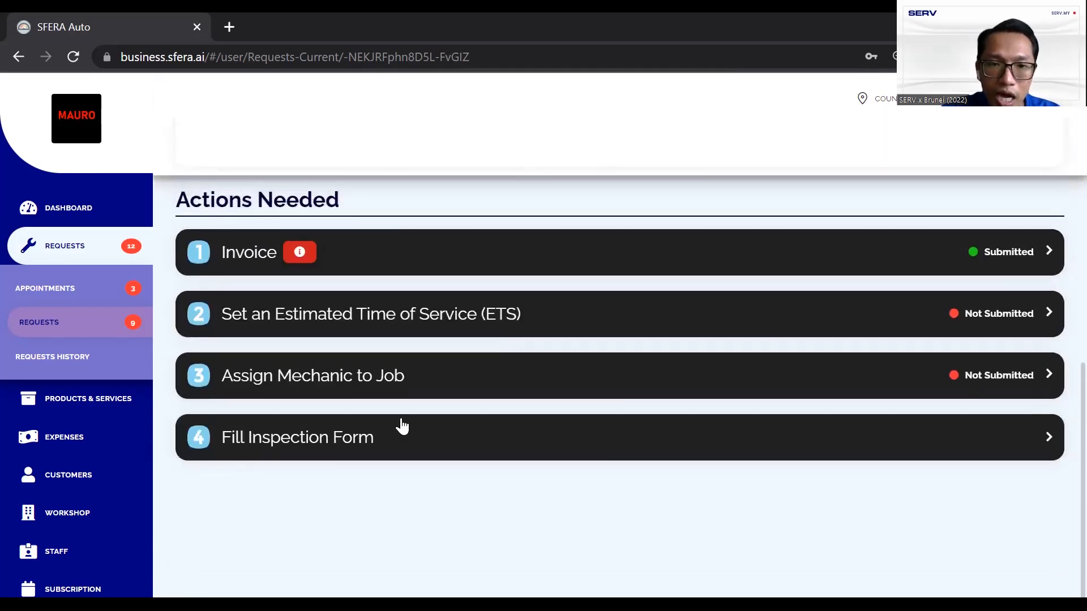
Save '1 jam' as the request's estimated time of service and collapse that section
left_click(381, 369)
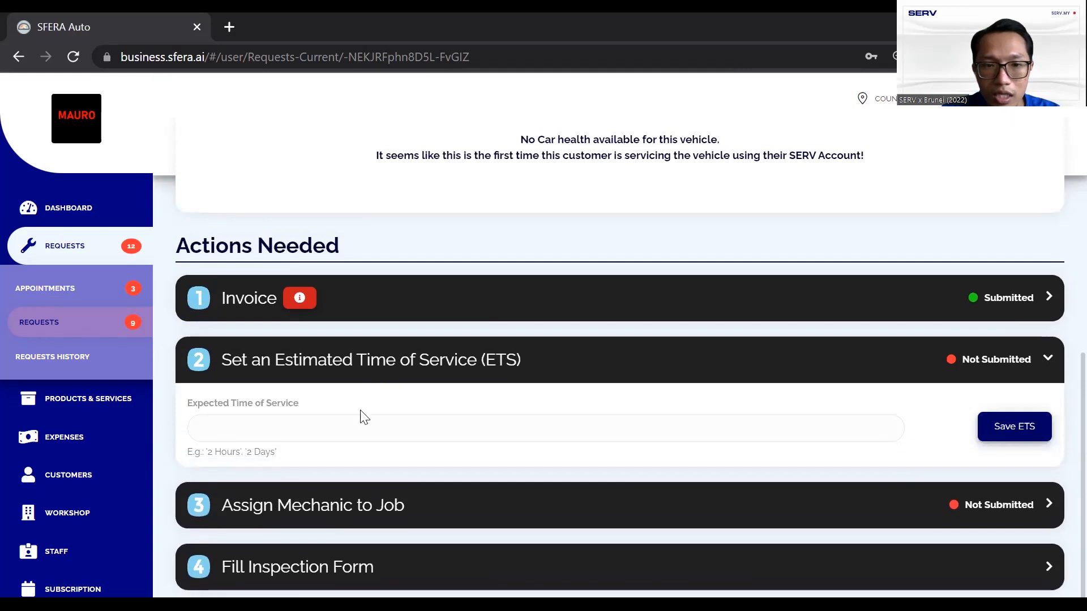
left_click(357, 428)
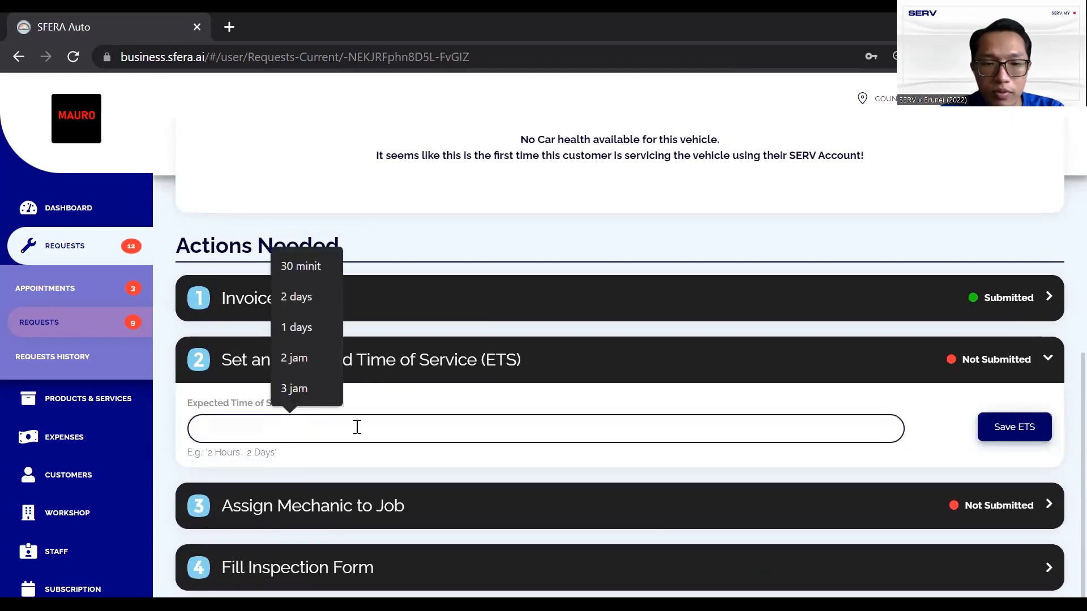
type("1 jam")
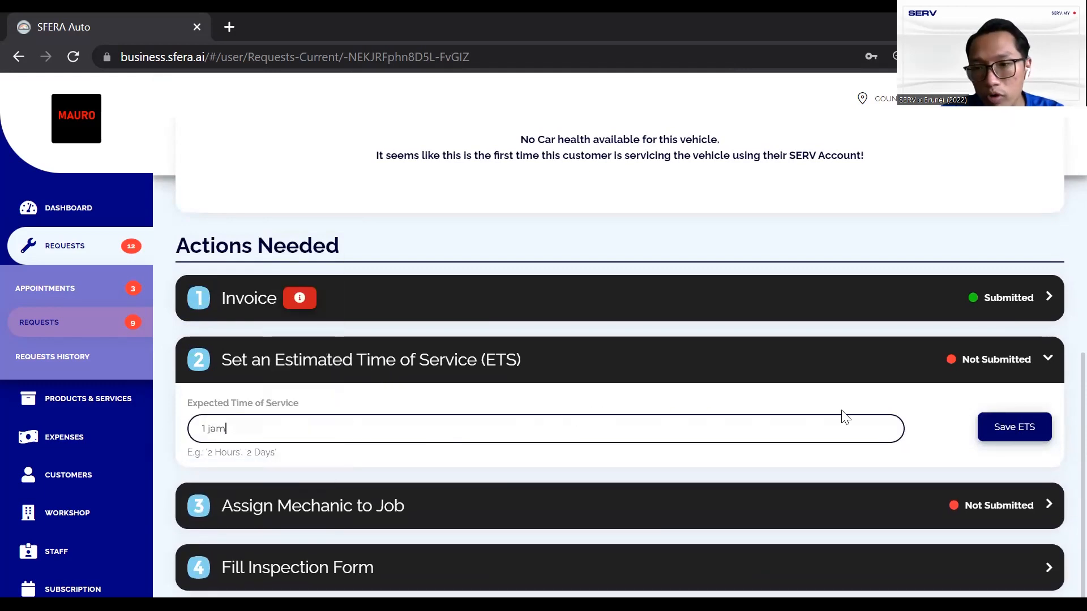
left_click(1019, 426)
left_click(999, 366)
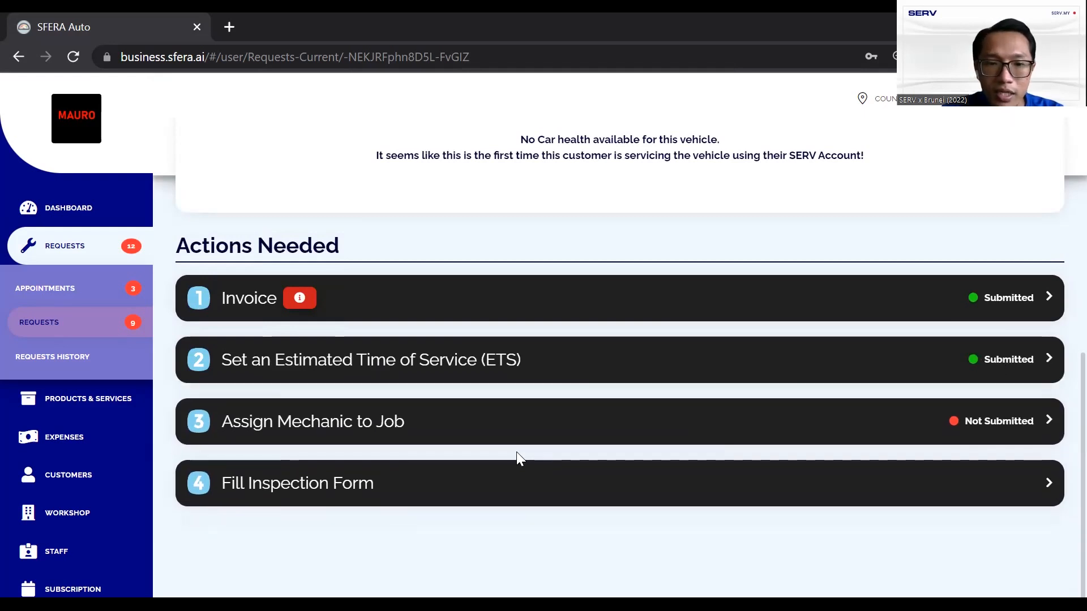
left_click(486, 430)
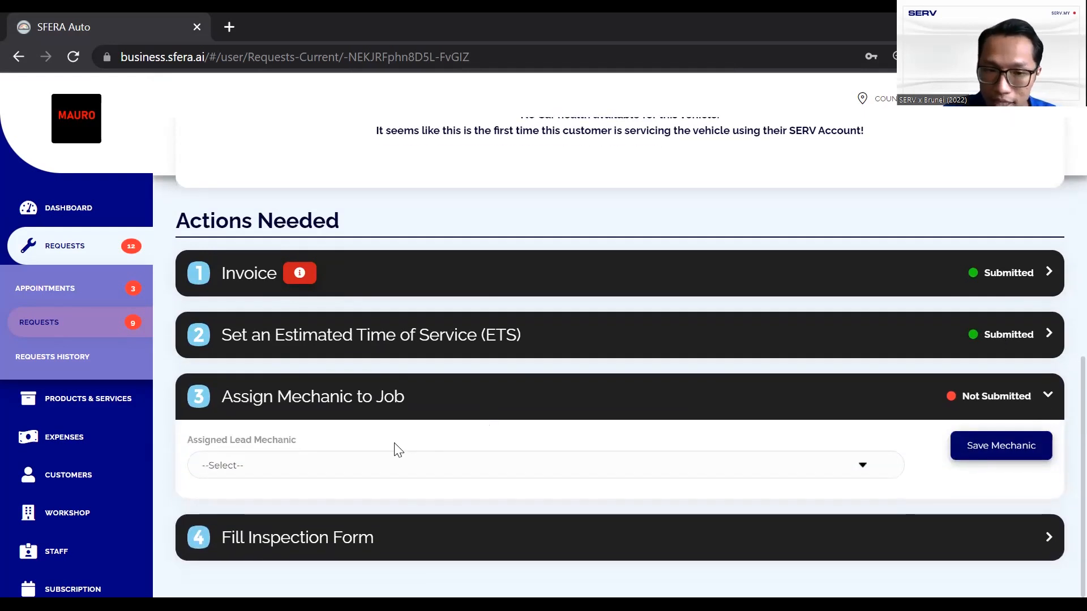
Pick a lead mechanic from the mechanics list and save the assignment
left_click(339, 470)
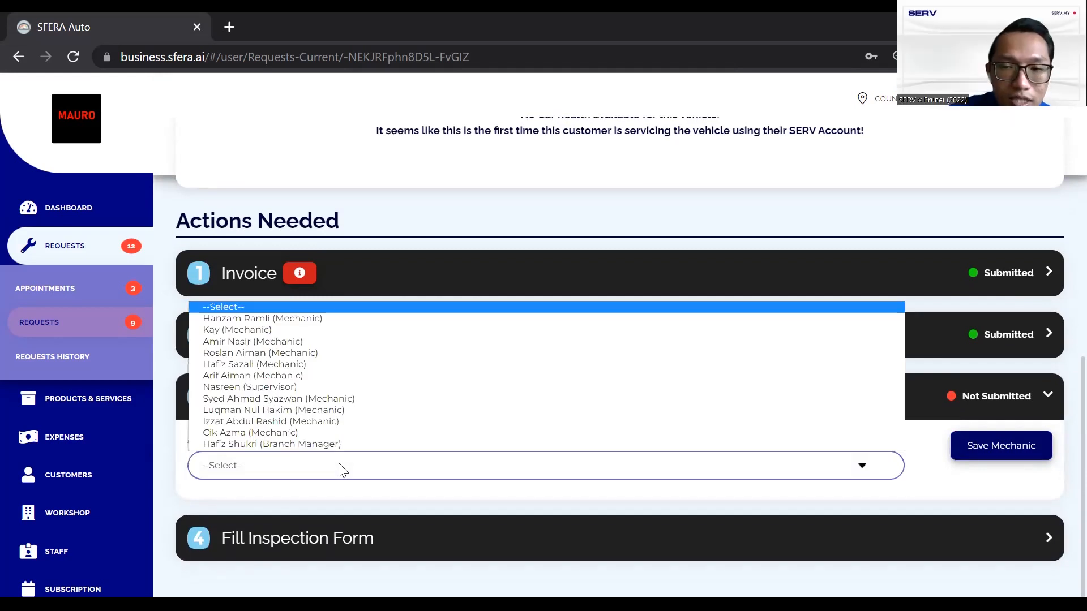
left_click(331, 342)
left_click(994, 447)
Expand Fill Inspection Form and open the vehicle's Inspection Form
scroll(814, 449, "down", 1)
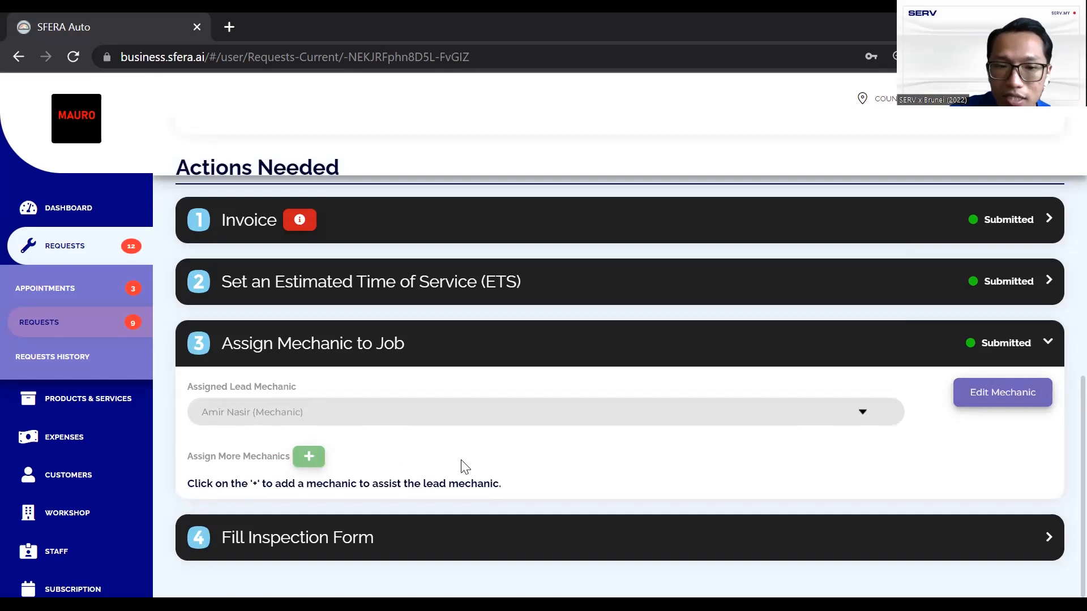
left_click(786, 486)
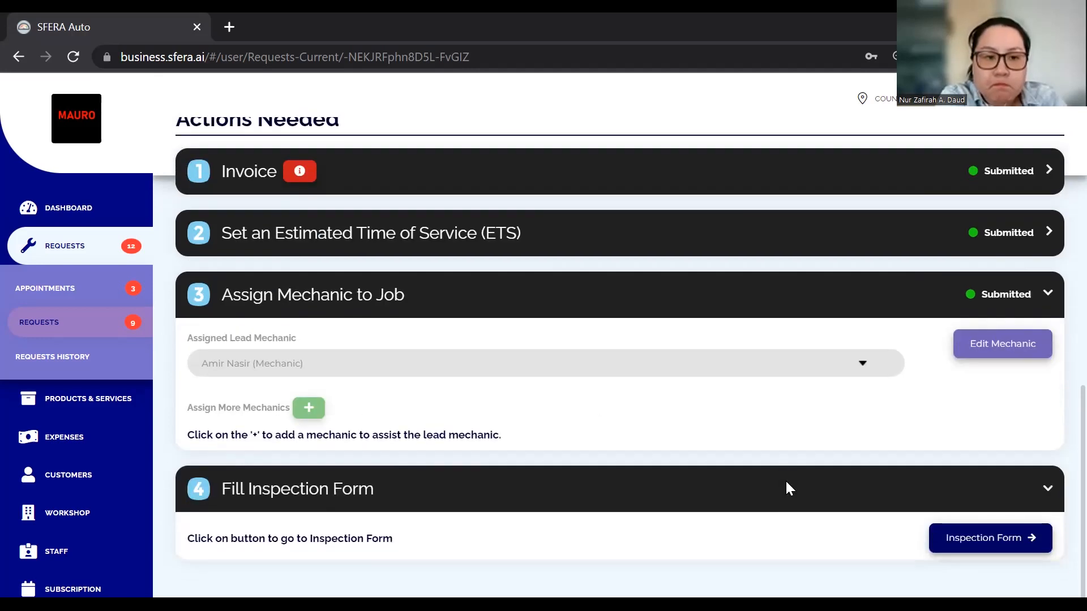
left_click(992, 553)
scroll(506, 385, "up", 7)
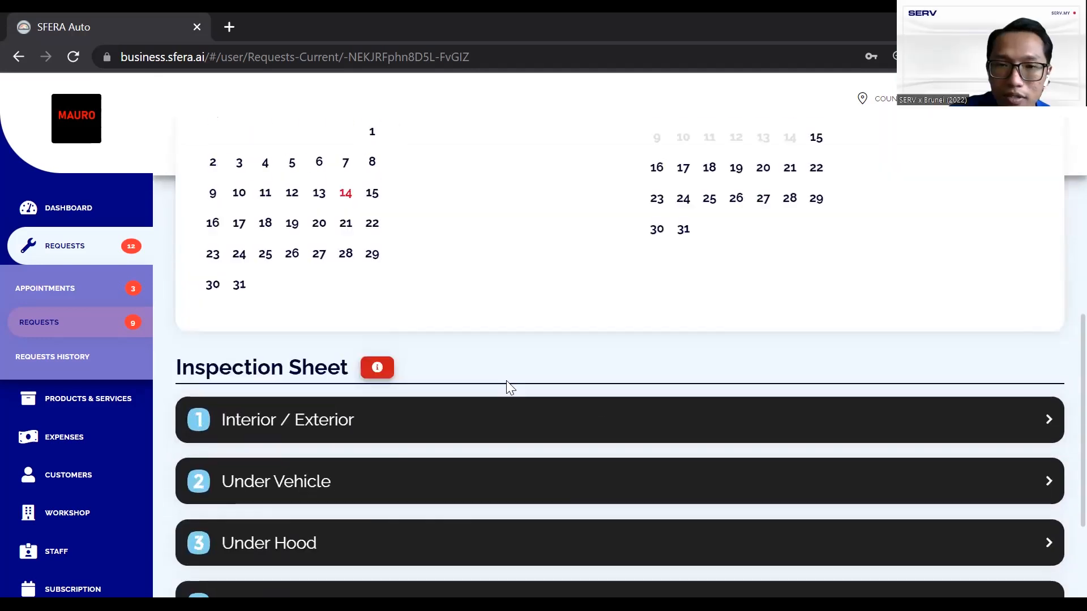
Enter a current mileage of 10000 km and a next service mileage of 20000 km
scroll(506, 386, "up", 5)
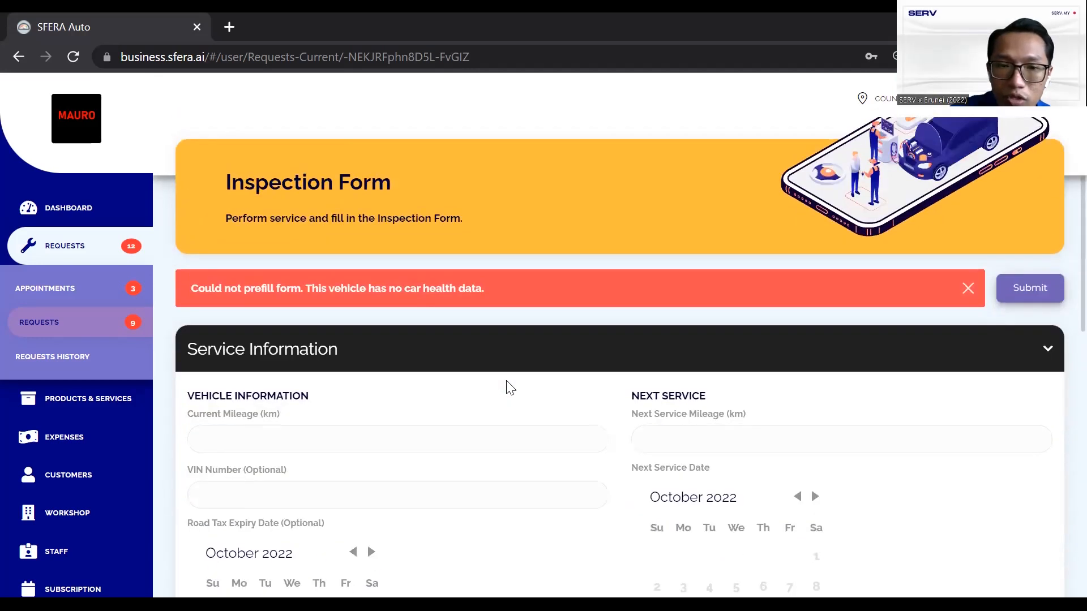
scroll(416, 430, "down", 1)
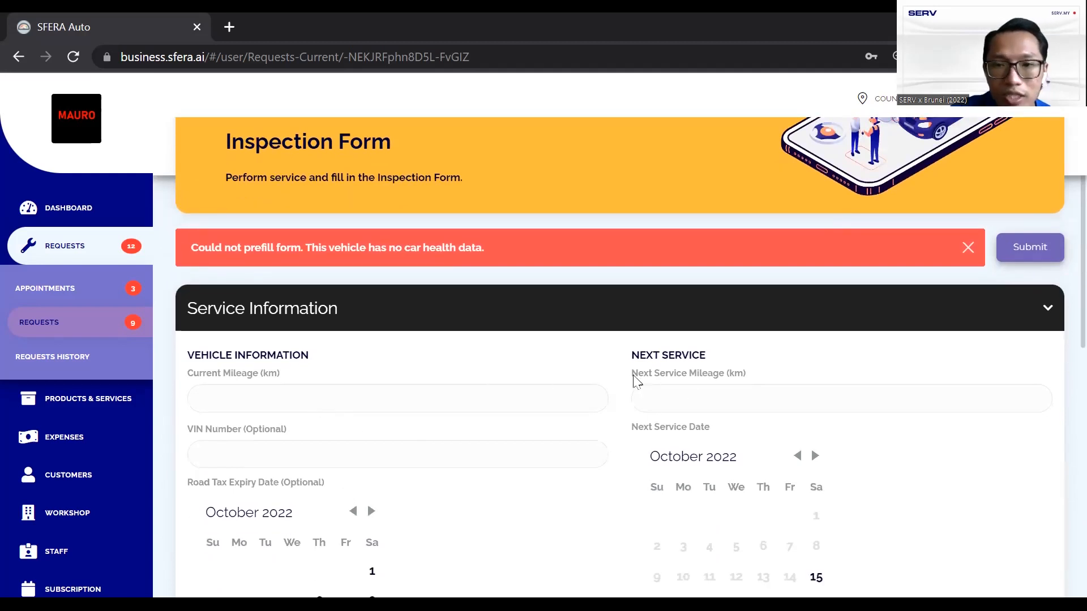
left_click(529, 401)
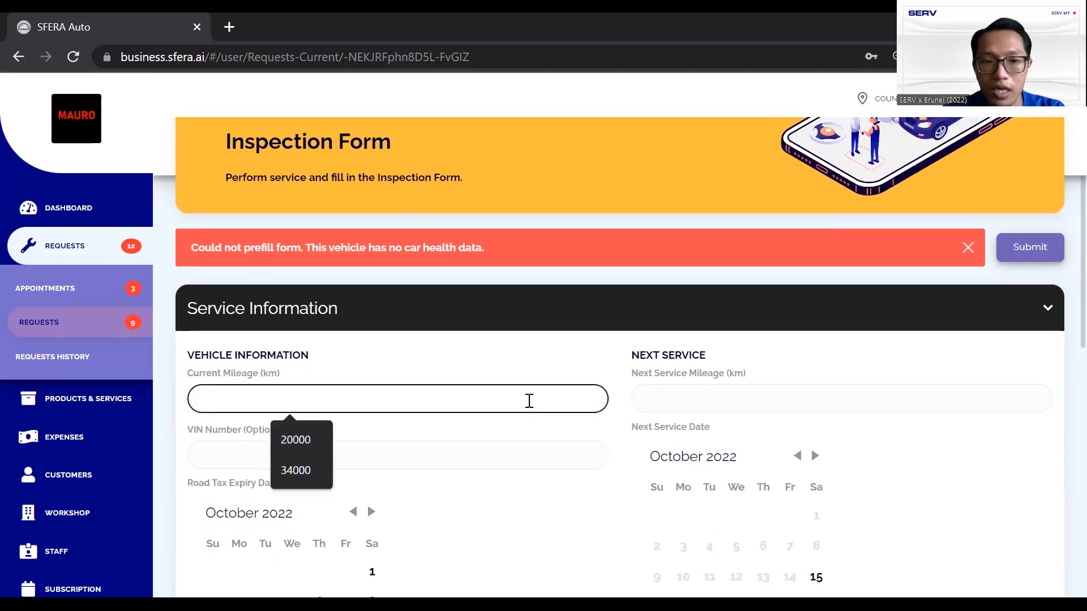
type("5000")
key("ctrl+a")
type("1")
key("Tab")
type("2")
left_click(680, 400)
type("200")
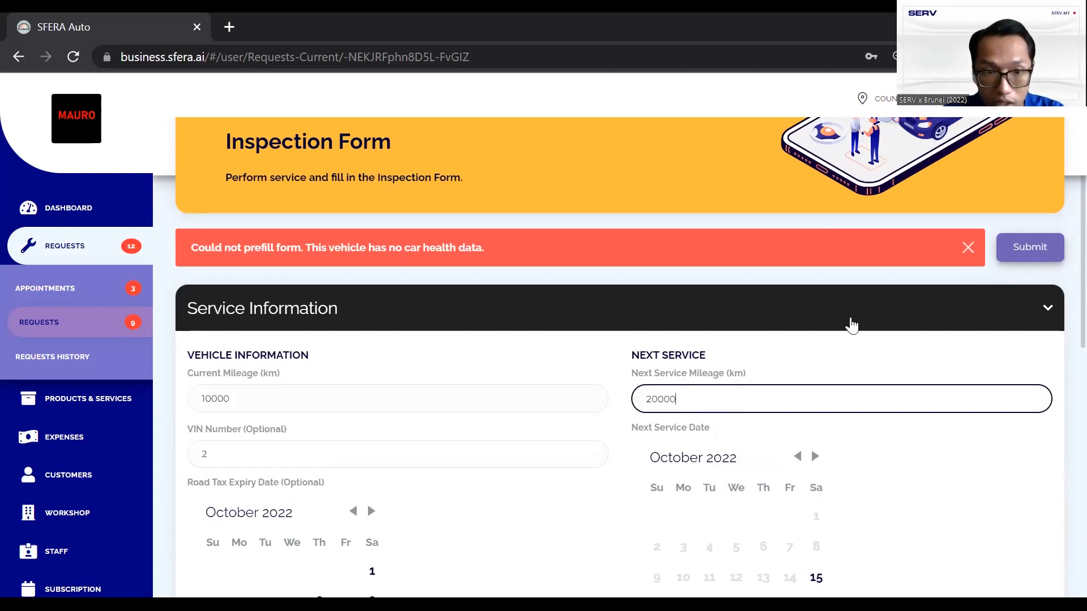
Clear the VIN number and set the next service date to 14 April 2023
left_click(418, 455)
key("BackSpace")
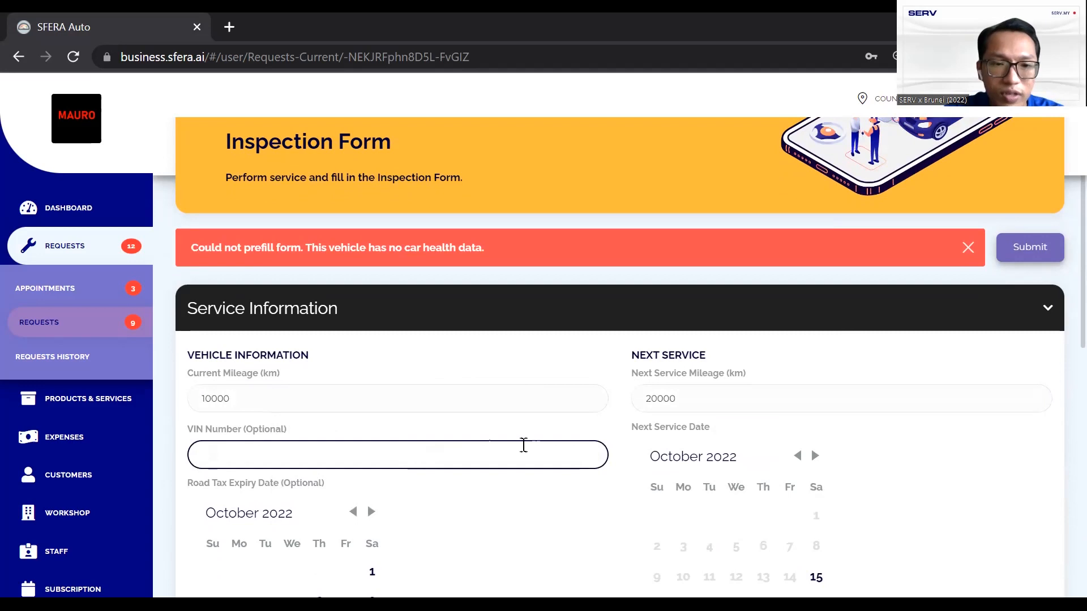
scroll(565, 483, "down", 3)
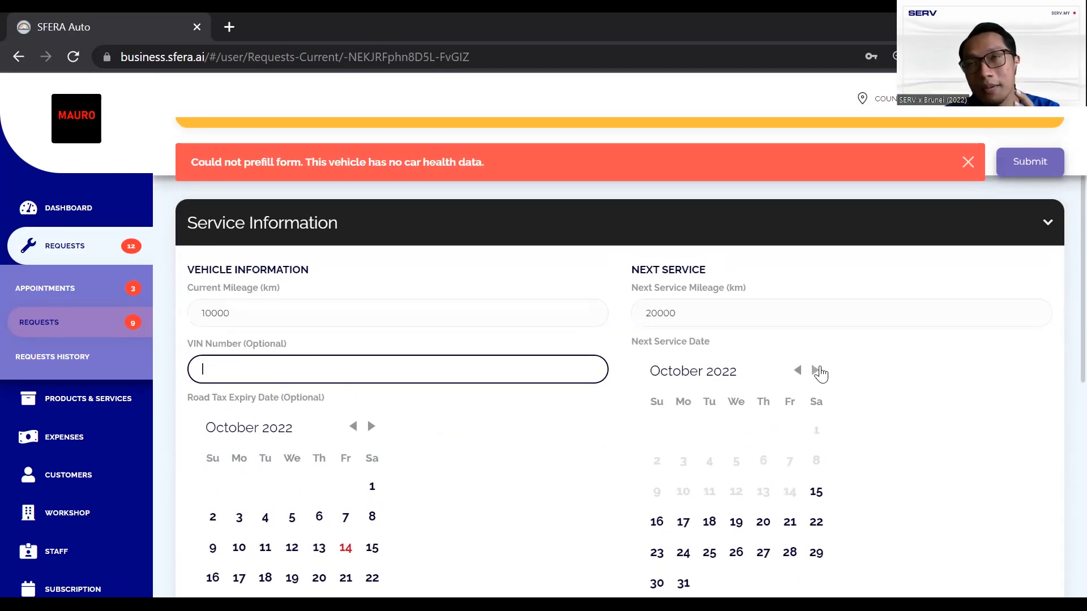
left_click(815, 371)
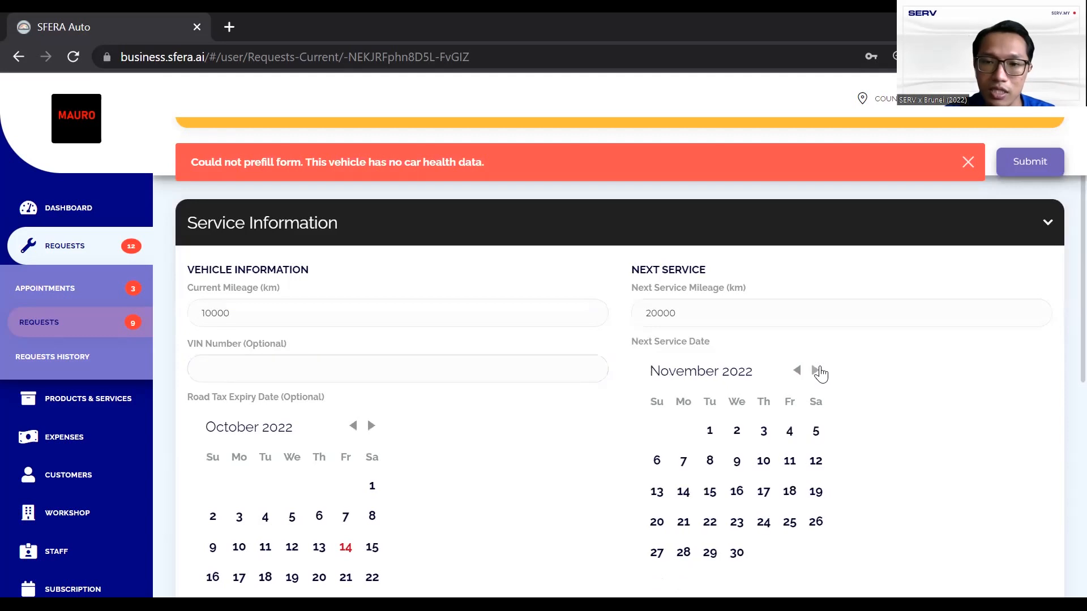
left_click(816, 371)
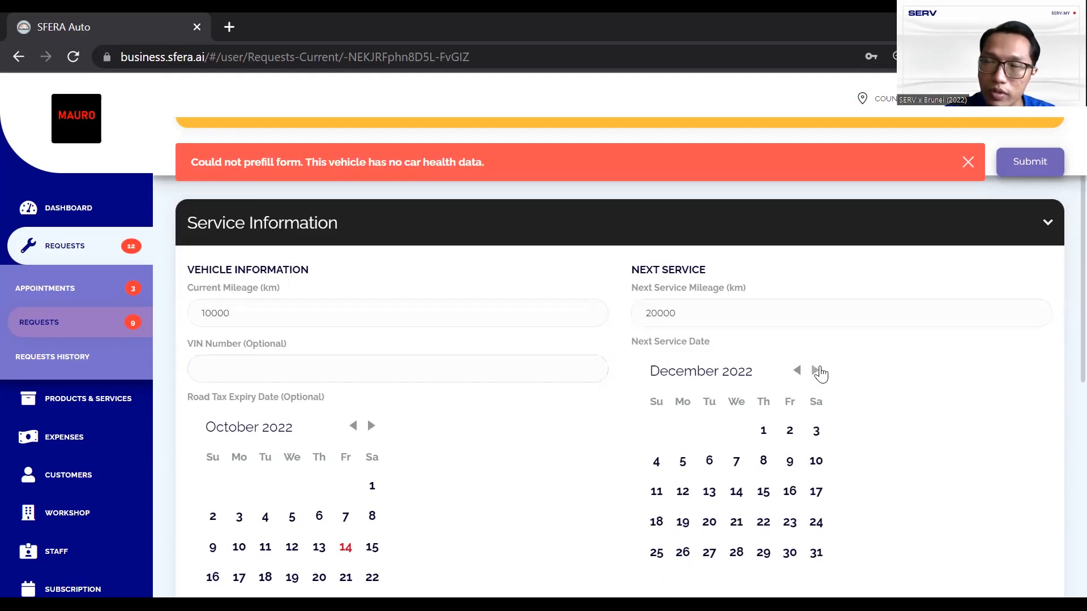
left_click(817, 371)
left_click(816, 370)
left_click(817, 371)
left_click(816, 371)
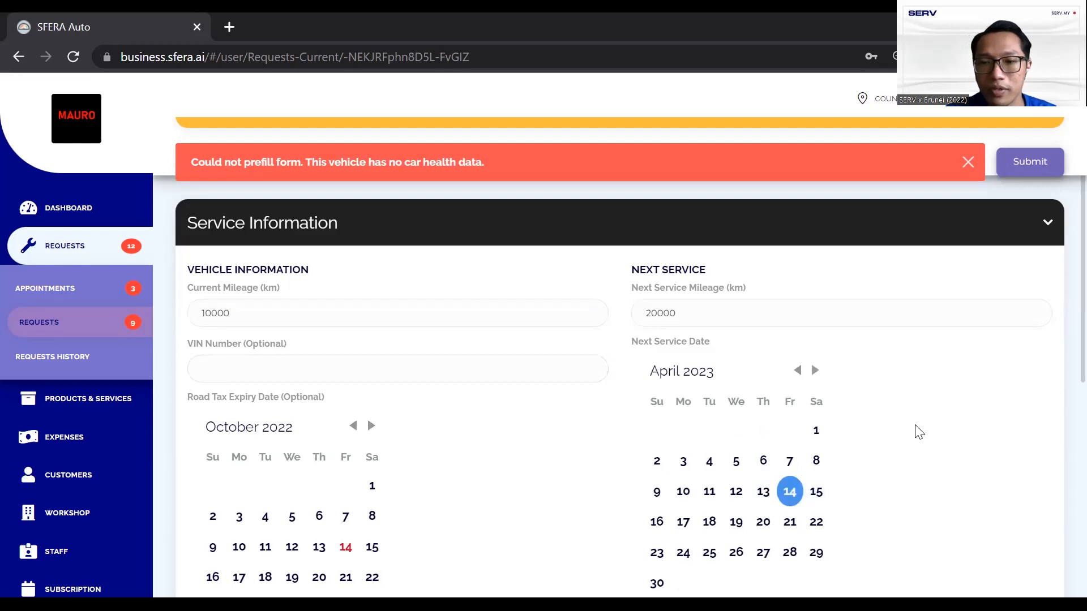
scroll(915, 425, "down", 8)
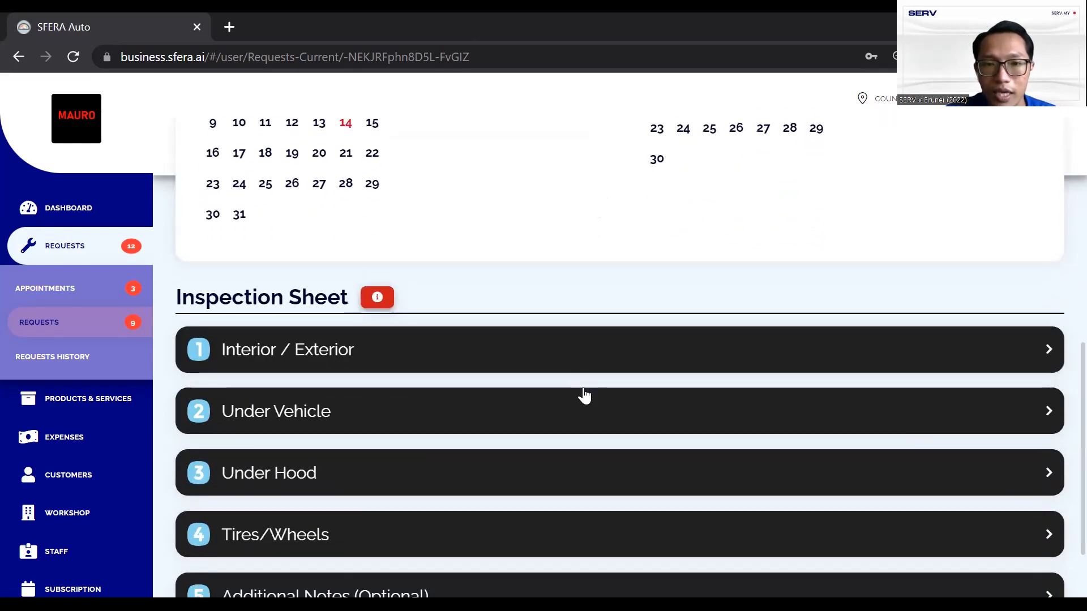
Rate Interior/Exterior: Windshield 3, exterior lights 4, AC 5, Wiper 4, Interior Lights 5
left_click(509, 369)
scroll(516, 359, "down", 2)
scroll(514, 365, "up", 1)
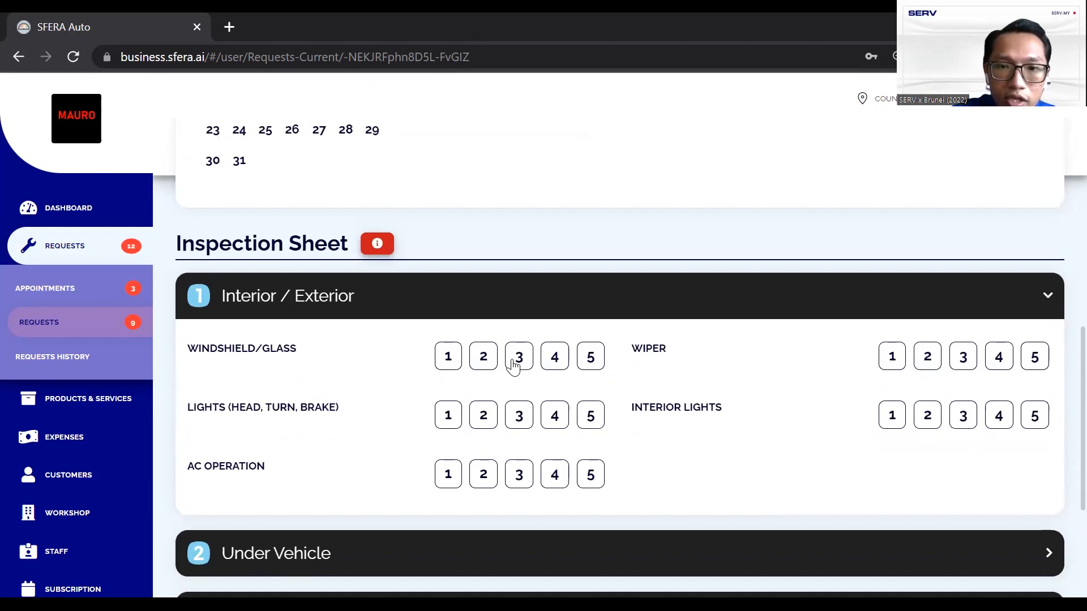
left_click(512, 362)
left_click(554, 416)
left_click(590, 474)
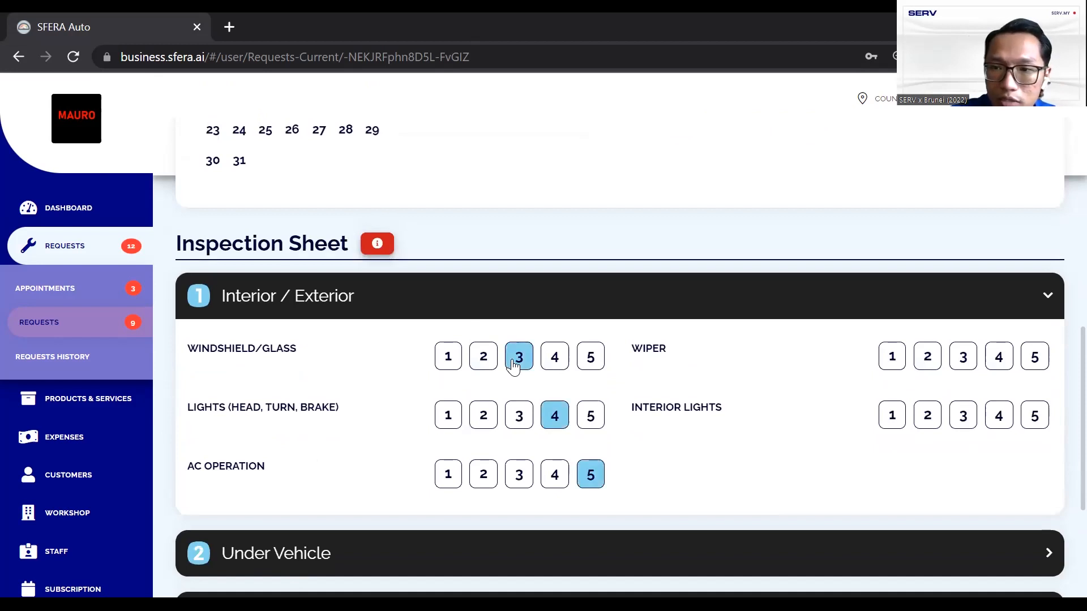
left_click(999, 357)
left_click(1035, 416)
left_click(1048, 296)
Rate Under Vehicle: brake pads 3, steering 4, exhaust 4, brake lines 3, C.V. boots 4
left_click(513, 362)
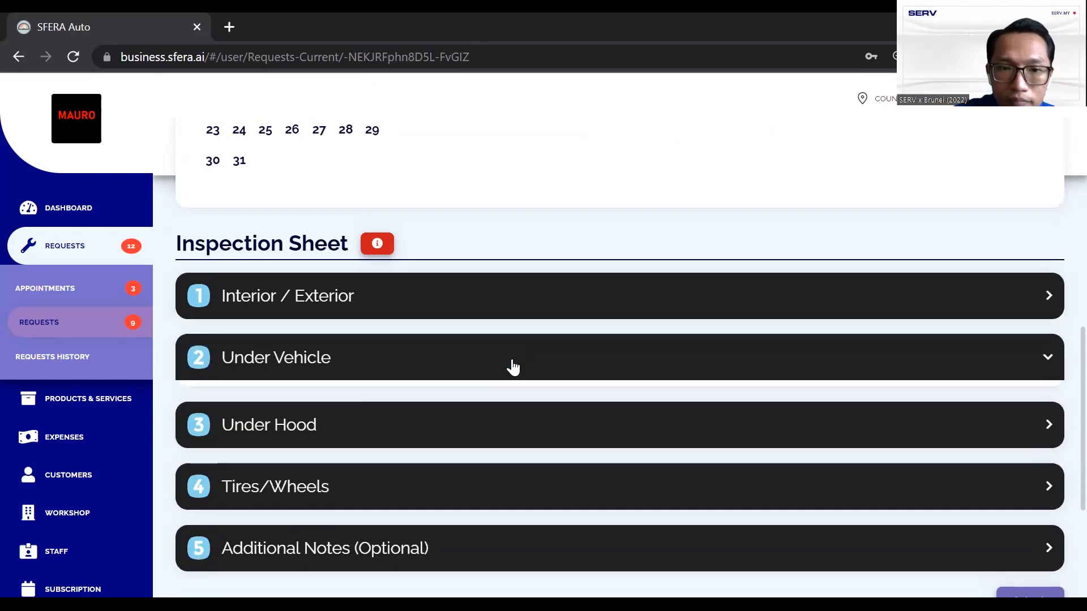
scroll(513, 368, "down", 3)
left_click(518, 258)
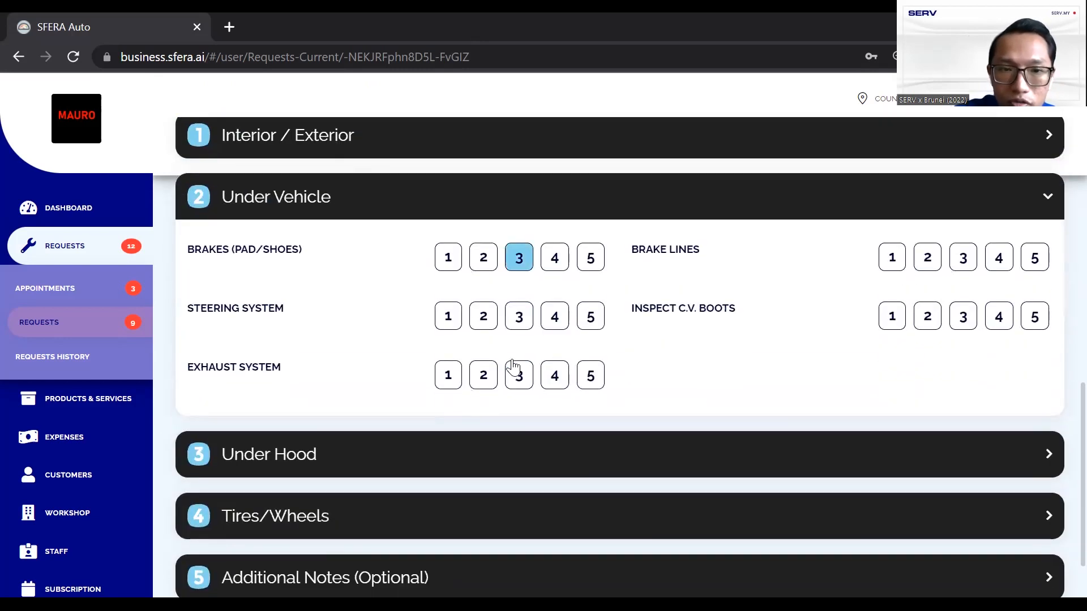
left_click(555, 316)
left_click(555, 374)
left_click(963, 257)
left_click(999, 316)
Rate Under Hood Engine Oil 5, and Power Steering Fluid, Washer Fluid, Coolant 3
left_click(1047, 454)
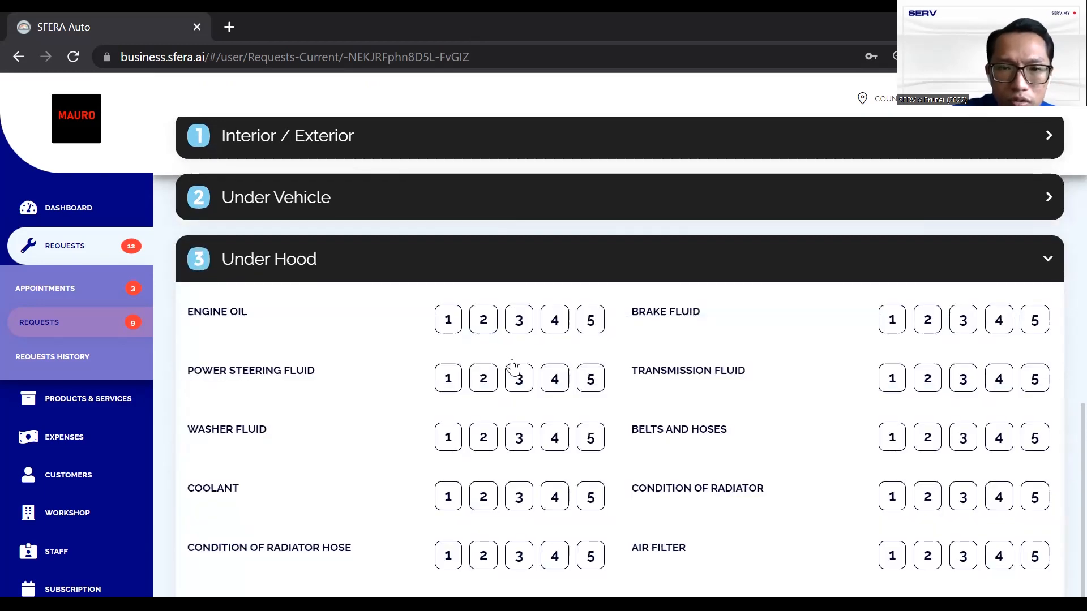
left_click(591, 320)
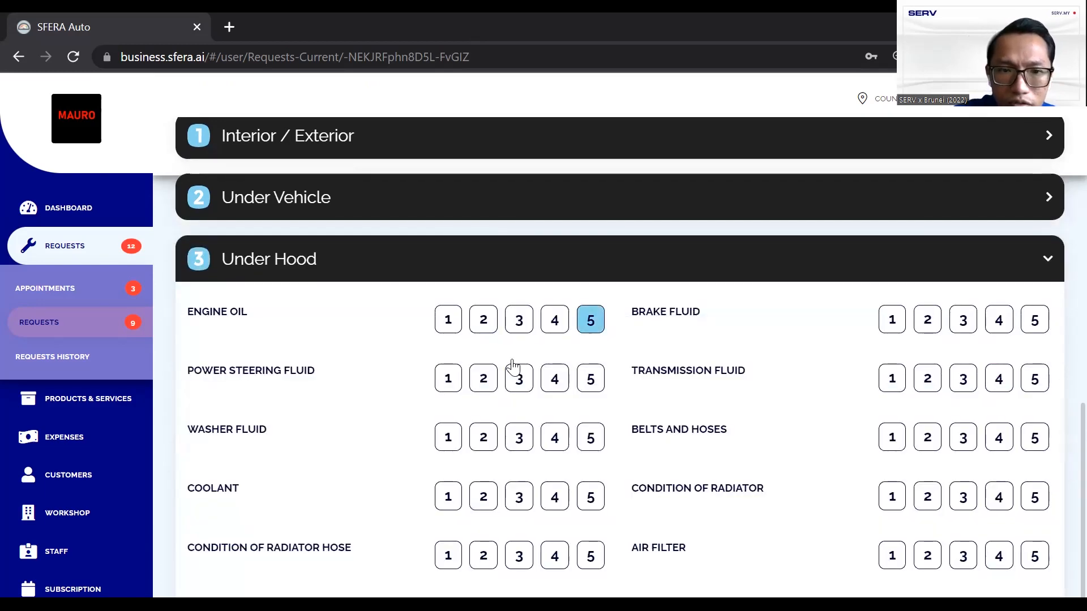
left_click(519, 378)
left_click(518, 438)
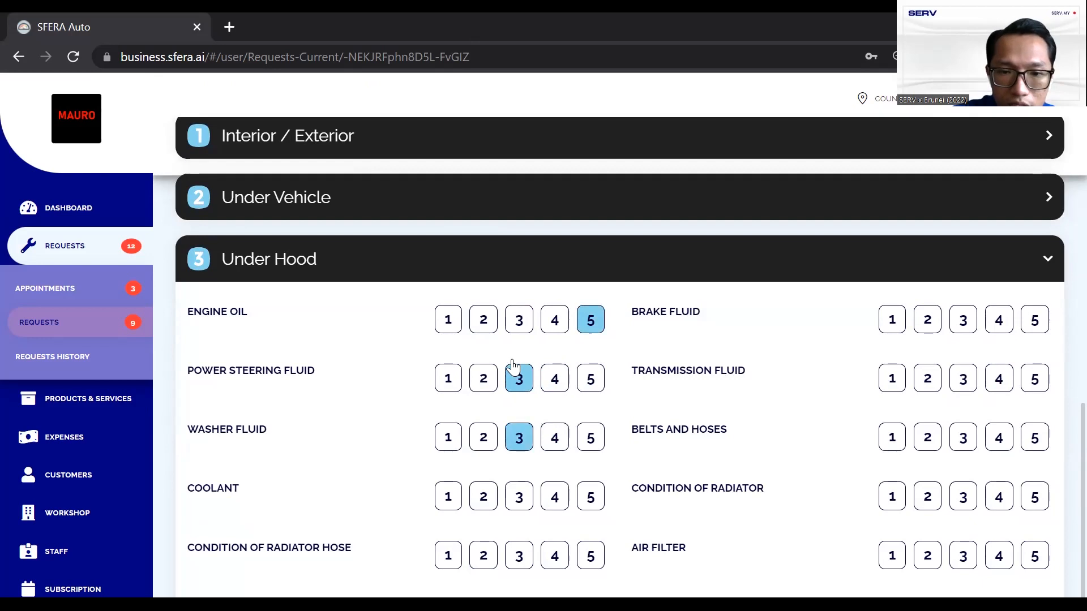
left_click(519, 496)
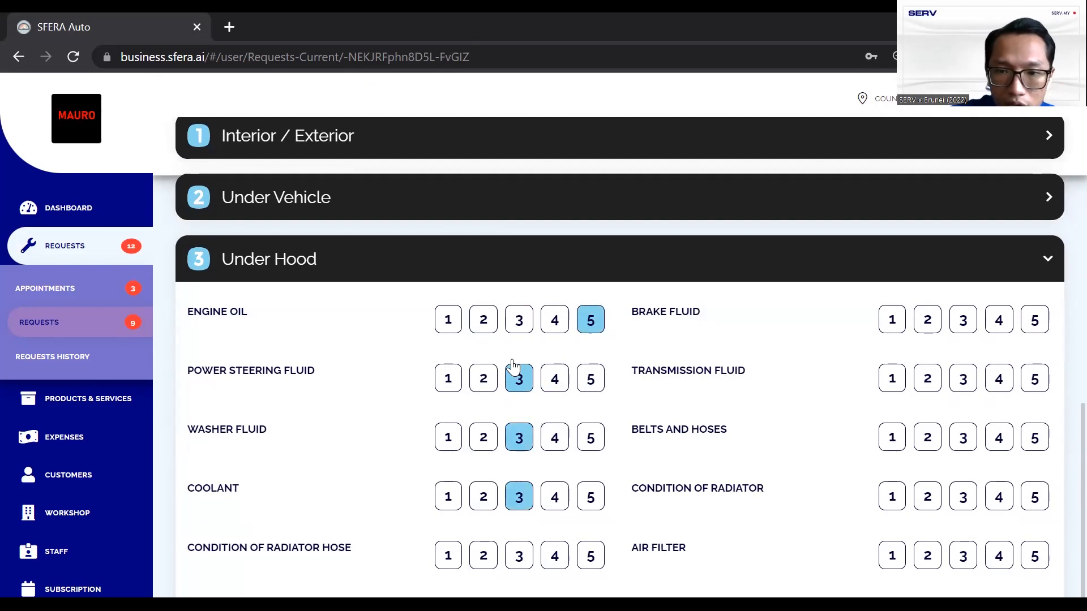
scroll(512, 367, "down", 2)
Rate Radiator Hose 3 and the remaining Under Hood items, including Battery and Brake Fluid, 5
left_click(518, 439)
left_click(590, 498)
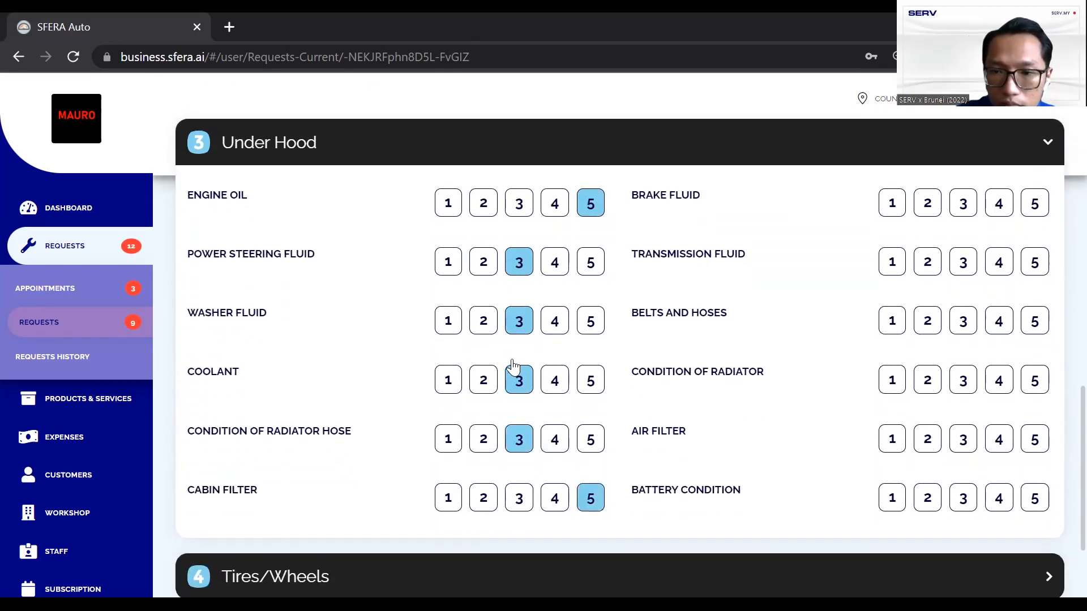
left_click(1034, 498)
left_click(1034, 439)
left_click(1034, 380)
left_click(1034, 321)
left_click(1034, 261)
left_click(1034, 203)
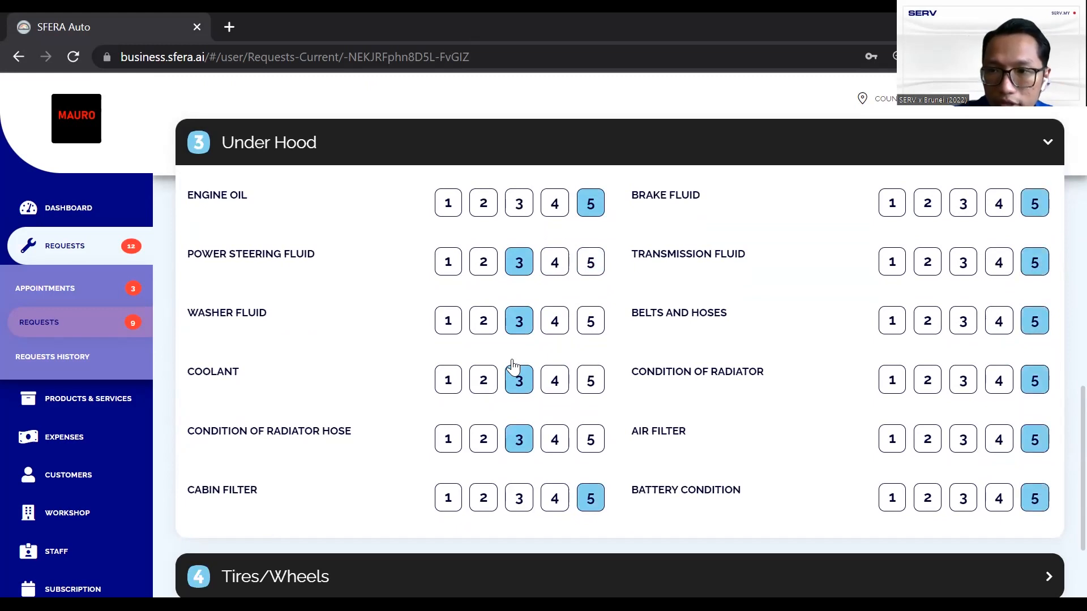
left_click(473, 142)
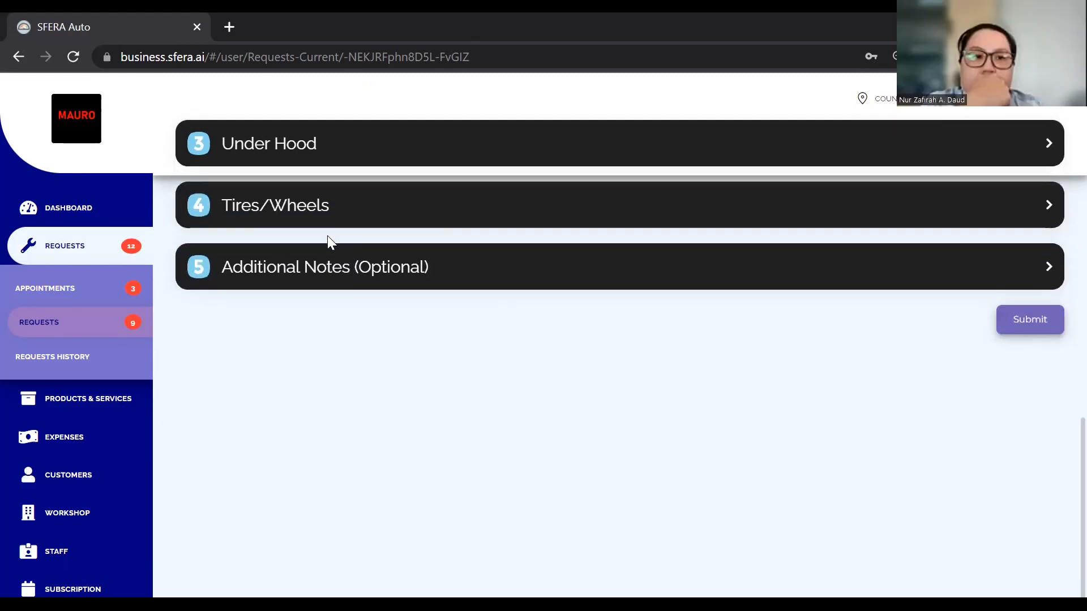
Give all four tyres a rating of 2, then expand Additional Notes
left_click(324, 225)
left_click(519, 266)
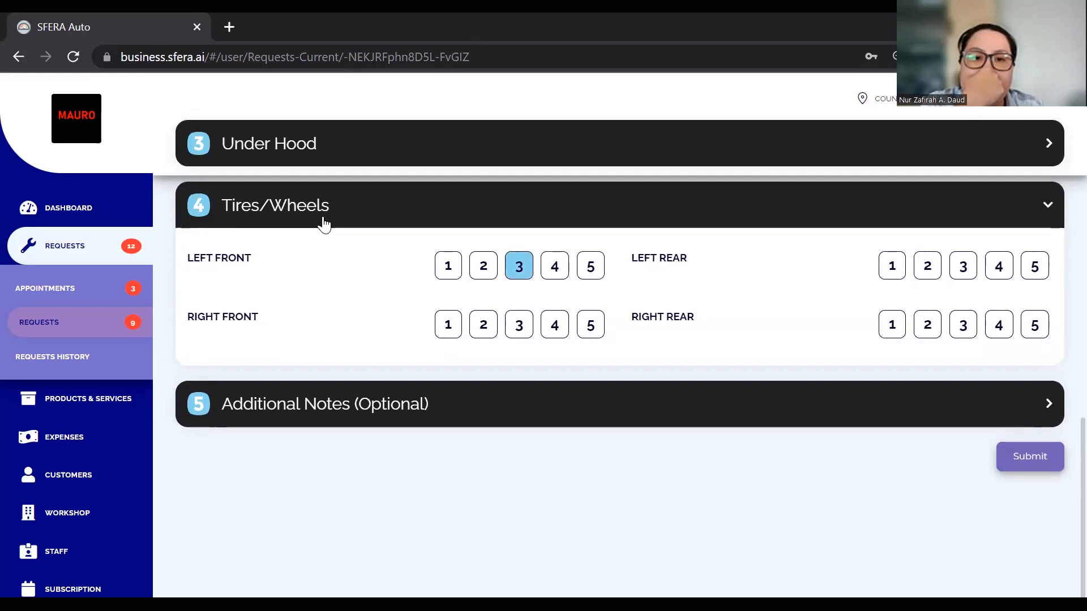
left_click(519, 324)
left_click(962, 266)
left_click(963, 324)
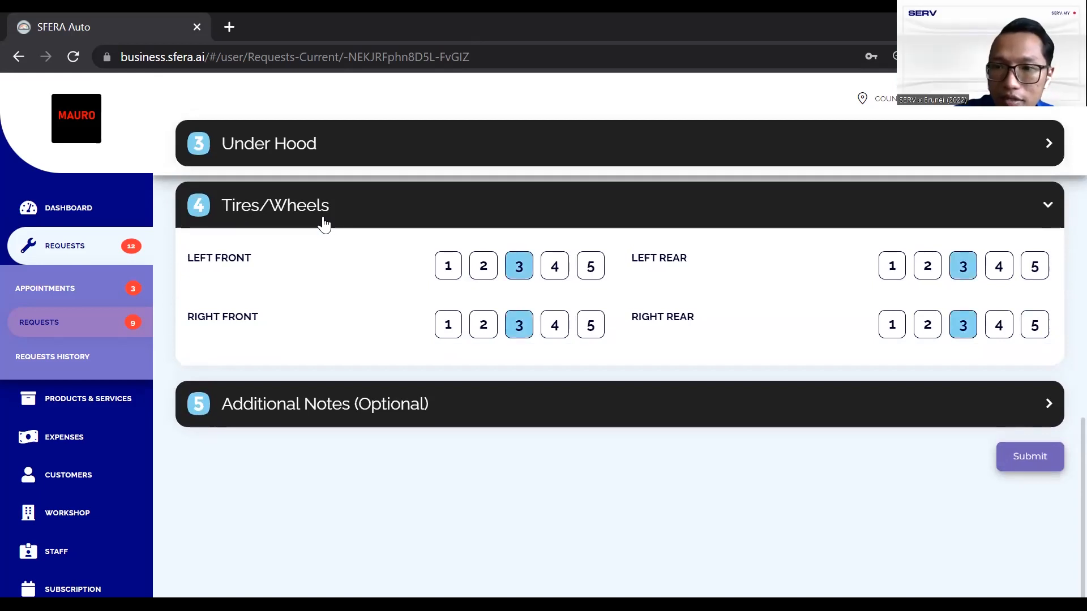
left_click(927, 266)
left_click(928, 324)
left_click(483, 324)
left_click(483, 266)
left_click(324, 225)
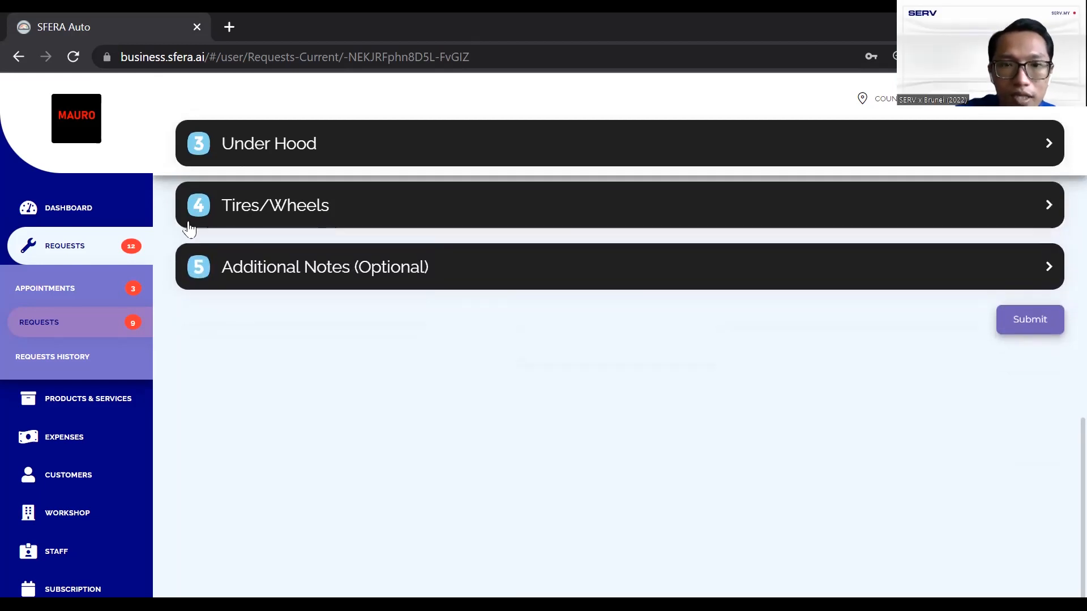
left_click(359, 286)
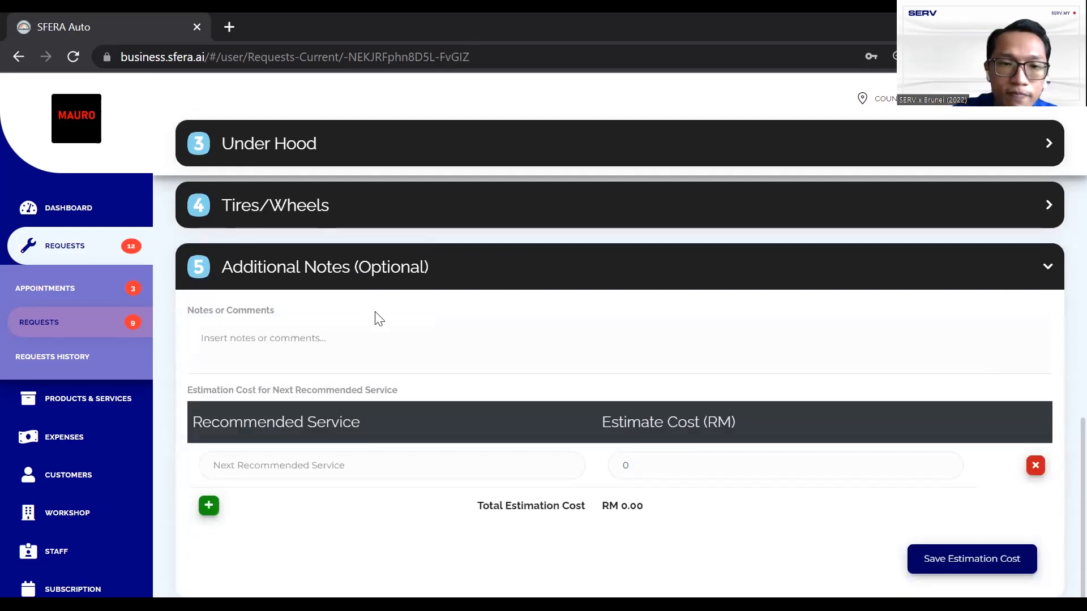
Submit the completed inspection form and confirm with OK
scroll(376, 312, "down", 1)
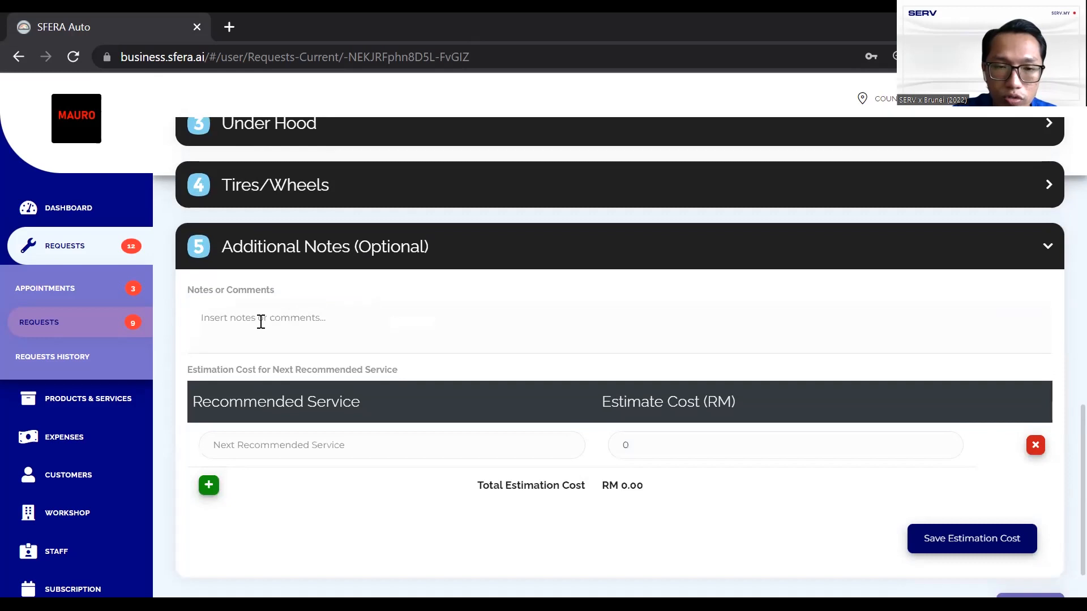
scroll(453, 315, "down", 1)
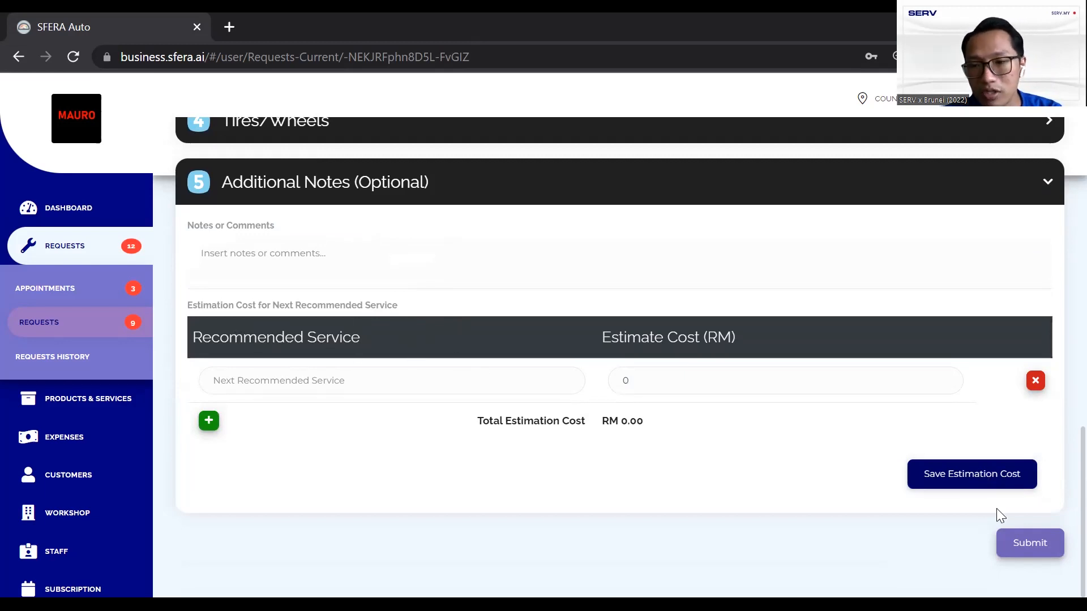
left_click(1013, 548)
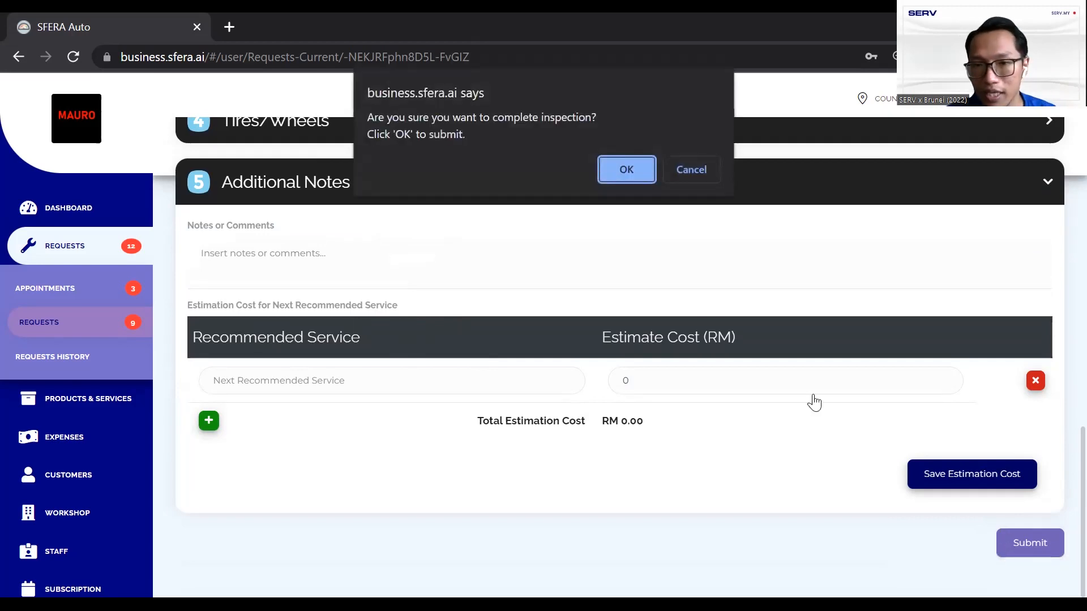
left_click(617, 169)
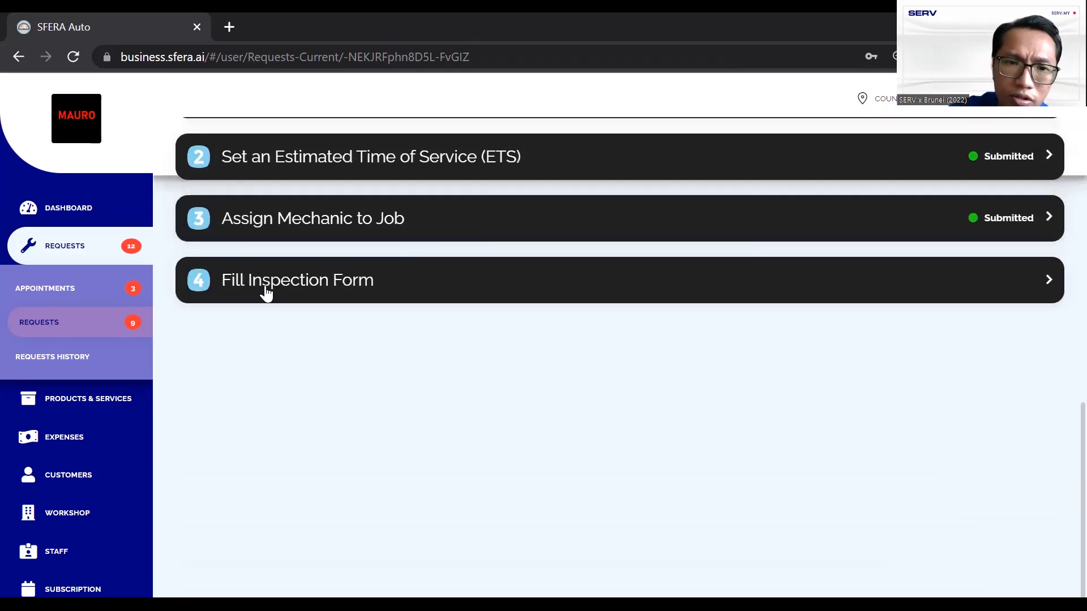
scroll(264, 291, "up", 4)
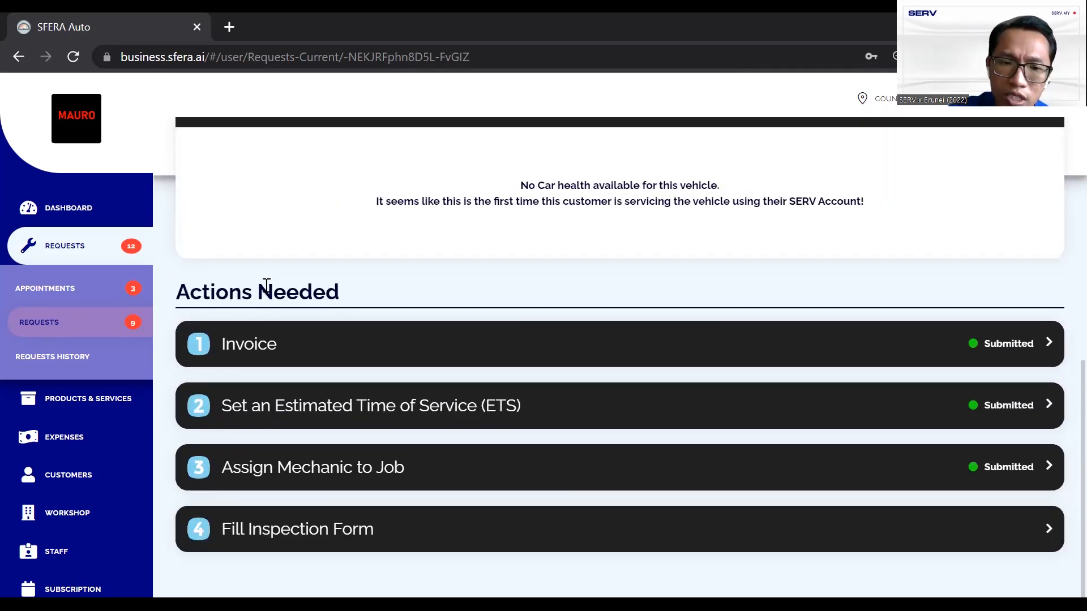
scroll(266, 285, "up", 4)
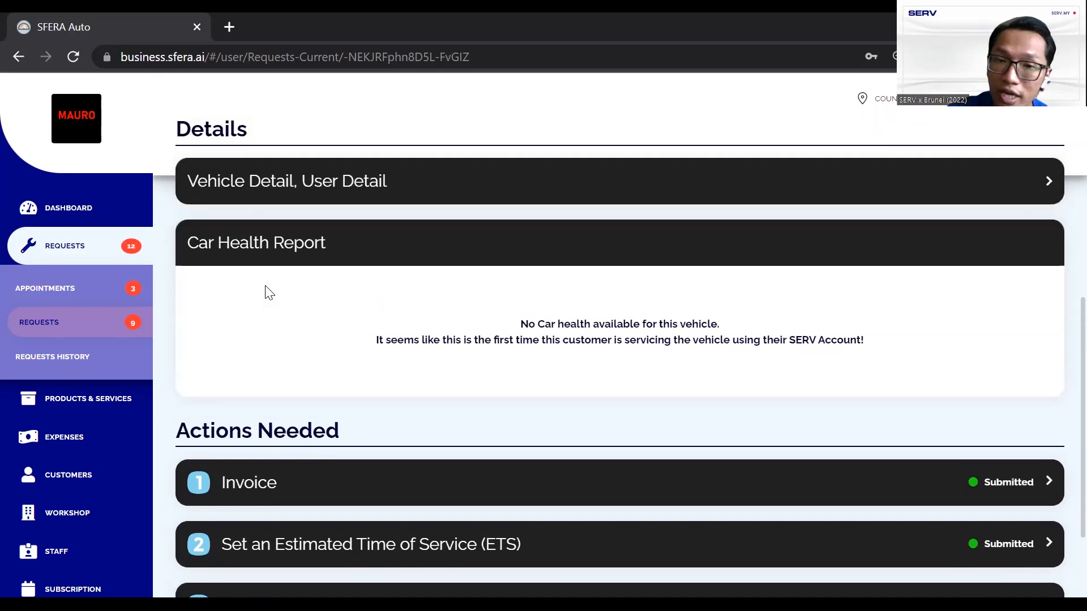
scroll(266, 285, "down", 3)
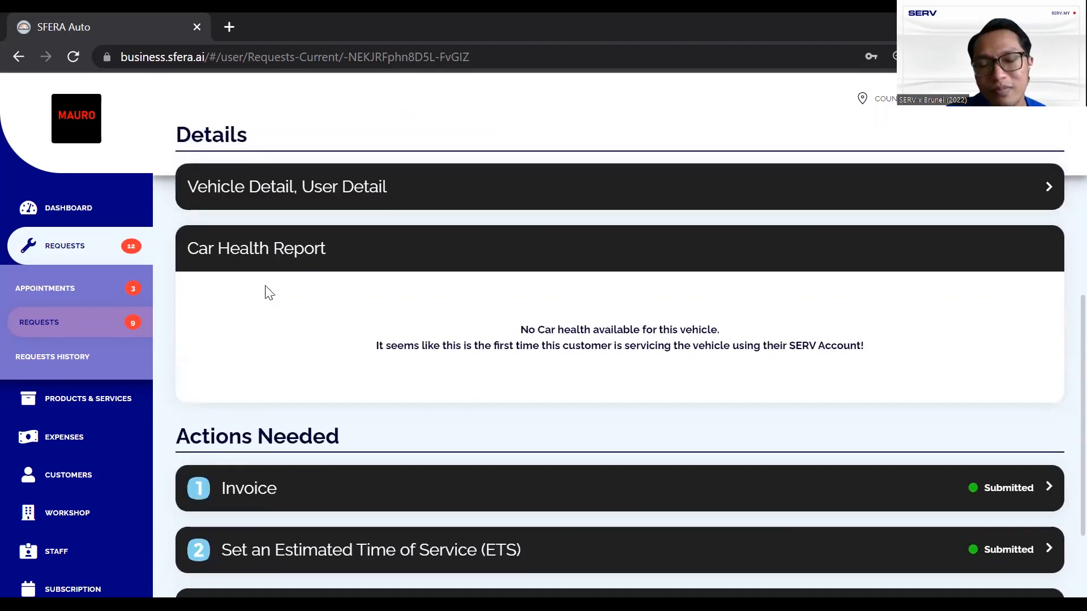
scroll(266, 290, "down", 2)
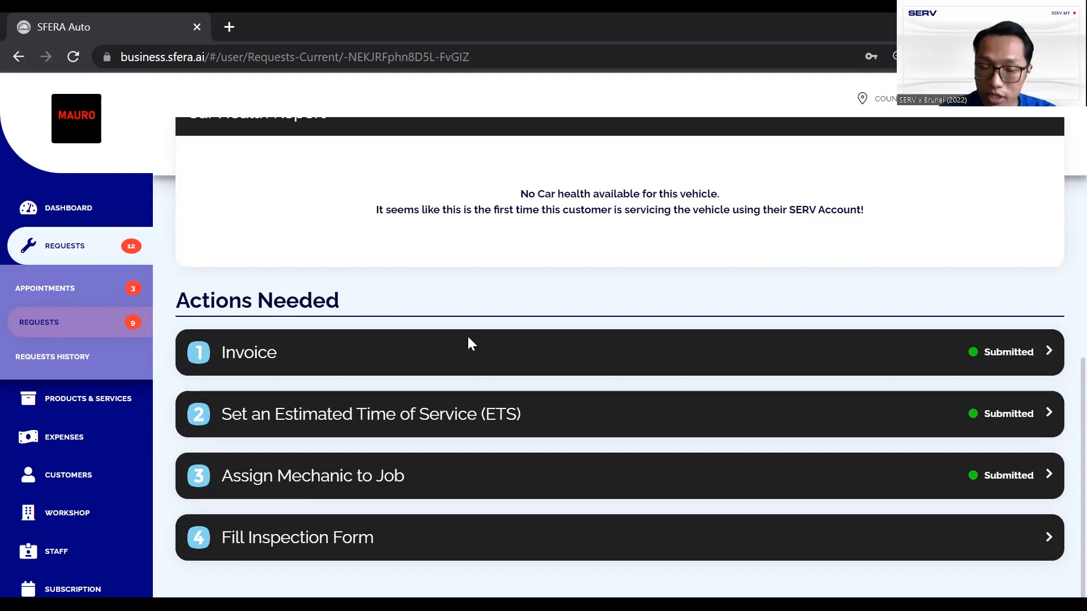
scroll(482, 365, "up", 8)
scroll(485, 365, "up", 3)
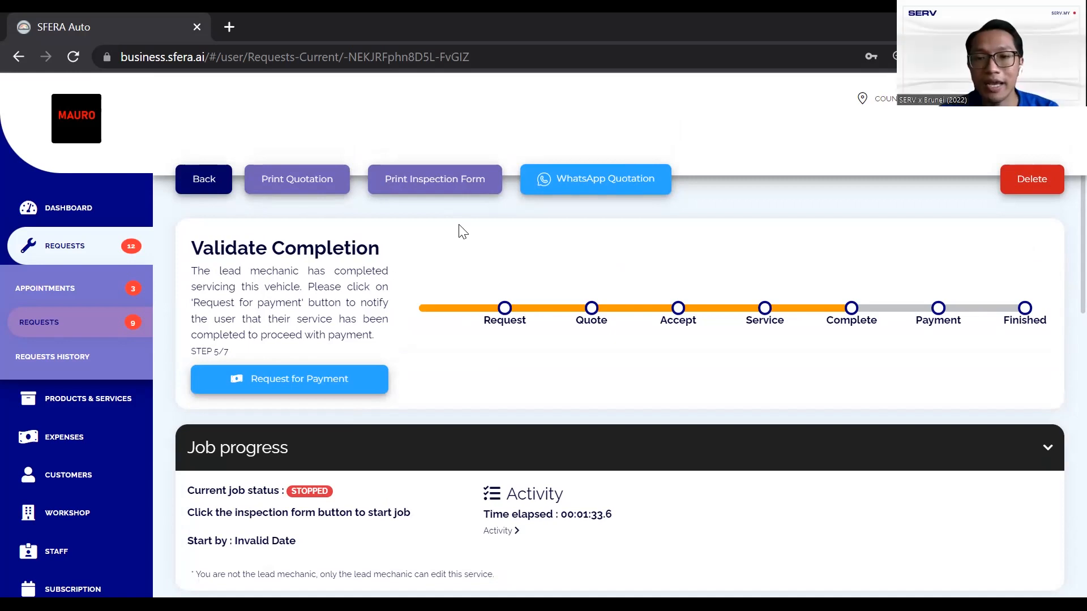
scroll(459, 231, "down", 5)
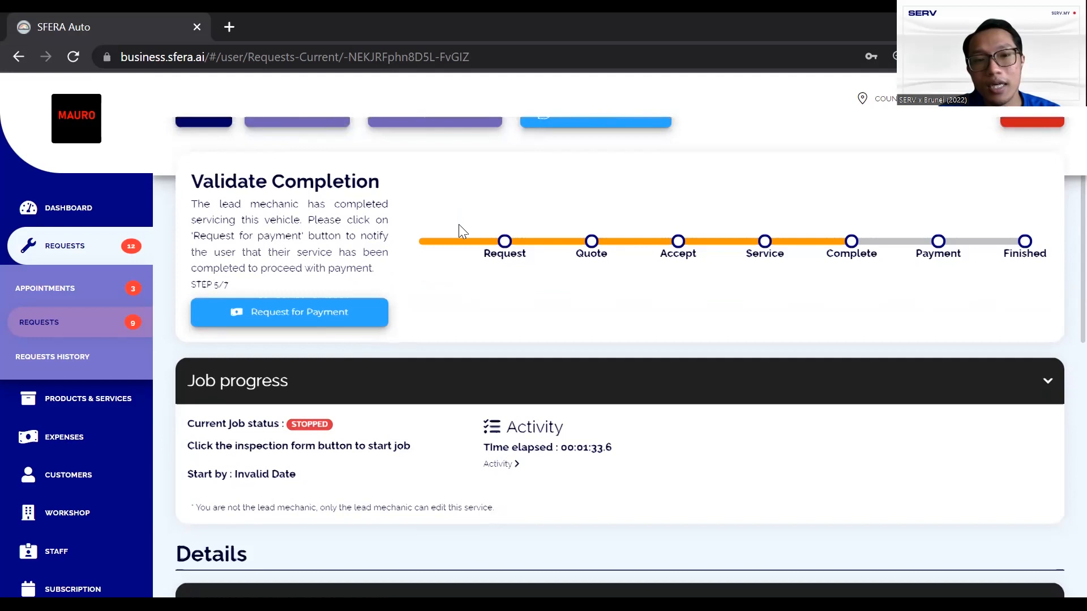
scroll(459, 231, "down", 6)
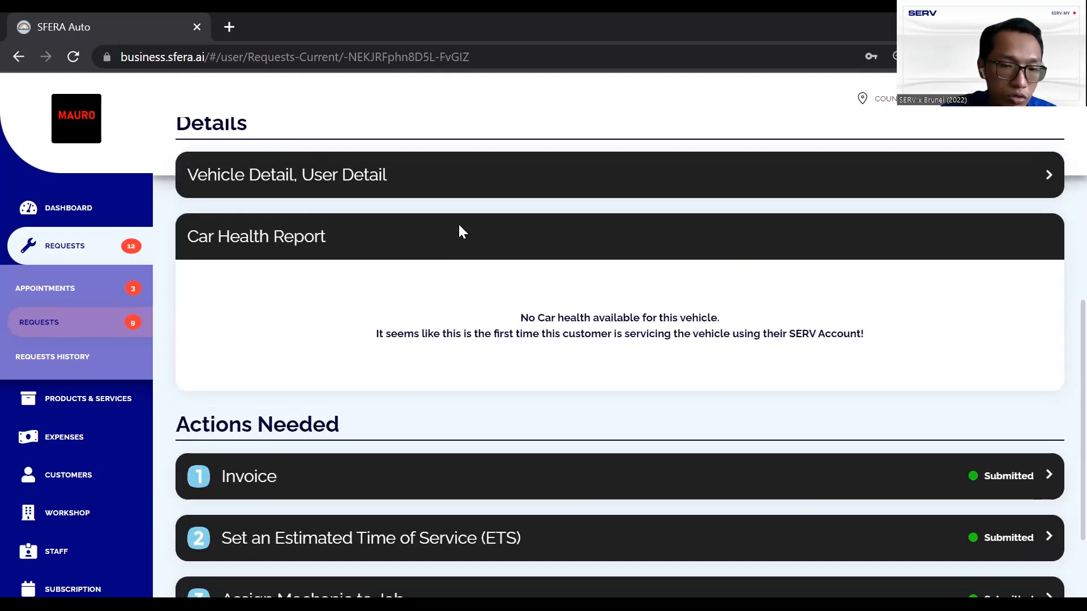
scroll(388, 298, "up", 11)
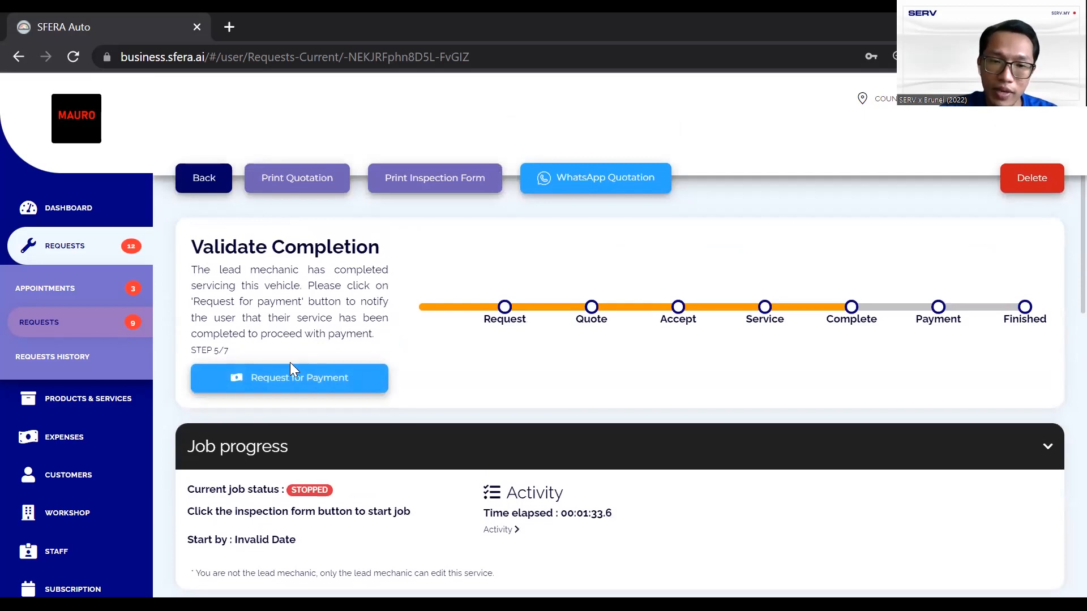
Request payment, choose CASH, and mark RM 300 cash paid against the RM 254.00 due
left_click(315, 380)
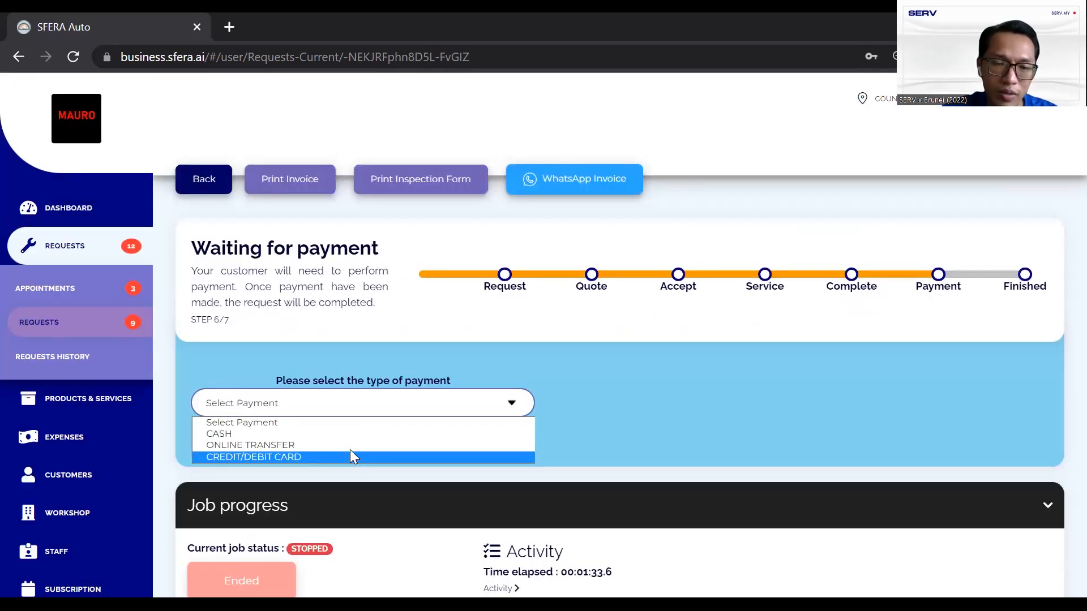
left_click(358, 434)
left_click(761, 429)
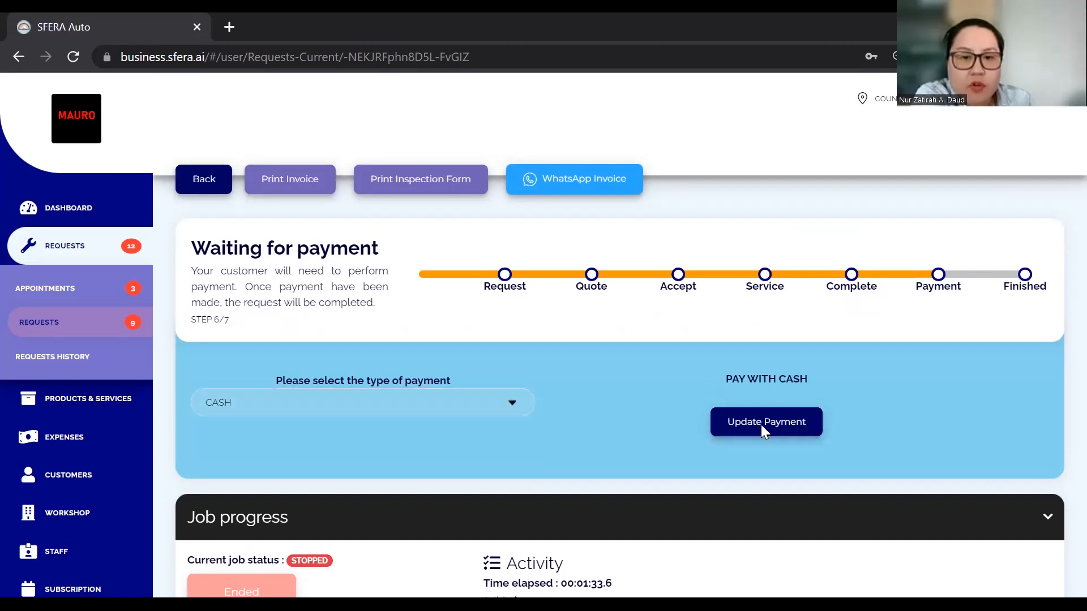
left_click(549, 197)
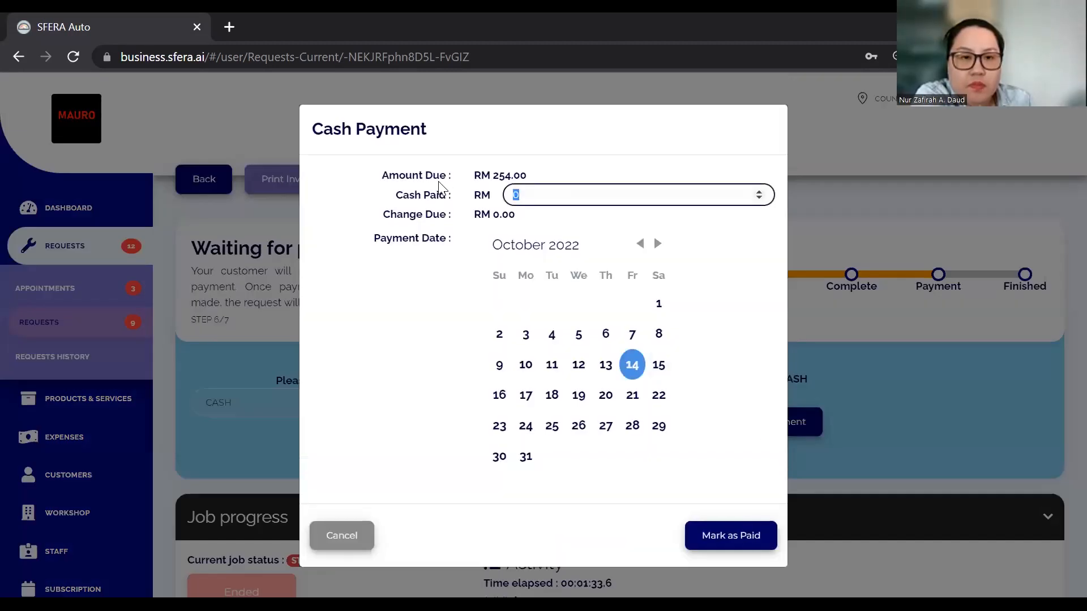
type("300")
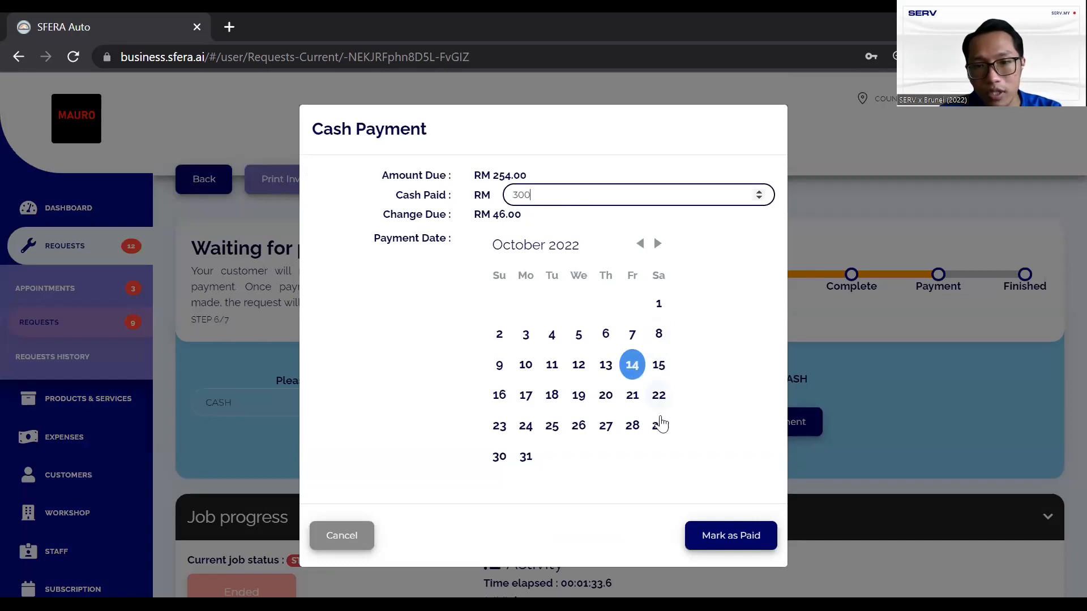
left_click(714, 532)
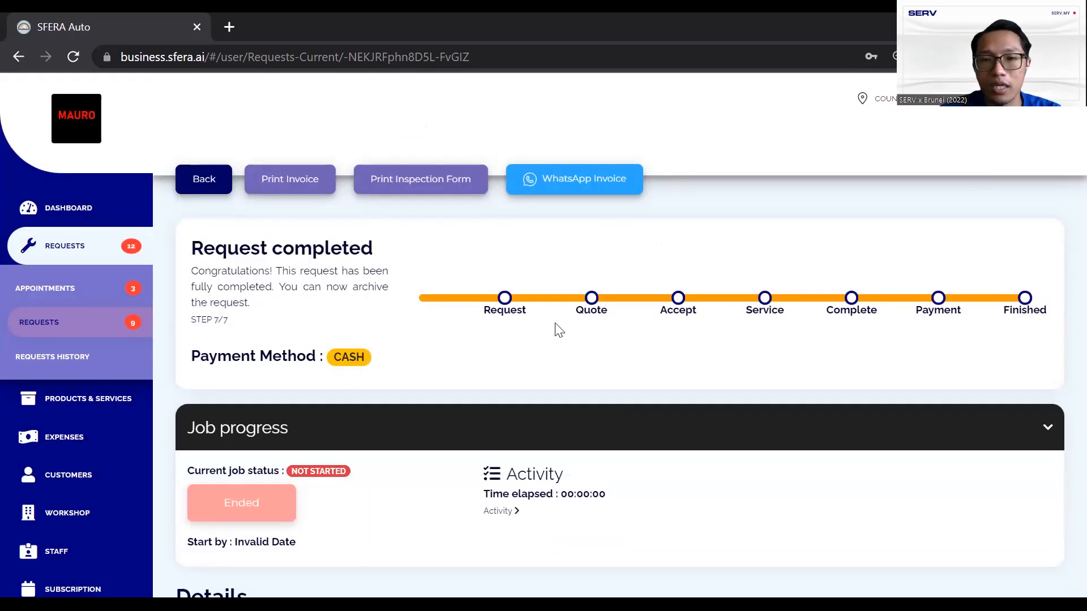
Expand the completed job's Car Health Report breakdown, then go Back to the Requests list
scroll(557, 325, "down", 3)
scroll(557, 326, "down", 5)
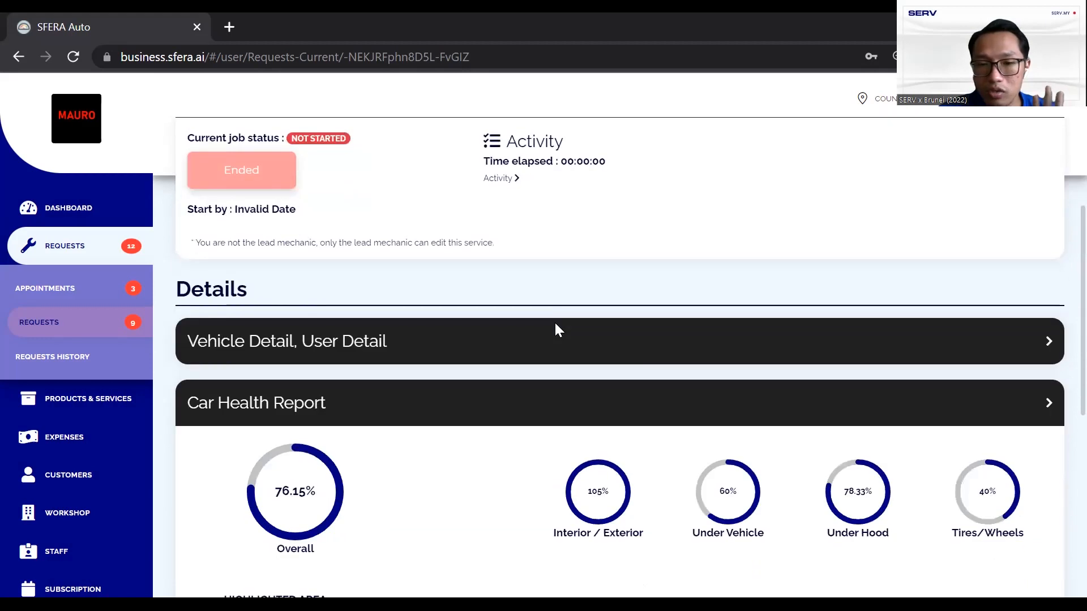
scroll(457, 308, "down", 1)
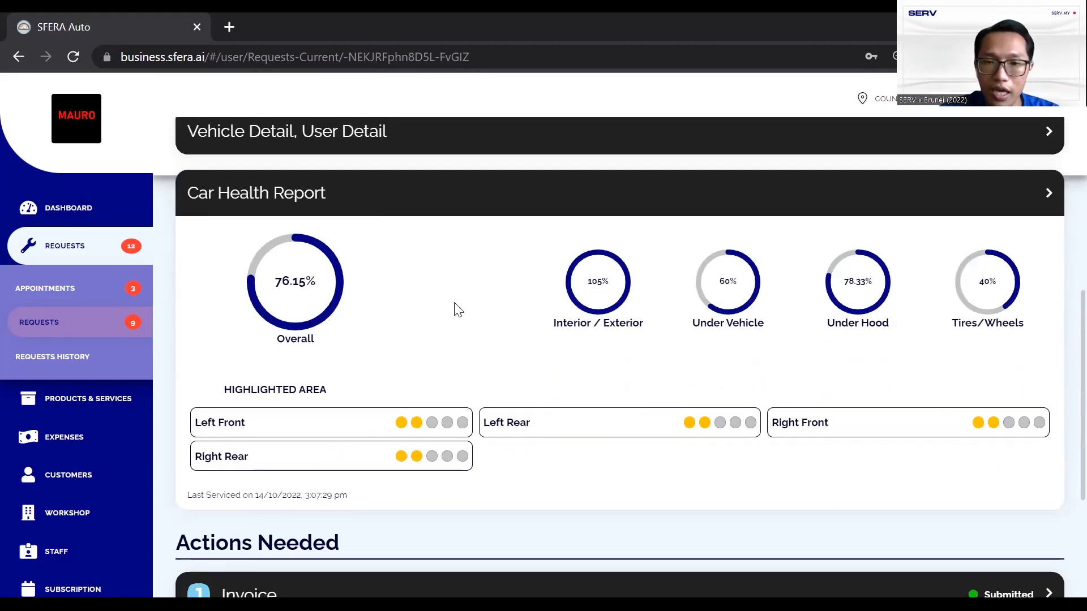
left_click(453, 184)
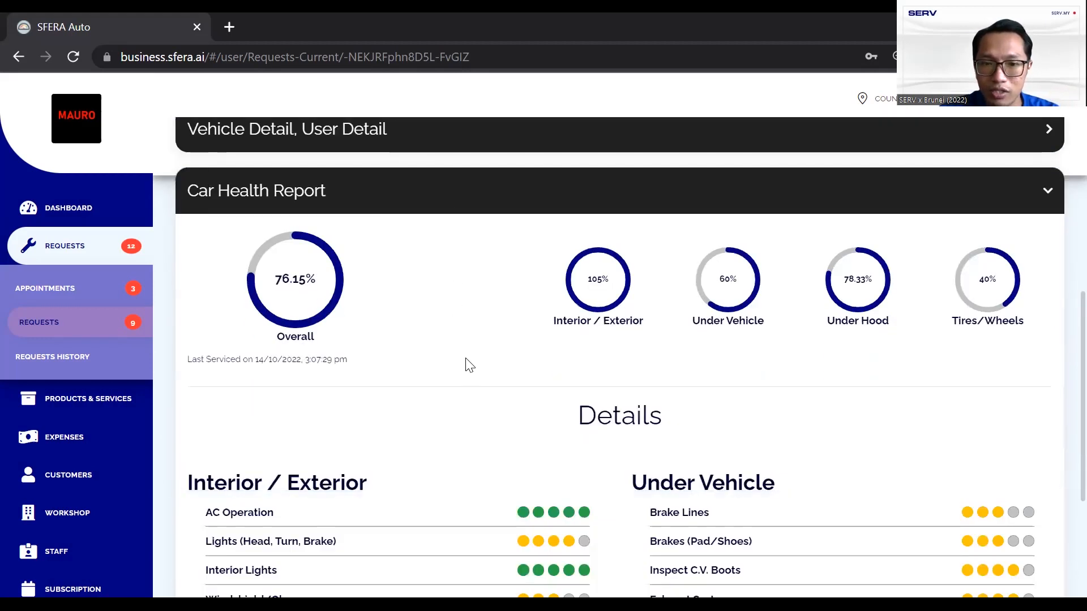
scroll(466, 362, "down", 7)
scroll(447, 317, "up", 8)
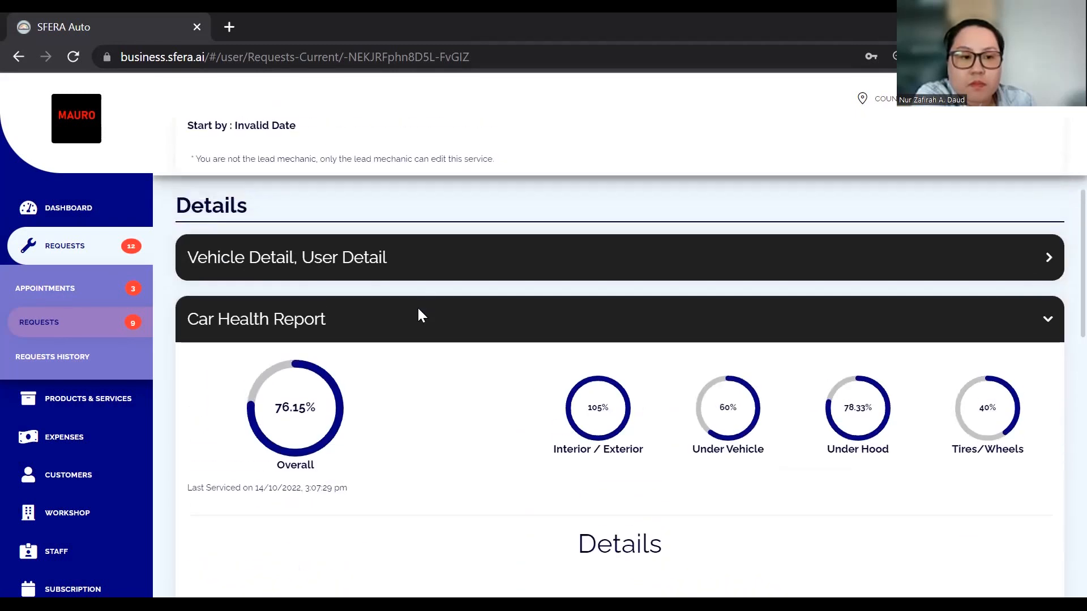
scroll(417, 313, "up", 7)
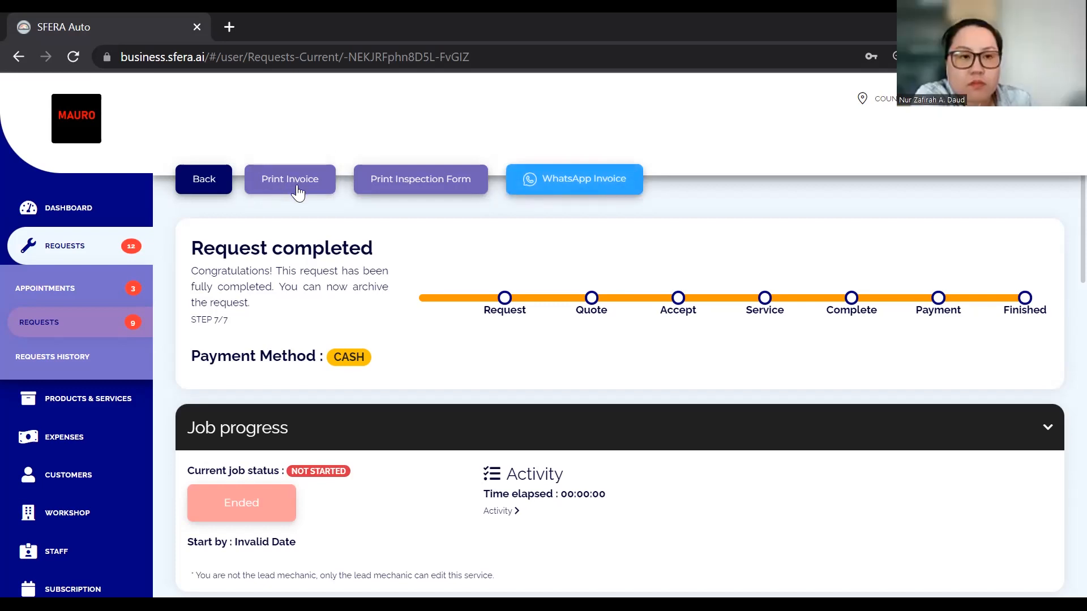
left_click(211, 185)
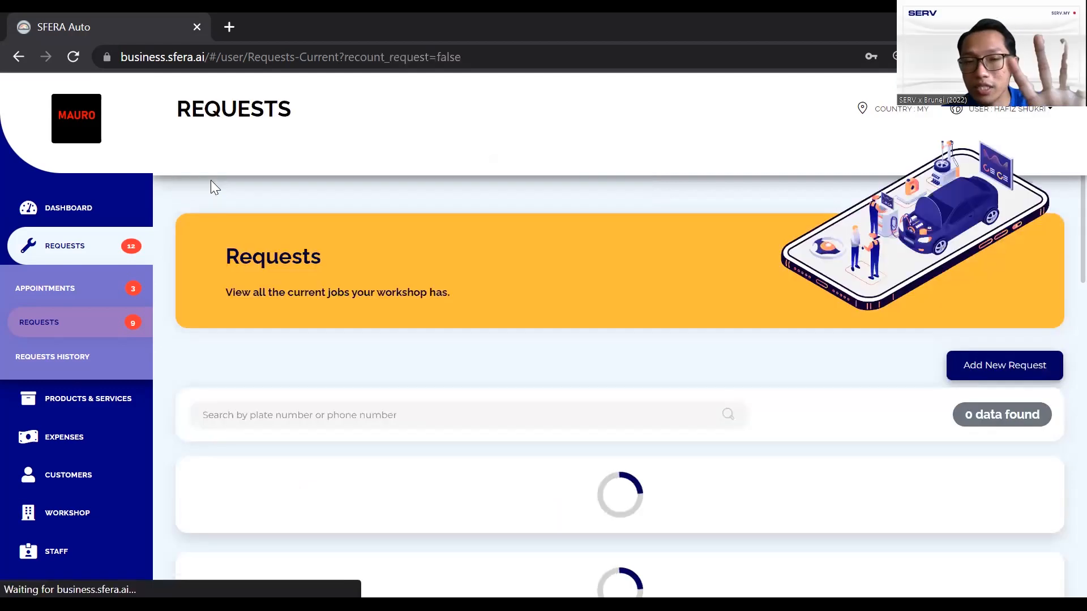
Collapse the REQUESTS menu and expand CUSTOMERS to show Customers List and Customers Analytics
scroll(370, 257, "down", 4)
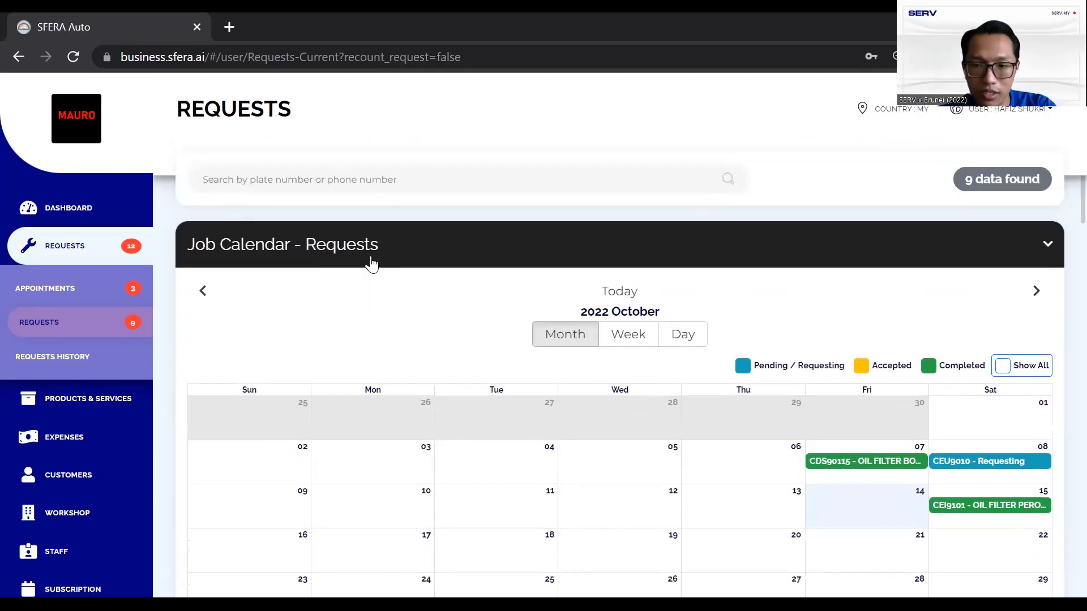
scroll(372, 263, "down", 1)
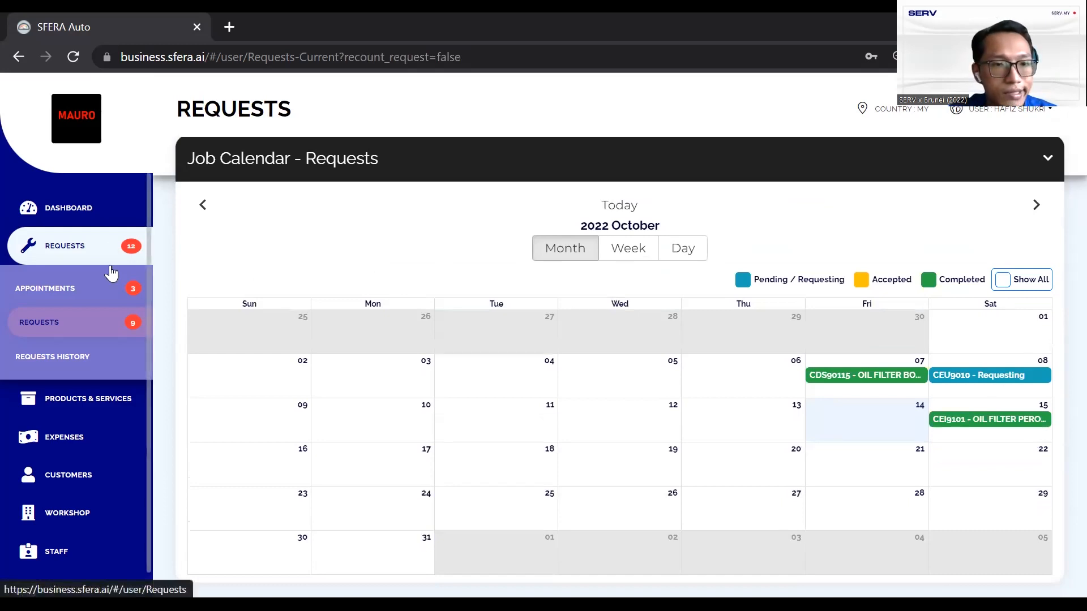
left_click(90, 255)
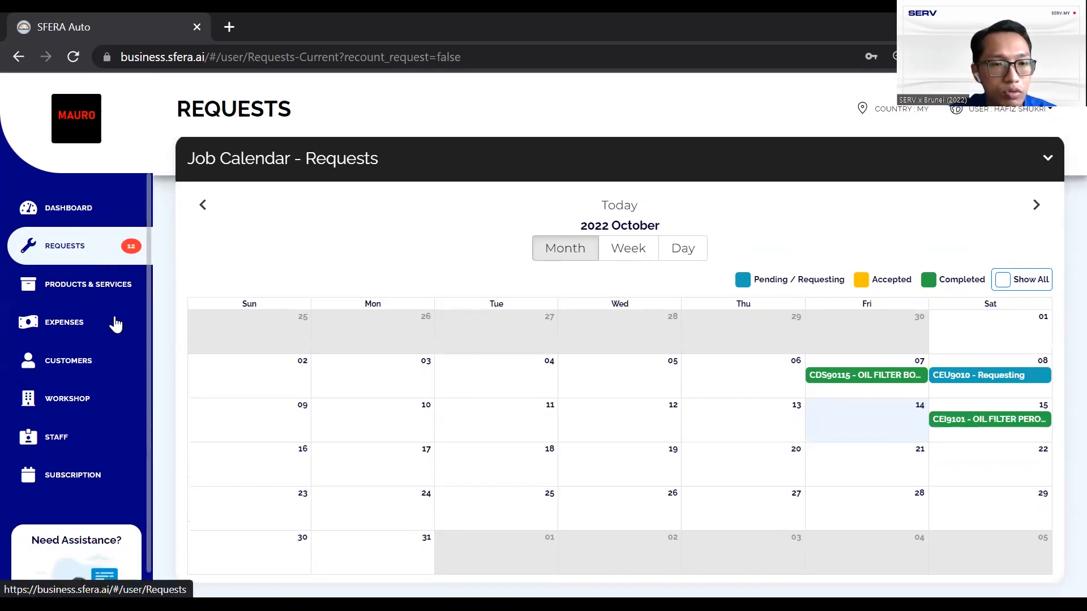
left_click(89, 358)
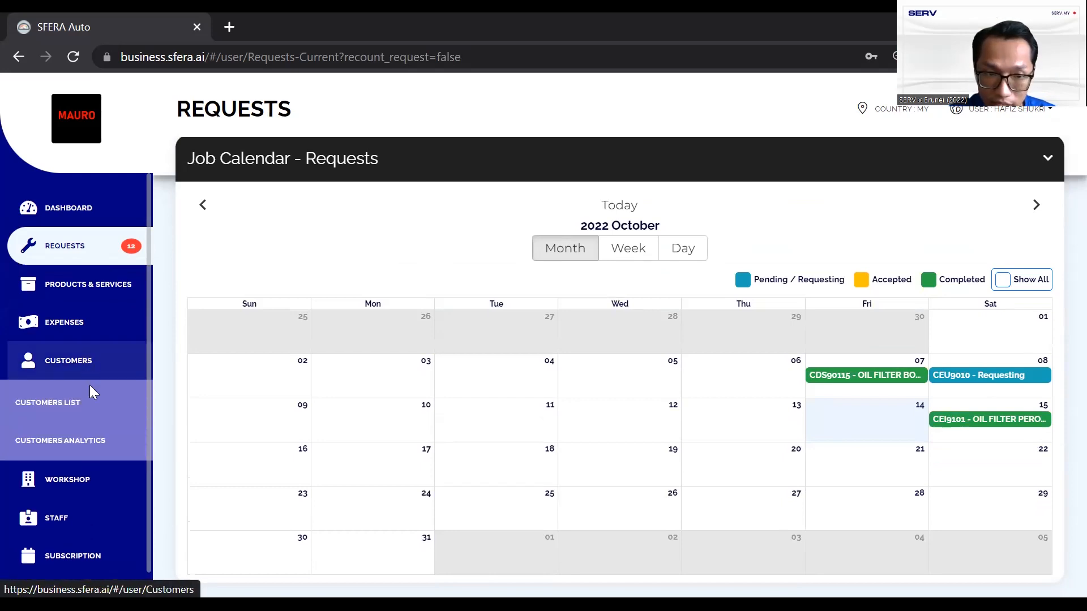
Open the Customers List and toggle the Incoming sort between oldest-first and newest-first
left_click(90, 407)
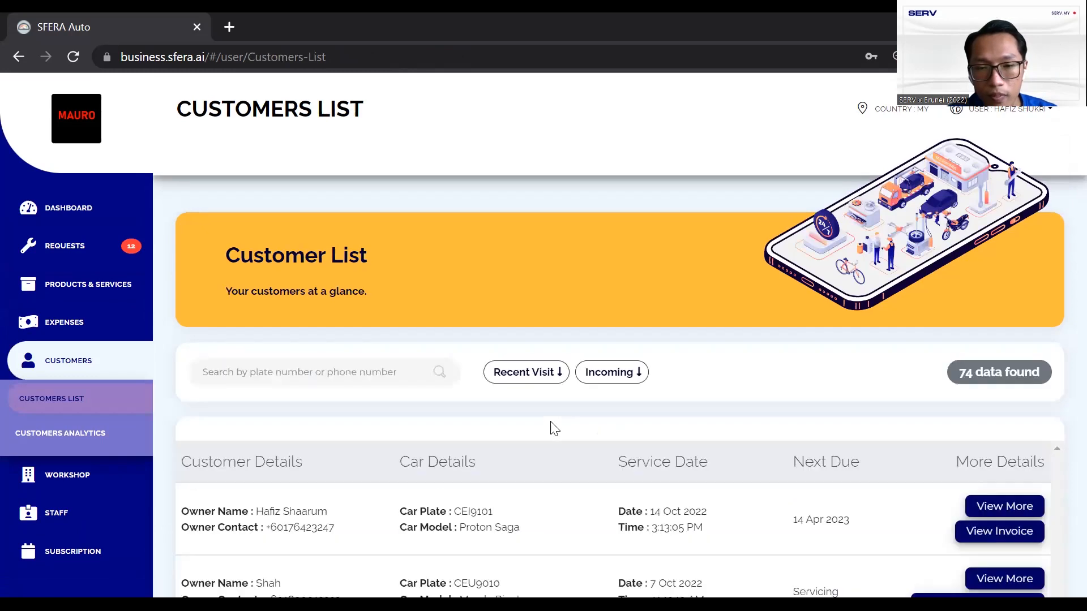
scroll(553, 430, "down", 3)
scroll(583, 439, "down", 1)
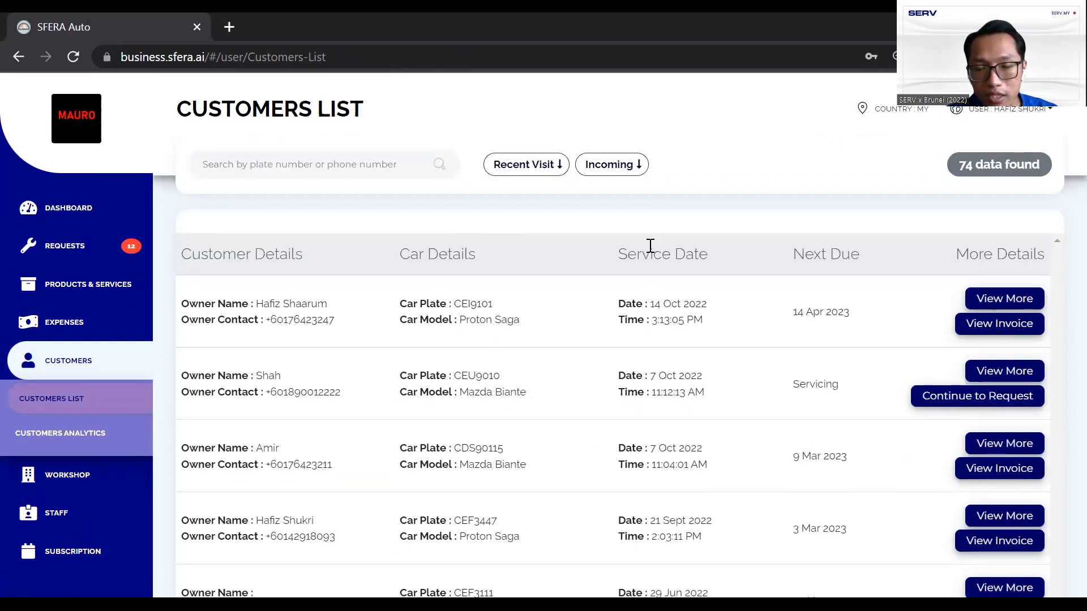
left_click(616, 165)
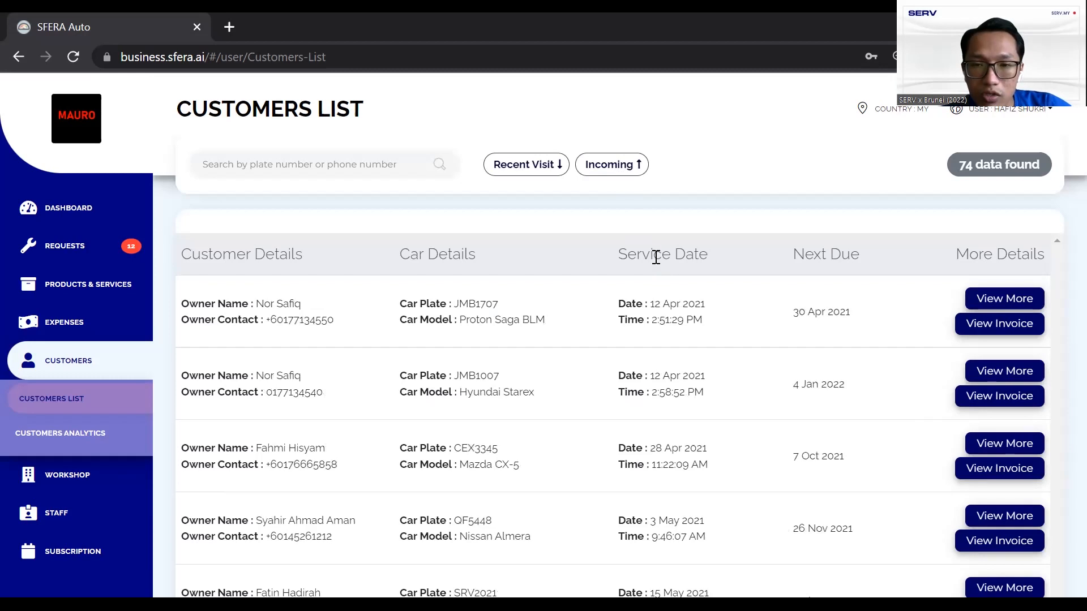
left_click(621, 166)
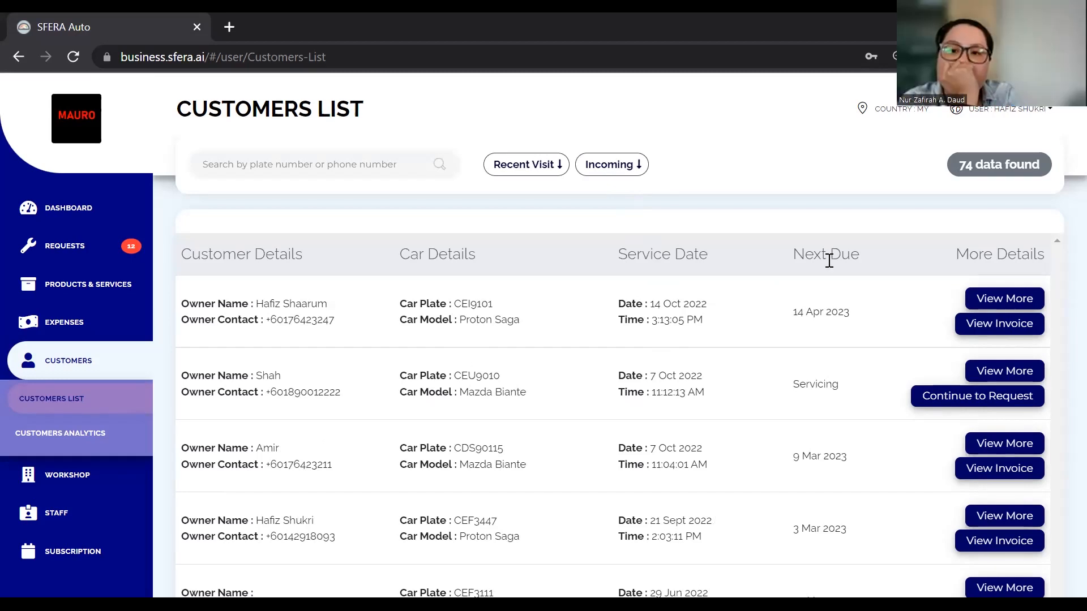
left_click(608, 170)
left_click(608, 171)
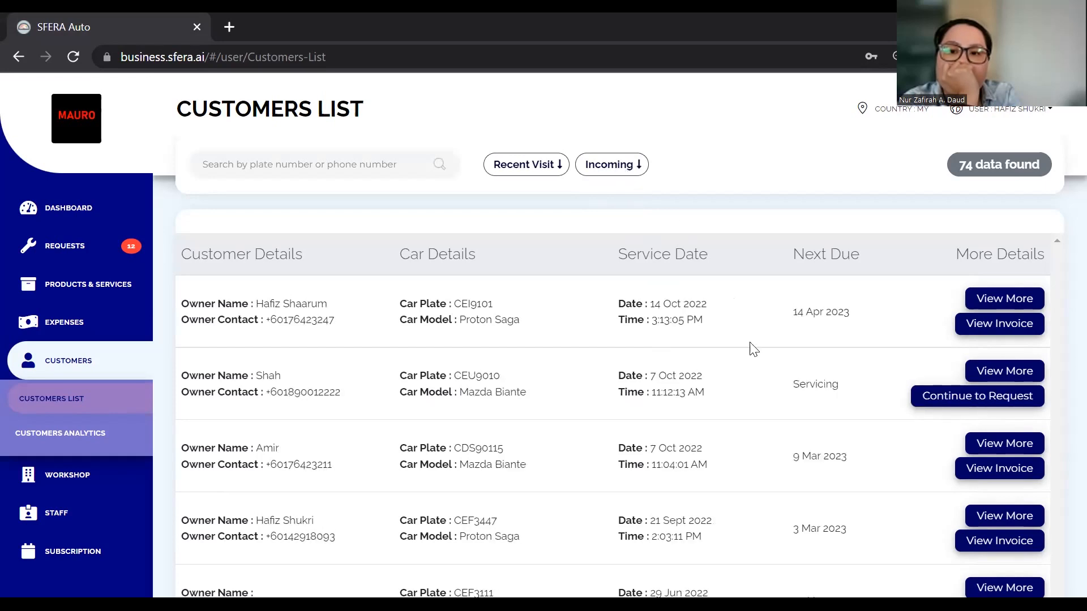
Highlight the Next Due and Service Date headings, then view the first customer's service history
scroll(752, 348, "down", 1)
left_click_drag(791, 206, 855, 207)
left_click_drag(612, 209, 702, 213)
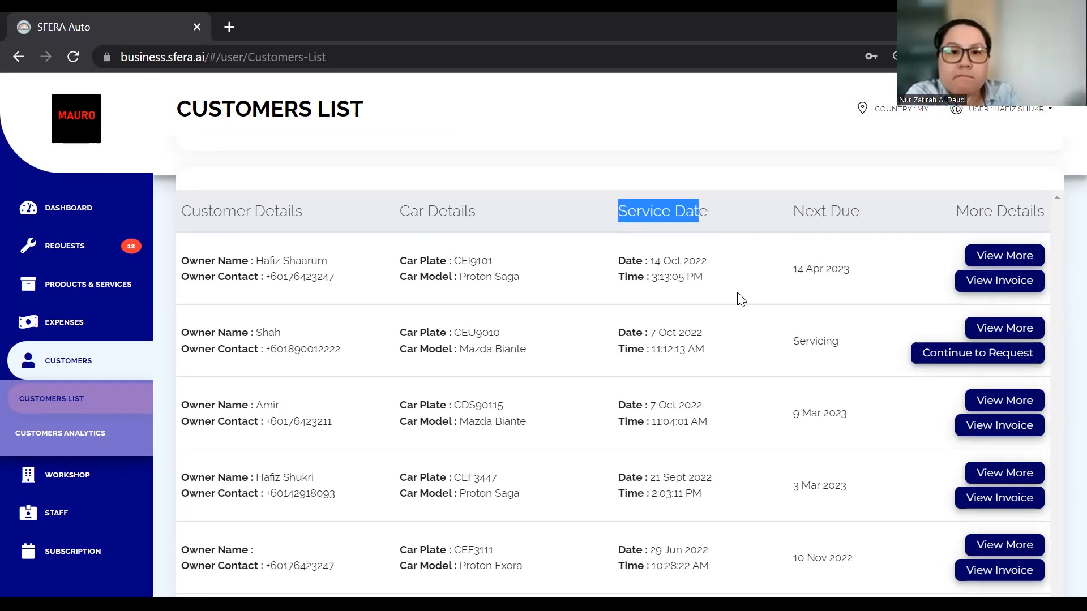
left_click(1006, 258)
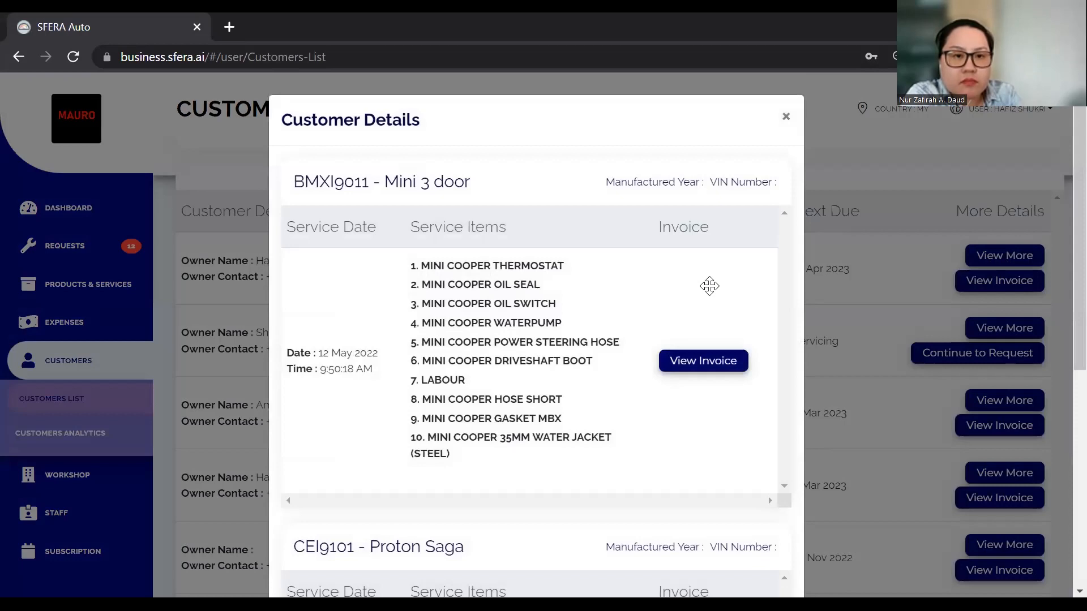
Scroll through the BMXI9011 Mini 3 door service history and close the Customer Details window
scroll(617, 351, "down", 7)
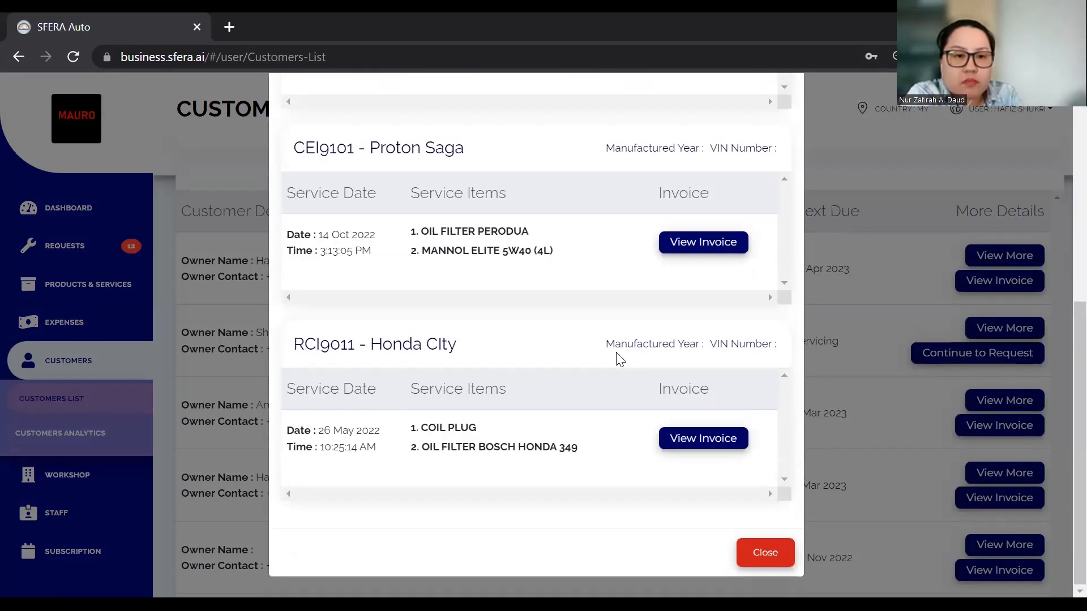
scroll(619, 359, "up", 4)
scroll(617, 354, "down", 4)
scroll(617, 353, "up", 8)
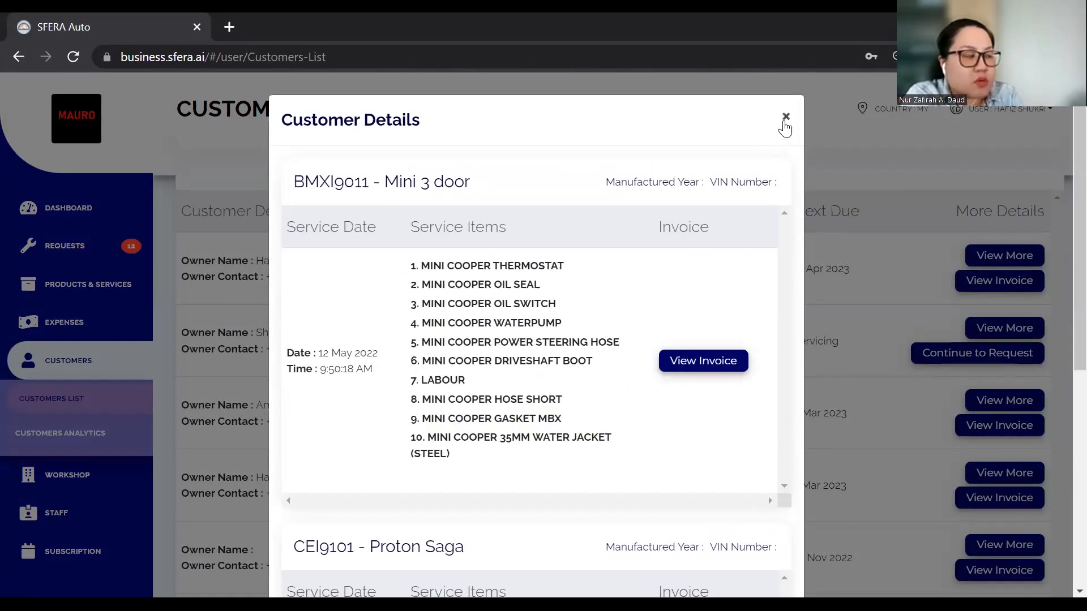
left_click(783, 114)
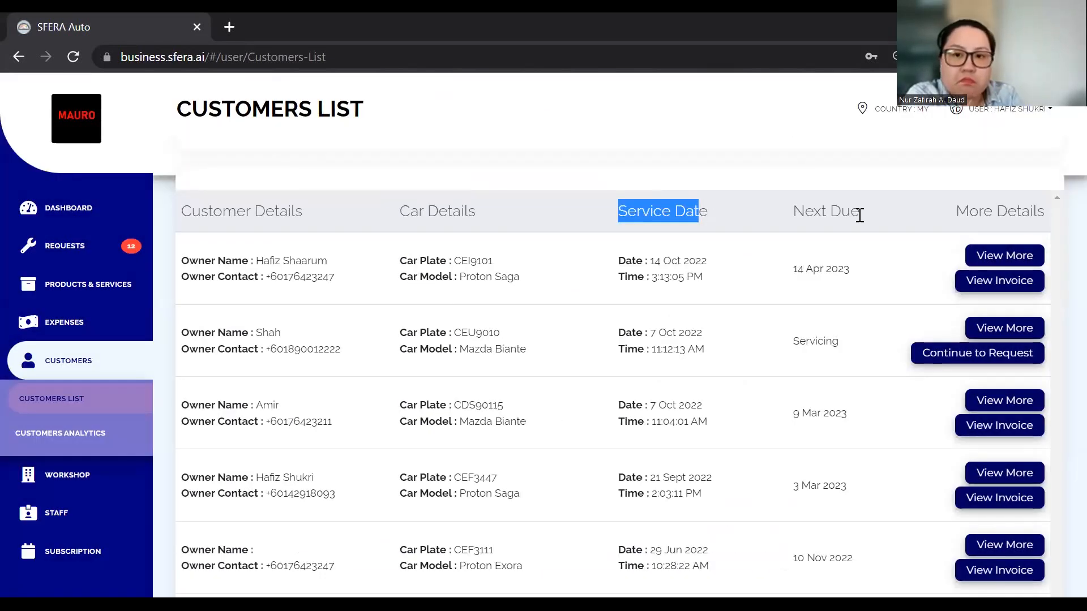
Open and review the RM 254.00 Proton Saga service invoice, then close it
left_click(982, 282)
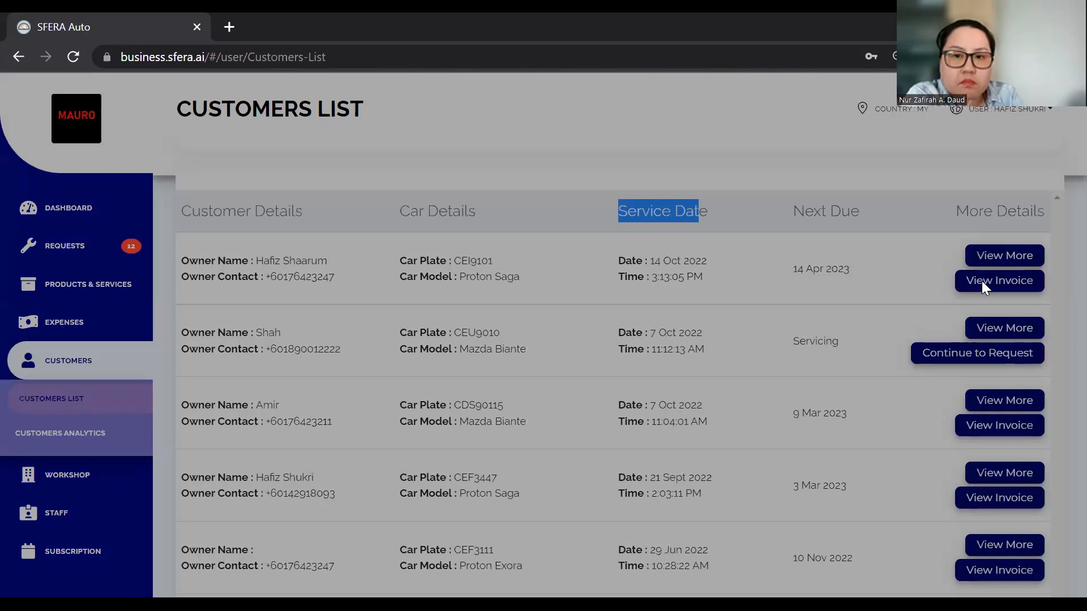
scroll(507, 327, "down", 3)
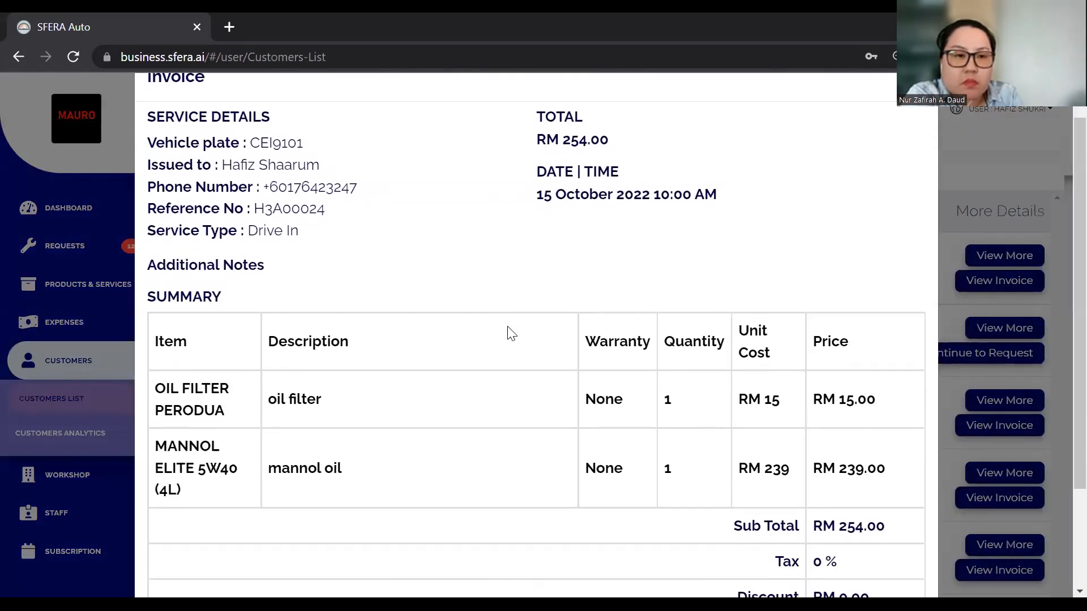
scroll(507, 329, "down", 3)
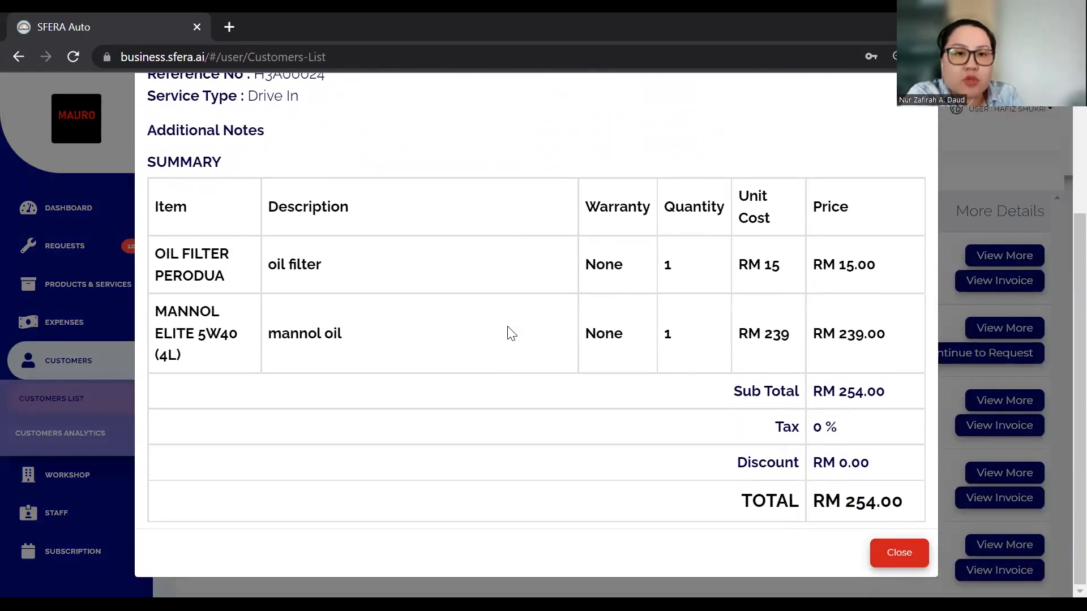
scroll(508, 330, "up", 5)
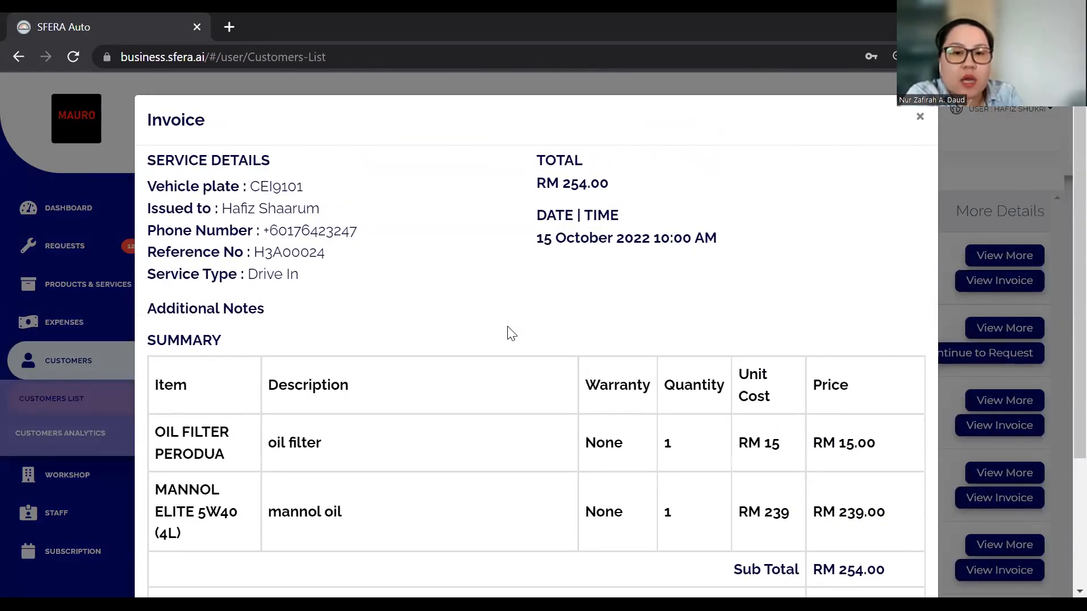
left_click(918, 122)
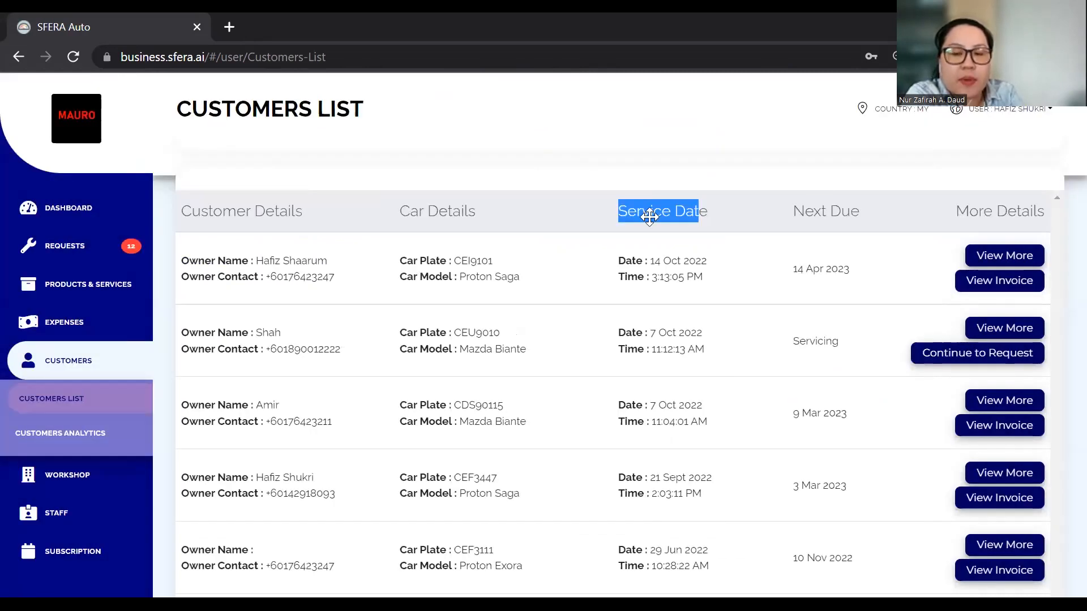
Scroll the customer list and go to the Customers Analytics page
scroll(746, 286, "down", 1)
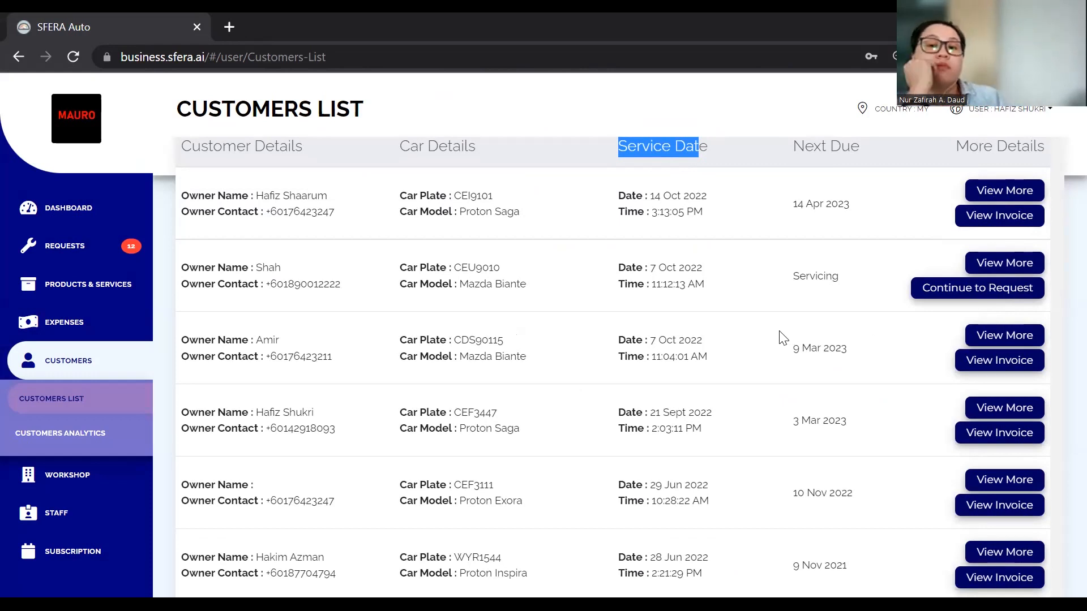
scroll(756, 334, "down", 2)
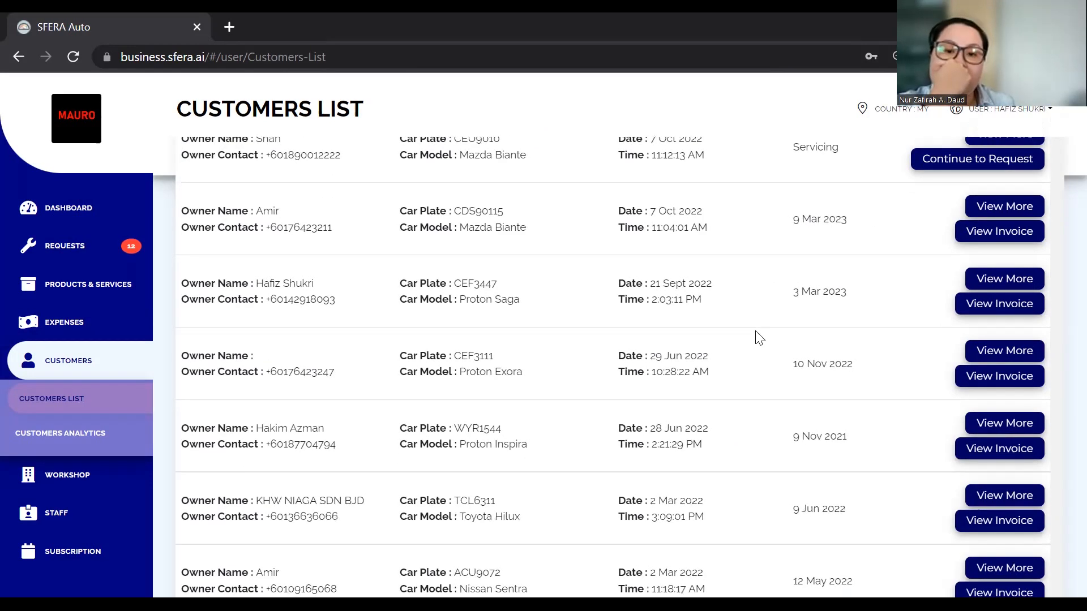
left_click(82, 439)
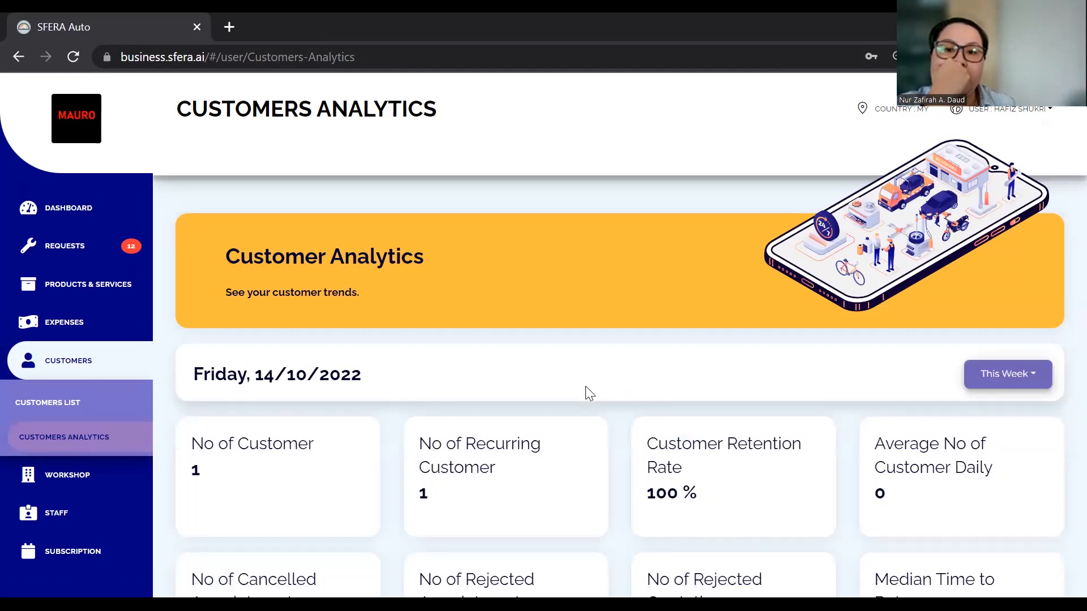
Set Customers Analytics to This Year and review the cards: 14 customers, 4 recurring, 29% retention
scroll(585, 386, "down", 1)
left_click(1006, 352)
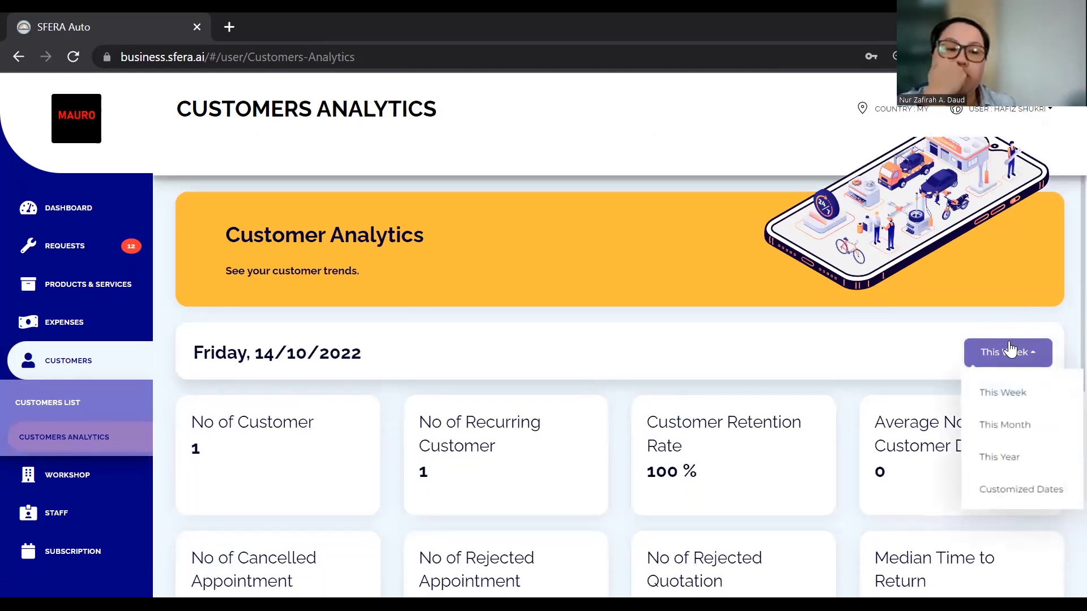
left_click(1007, 458)
scroll(781, 439, "down", 3)
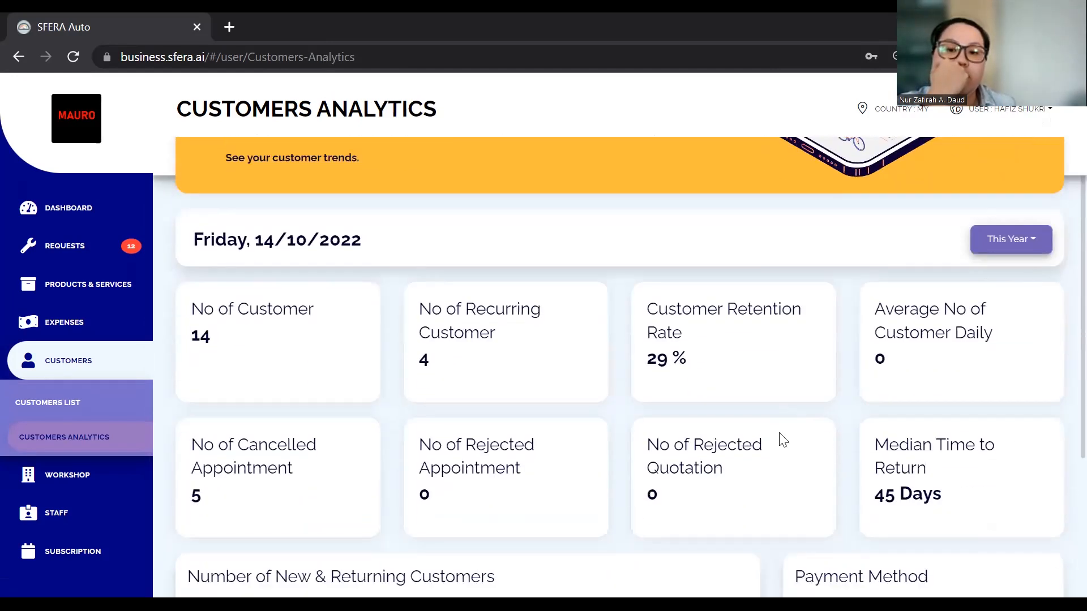
scroll(783, 439, "down", 1)
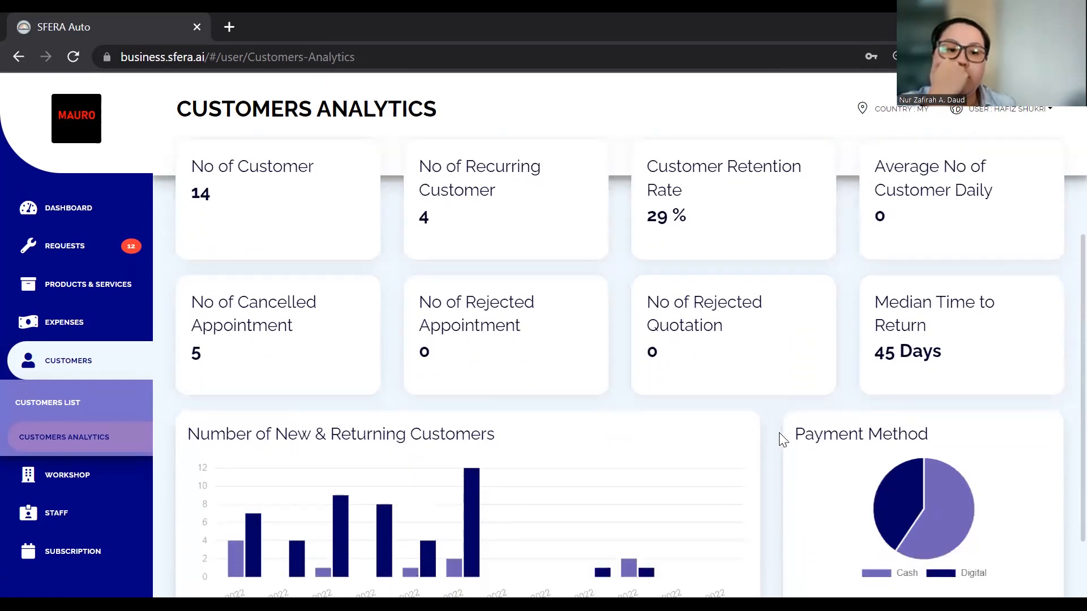
scroll(779, 439, "down", 1)
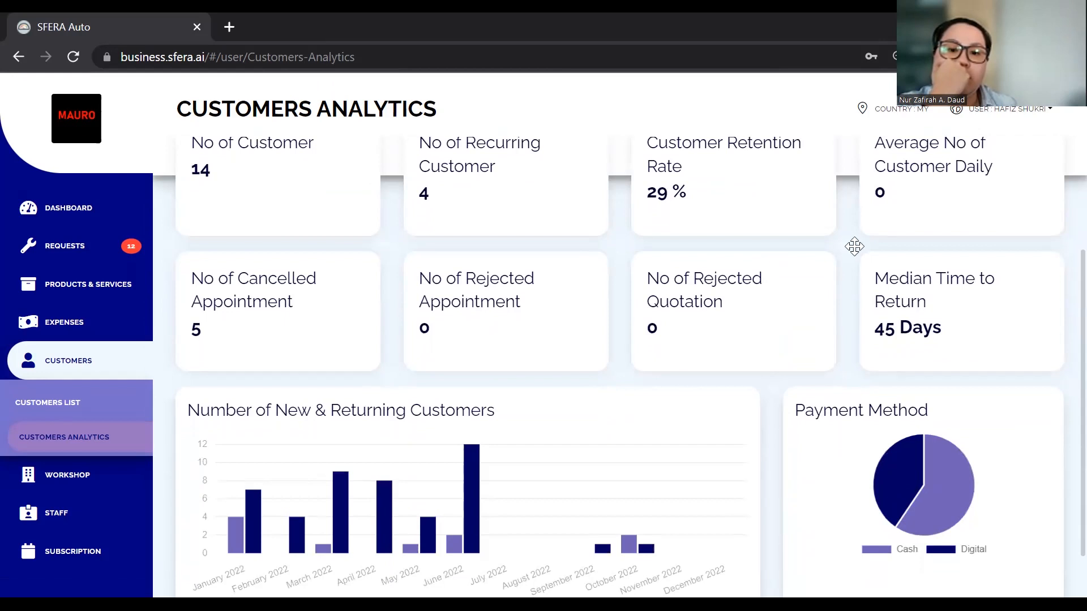
scroll(737, 257, "up", 1)
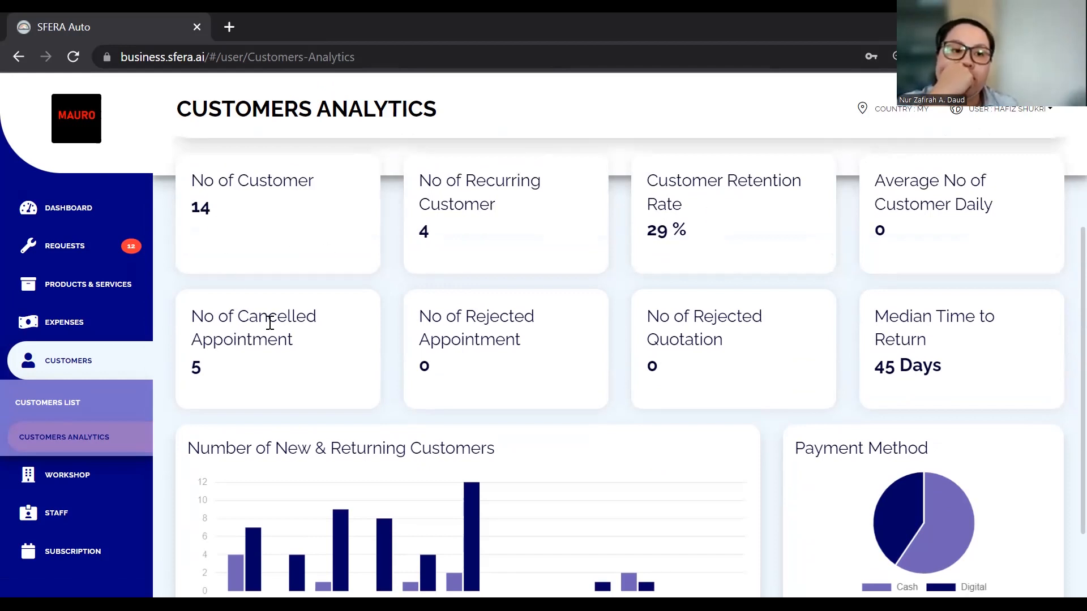
left_click(70, 362)
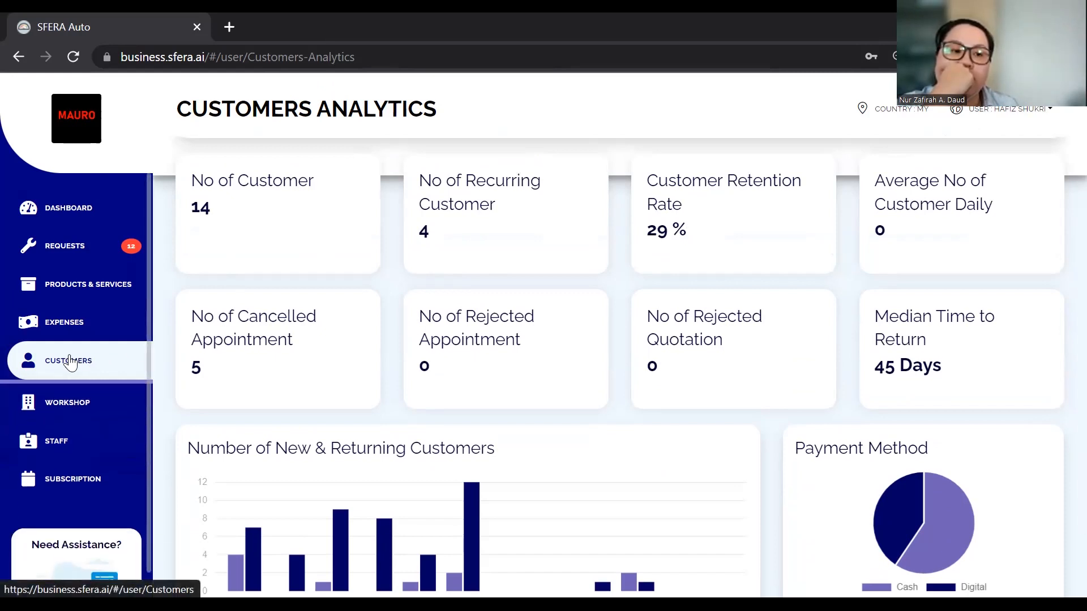
Review the Workshop Profile's details, opening hours and bank details, then go back to the Dashboard
left_click(86, 400)
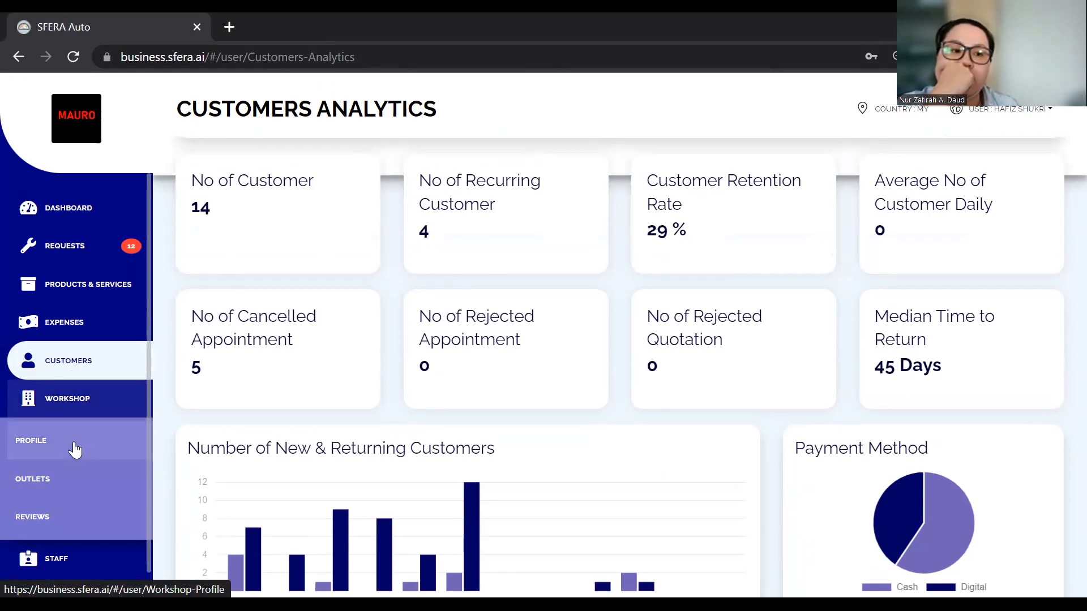
left_click(73, 442)
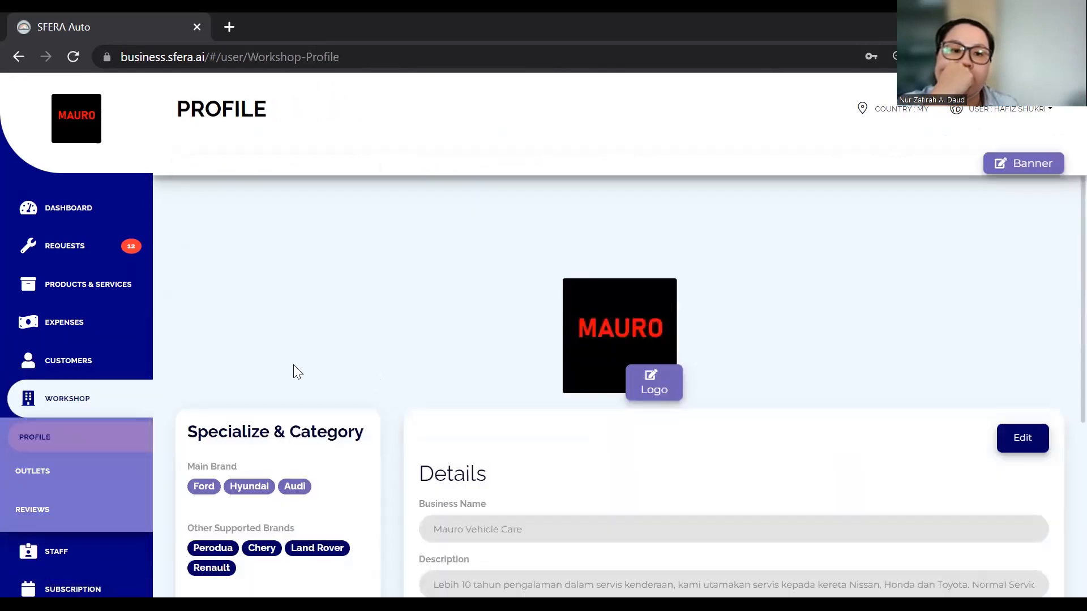
scroll(280, 368, "down", 5)
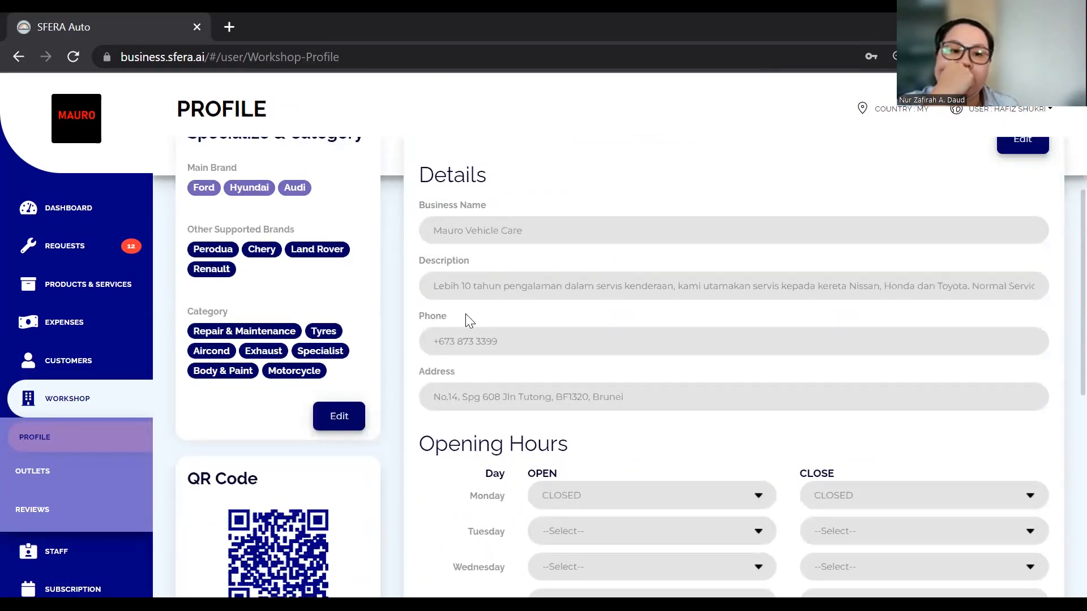
scroll(466, 315, "down", 7)
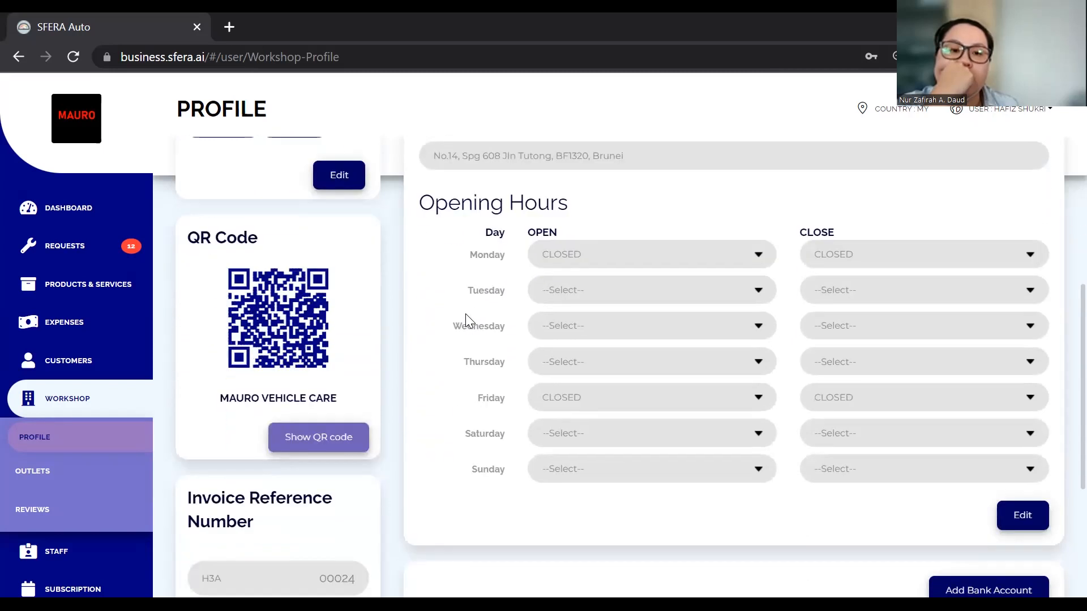
scroll(468, 321, "down", 2)
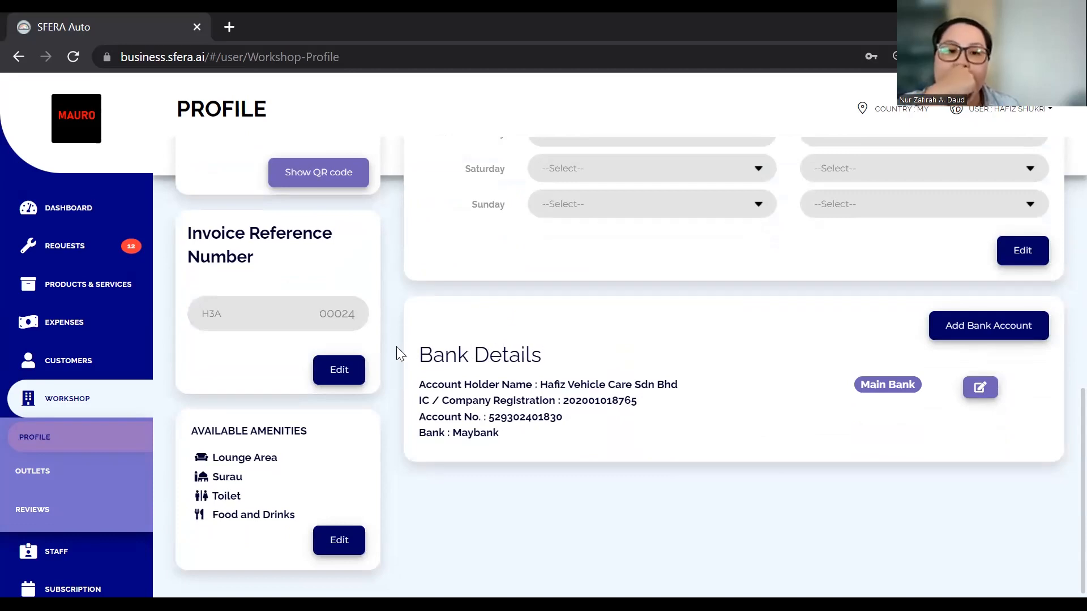
left_click(91, 404)
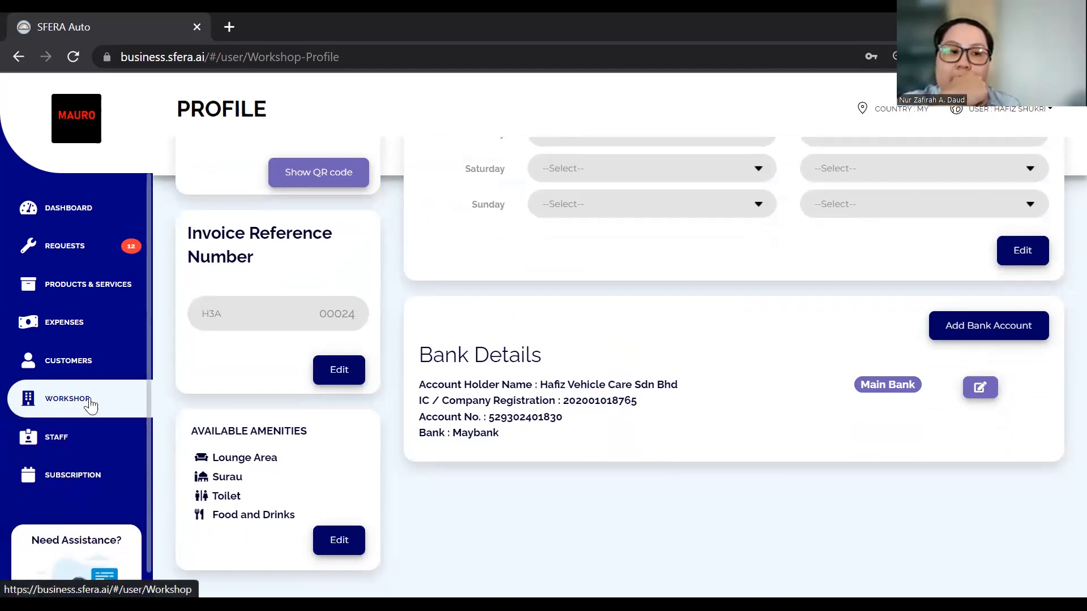
left_click(94, 218)
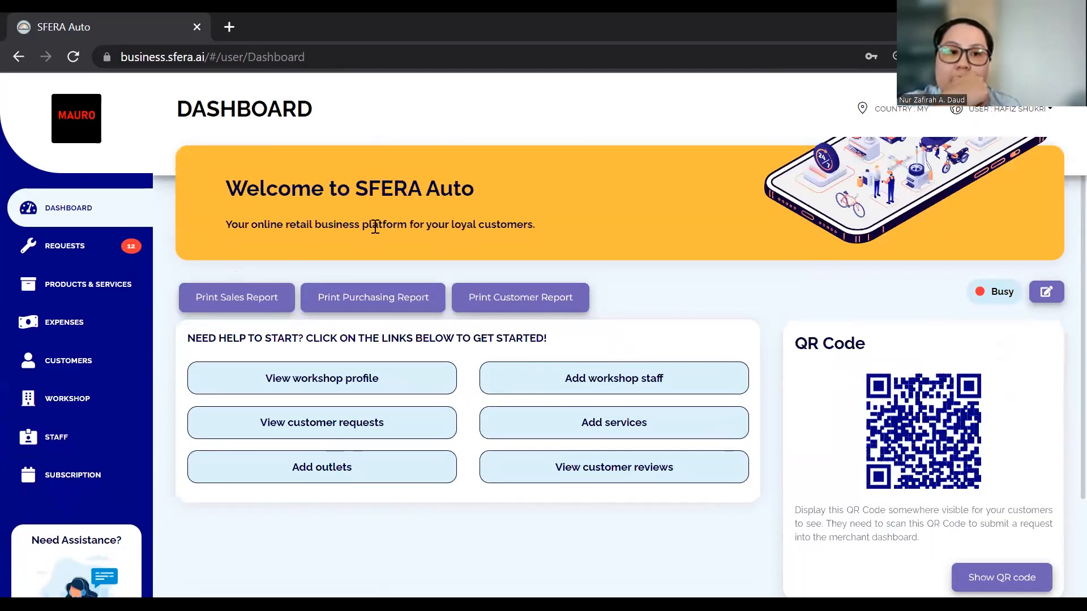
scroll(445, 226, "down", 2)
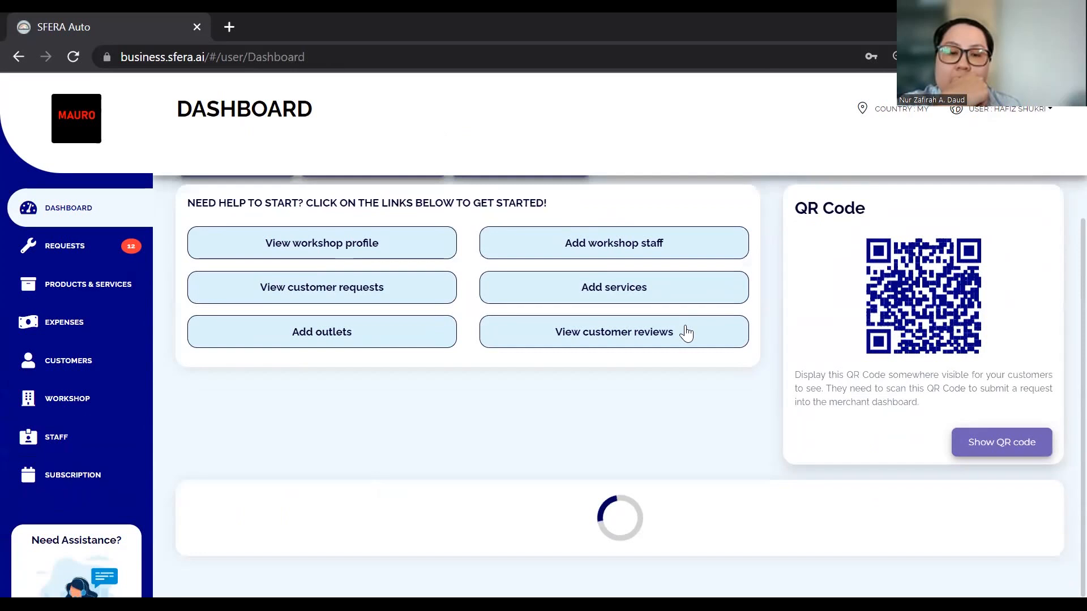
scroll(721, 383, "down", 1)
scroll(832, 400, "down", 2)
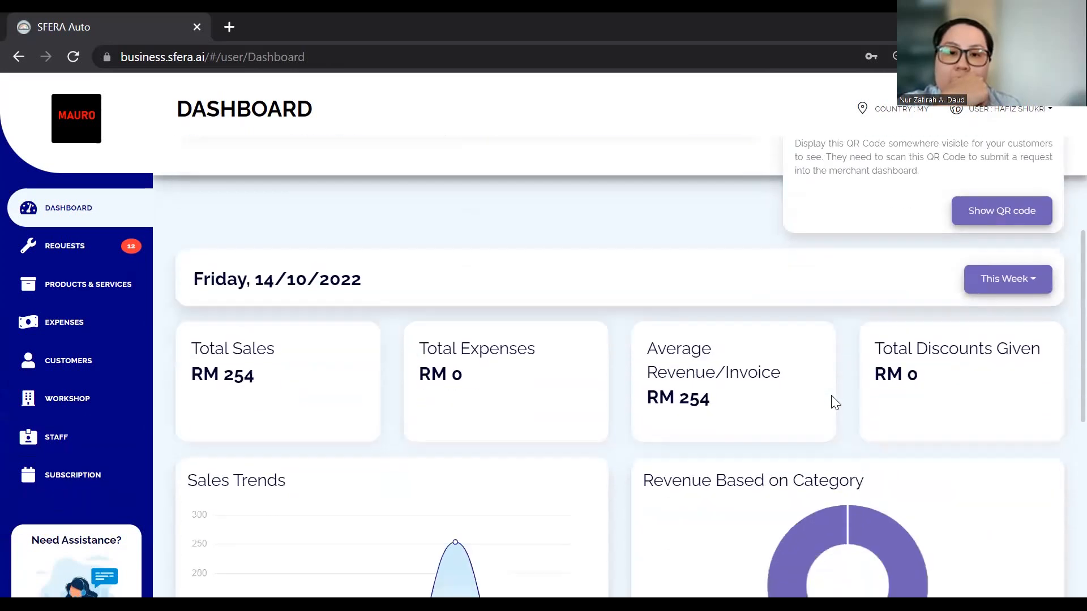
scroll(835, 402, "down", 1)
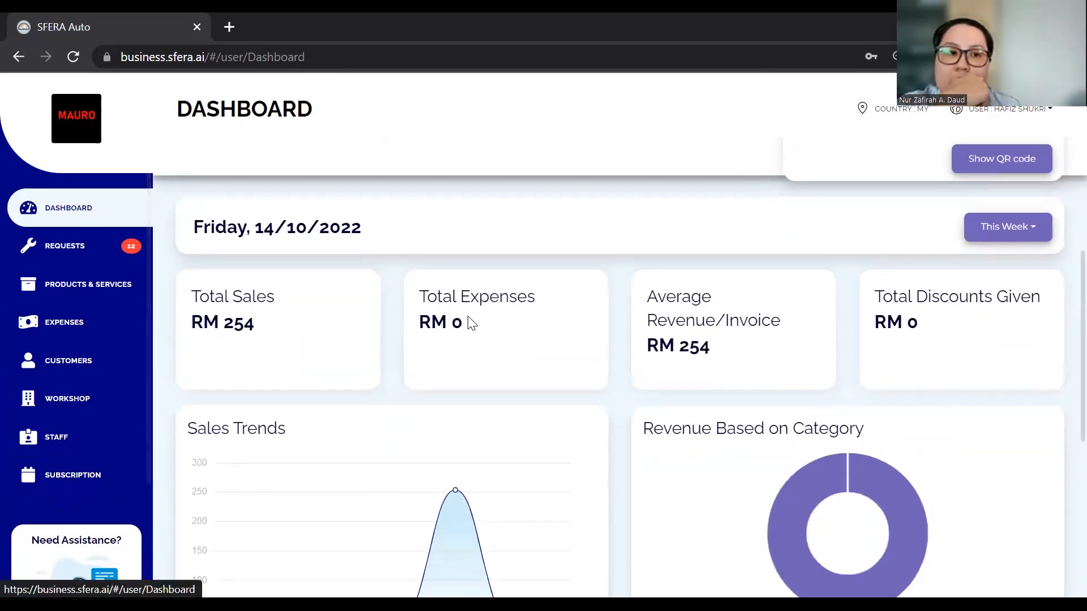
scroll(469, 321, "down", 4)
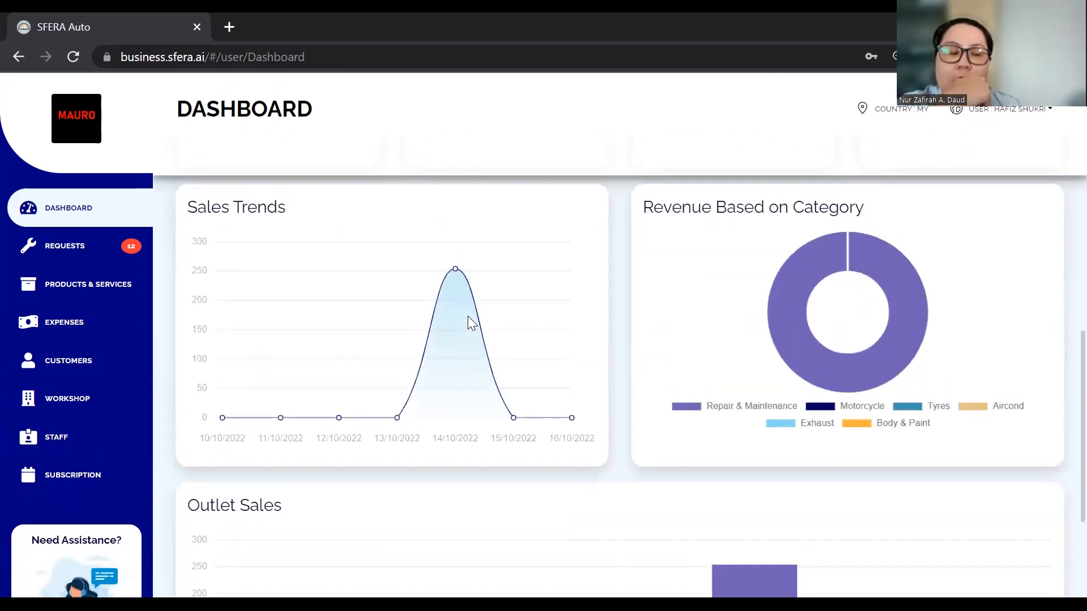
scroll(468, 322, "up", 1)
scroll(484, 309, "down", 1)
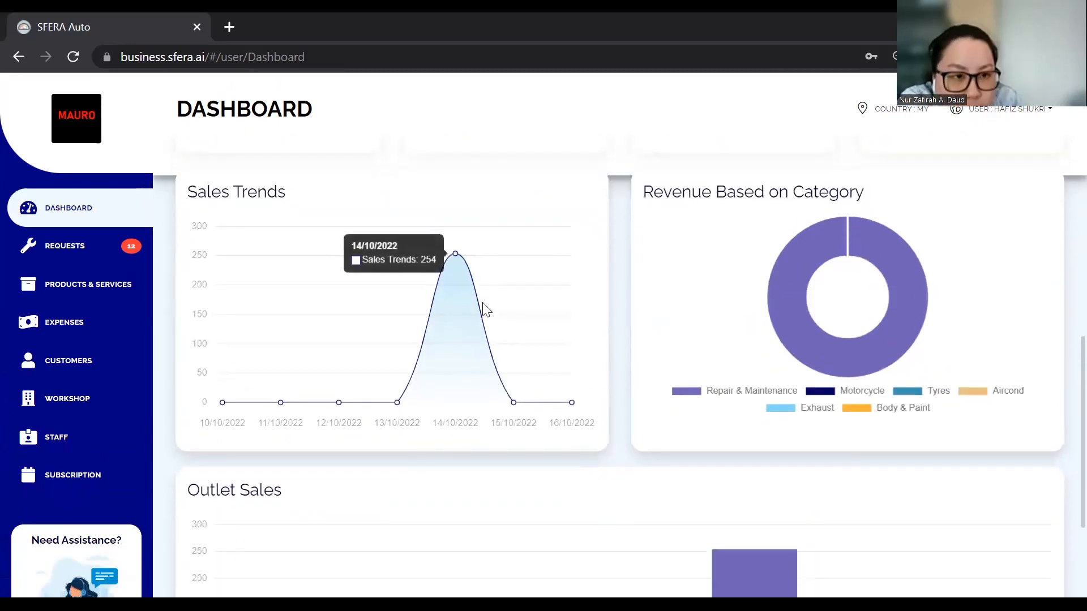
scroll(785, 204, "down", 2)
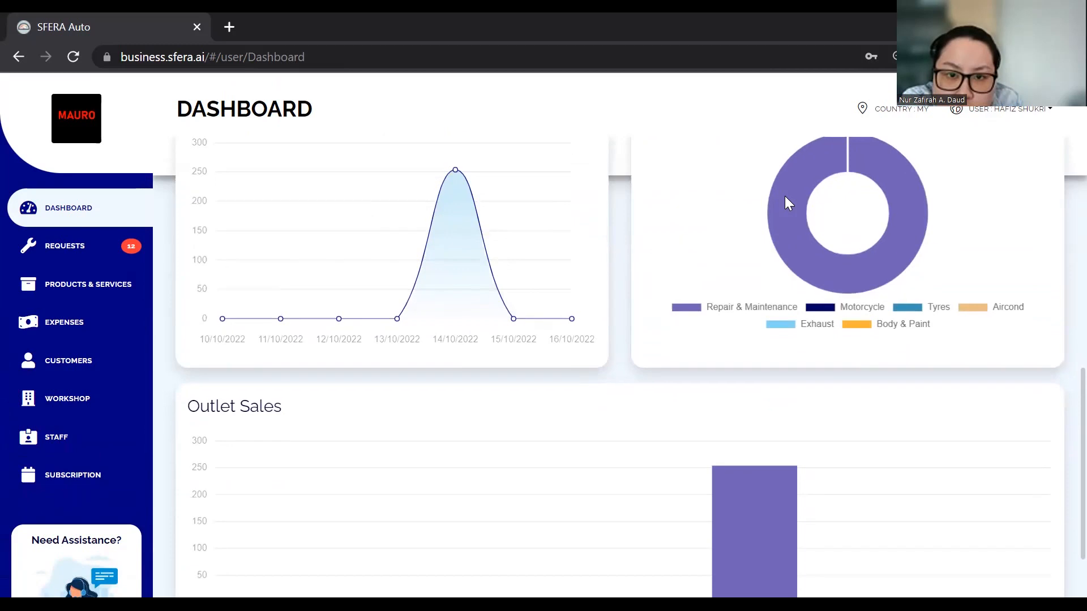
scroll(560, 365, "up", 7)
scroll(563, 367, "up", 2)
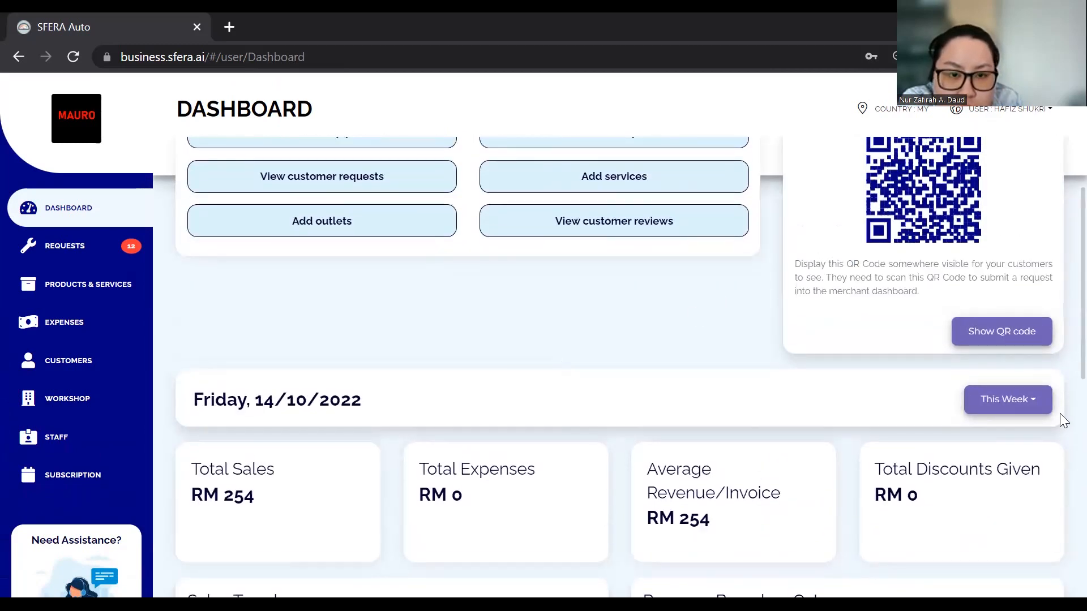
Set the dashboard to This Year and review totals: RM 23542.6 sales, RM 2054 expenses
left_click(1006, 401)
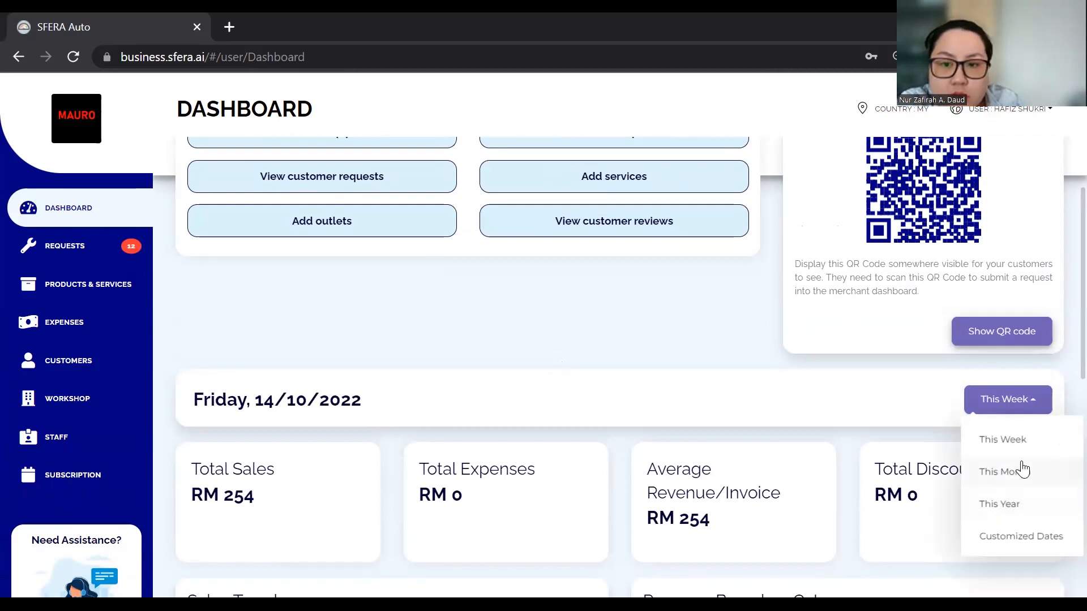
left_click(1027, 505)
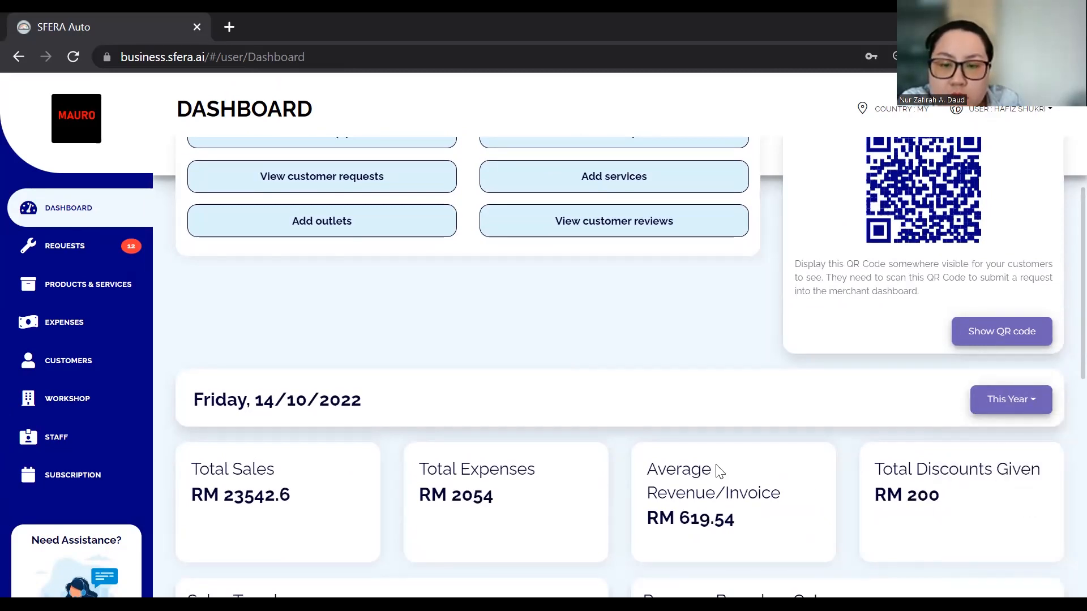
scroll(719, 471, "down", 2)
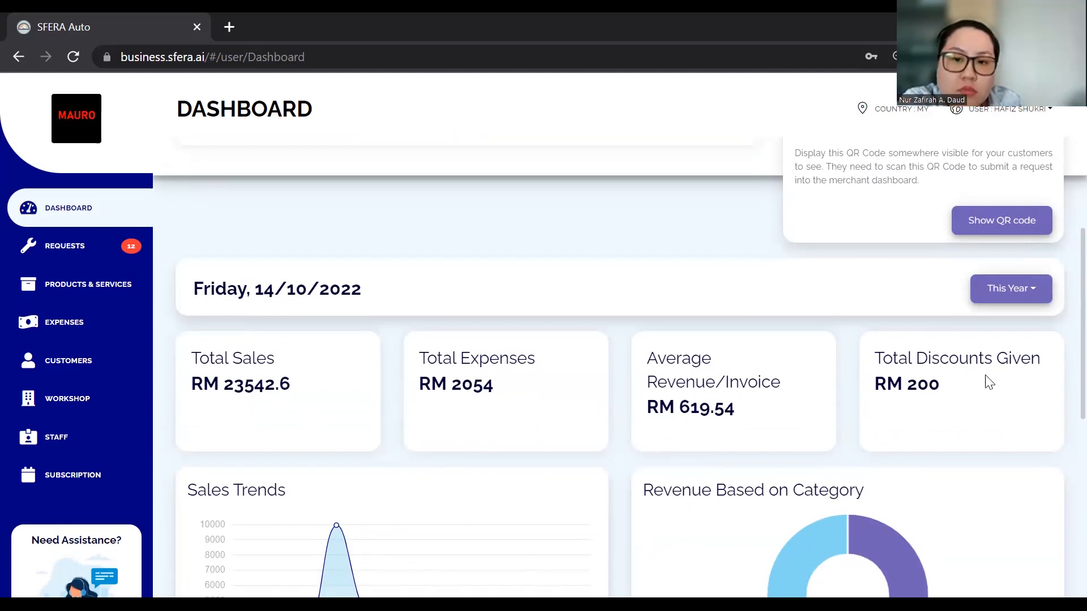
scroll(717, 354, "down", 5)
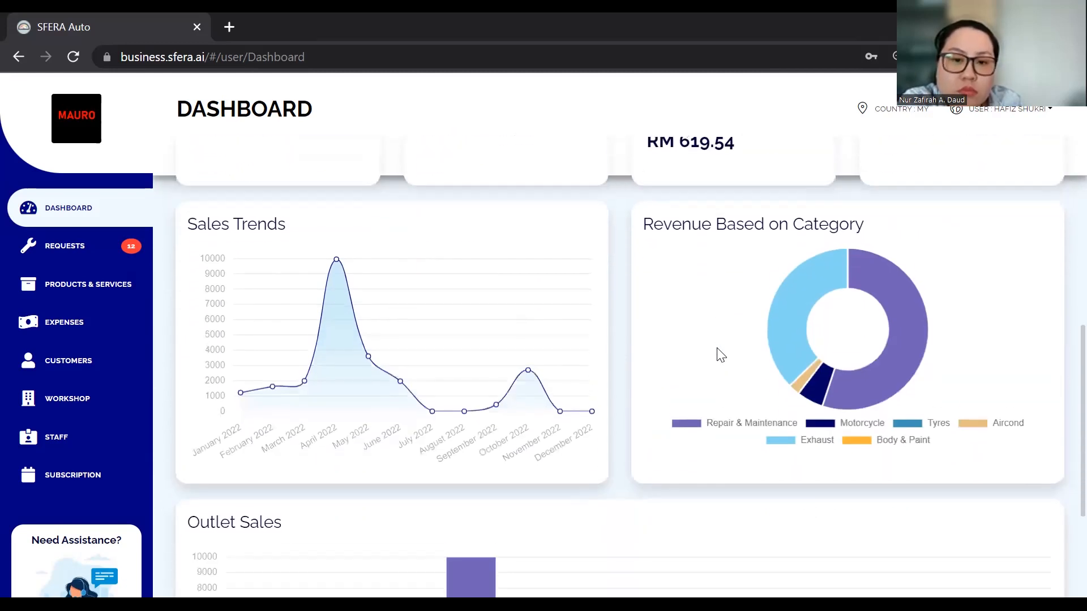
scroll(717, 355, "down", 4)
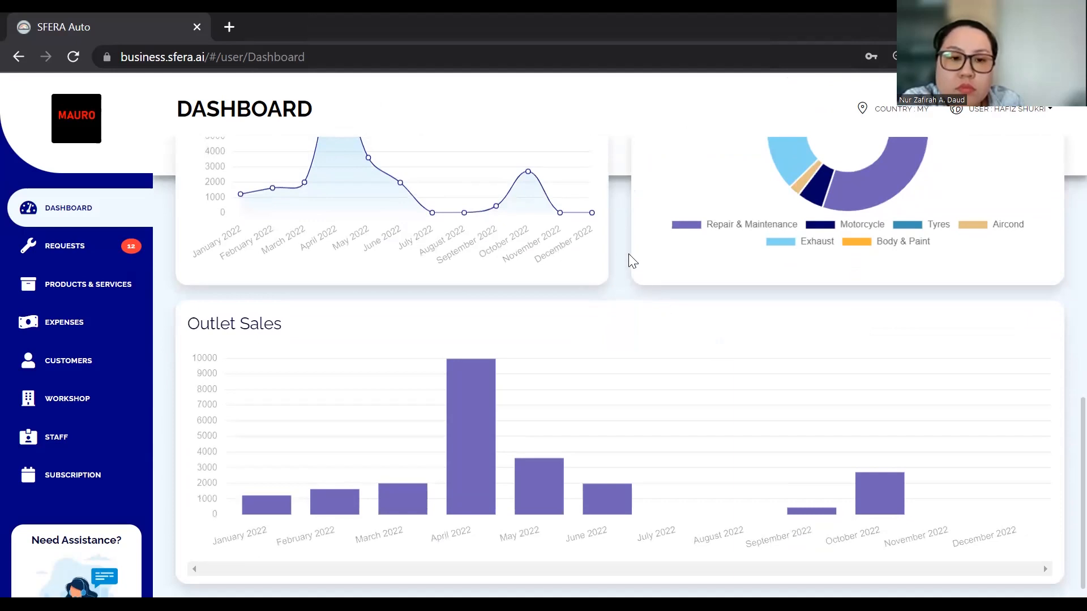
scroll(613, 231, "up", 10)
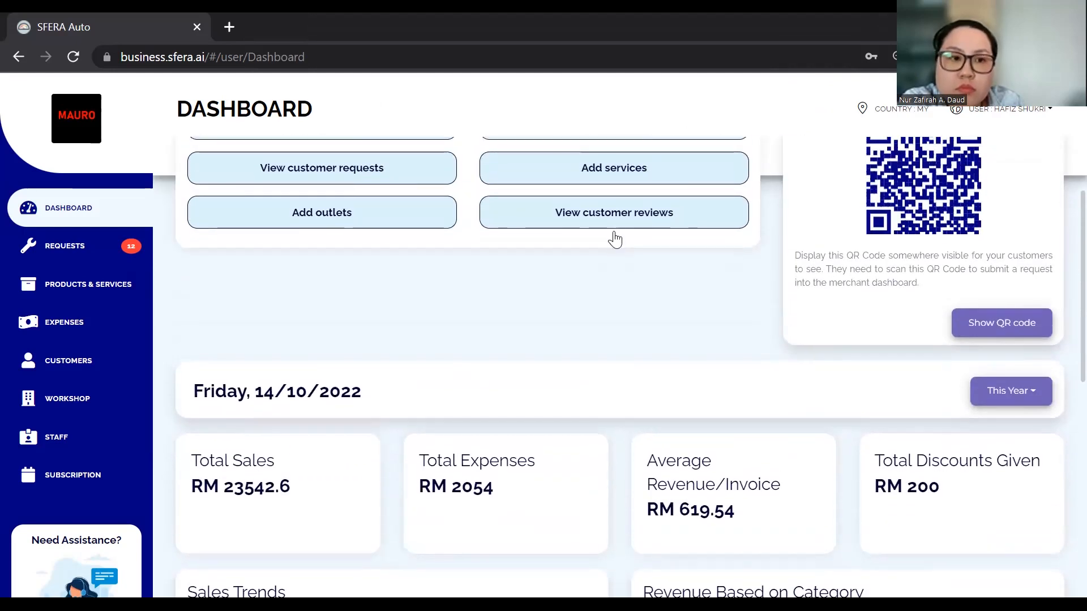
scroll(615, 237, "up", 6)
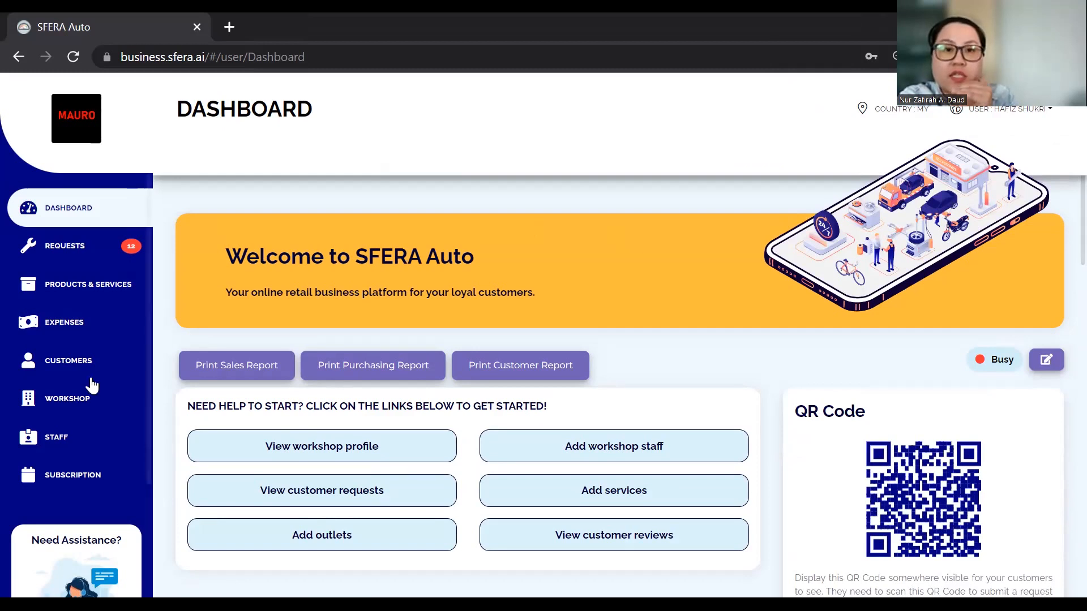
Open Staff > Access Management and scroll through the listing of 15 staff members
mouse_move(52, 442)
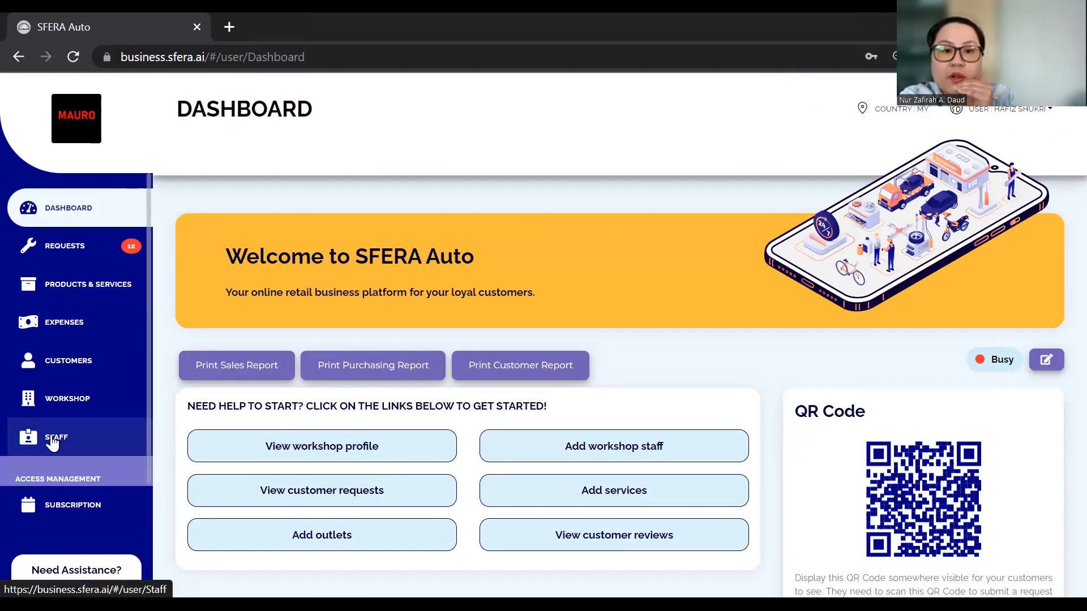
left_click(83, 482)
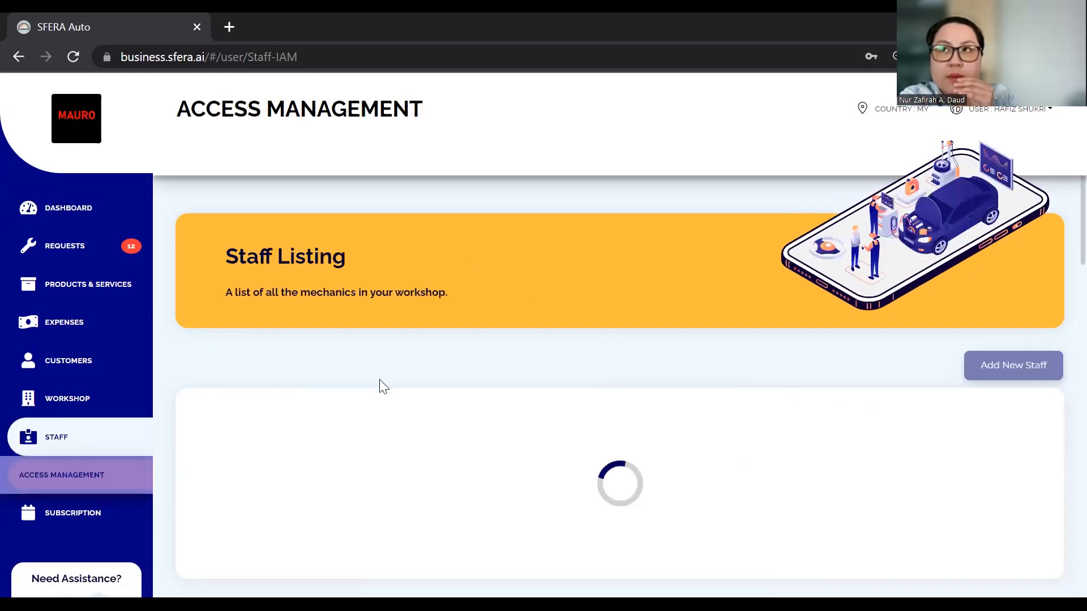
scroll(381, 380, "down", 1)
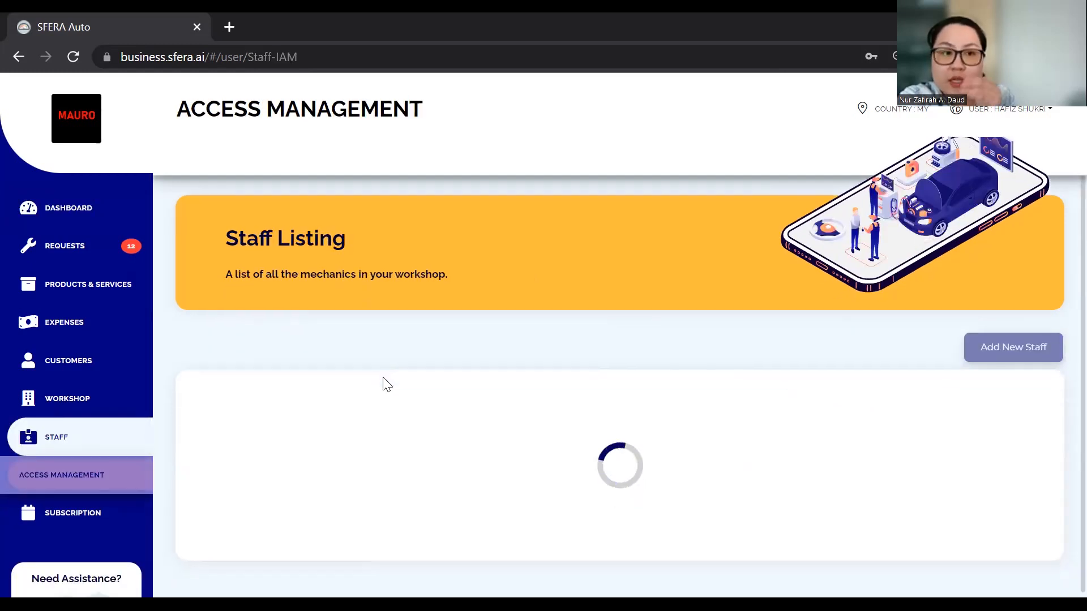
scroll(374, 397, "down", 2)
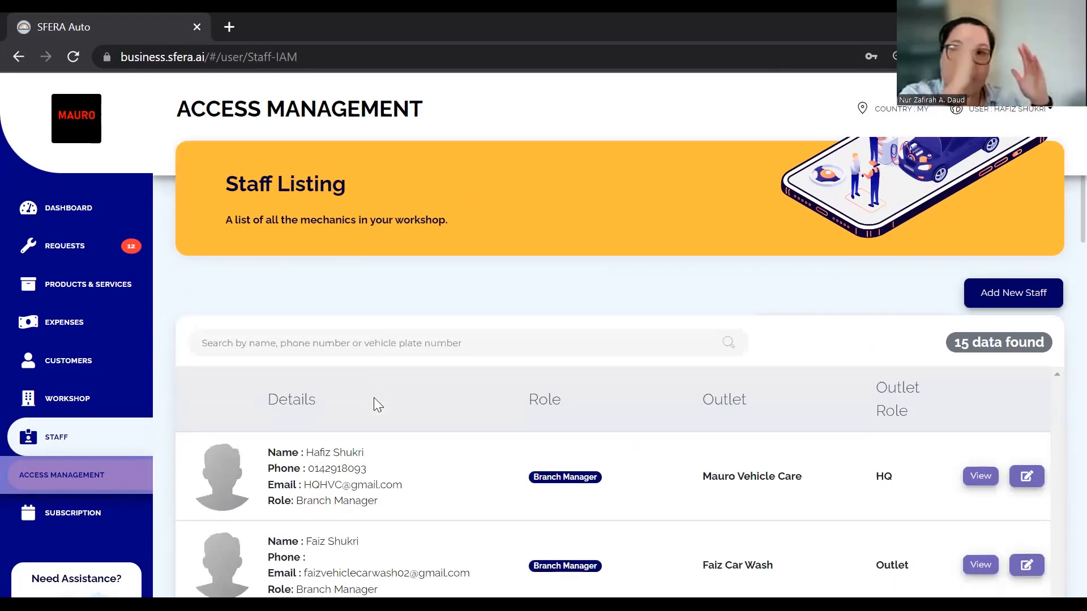
scroll(378, 405, "down", 1)
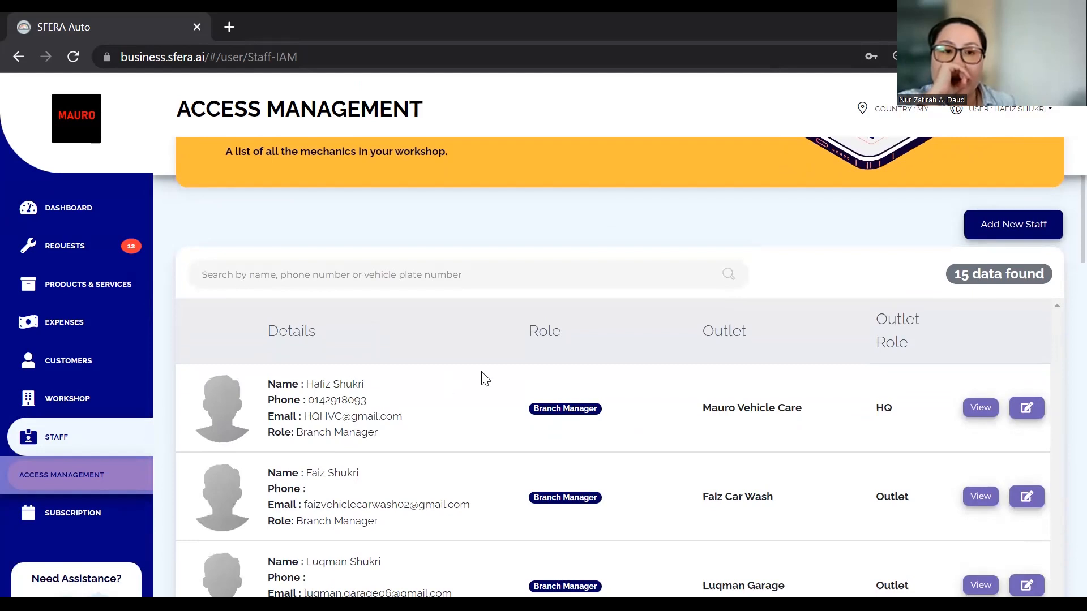
scroll(577, 388, "down", 2)
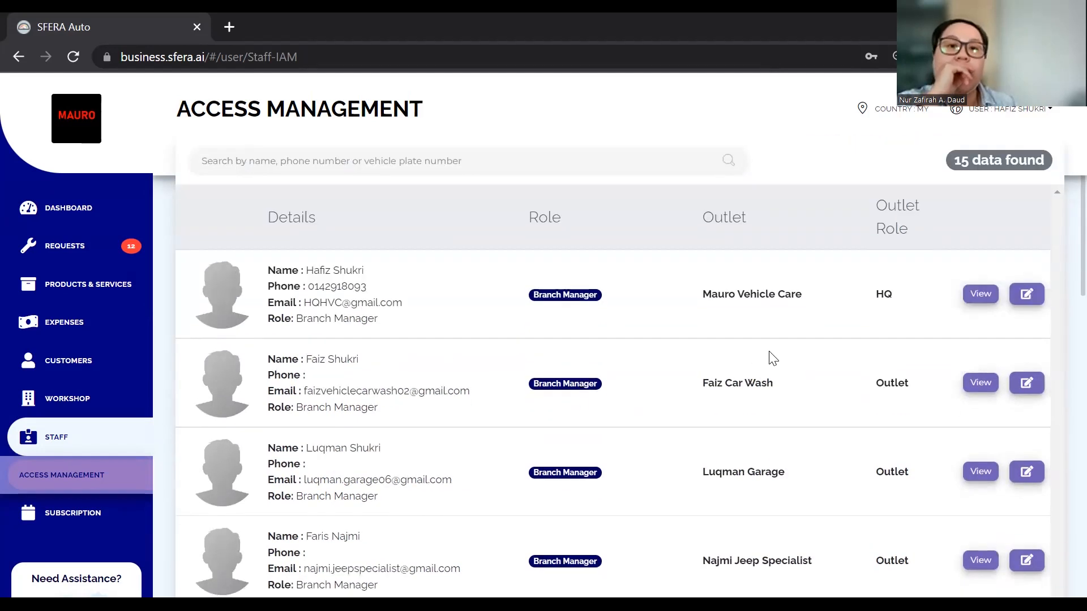
scroll(771, 356, "down", 2)
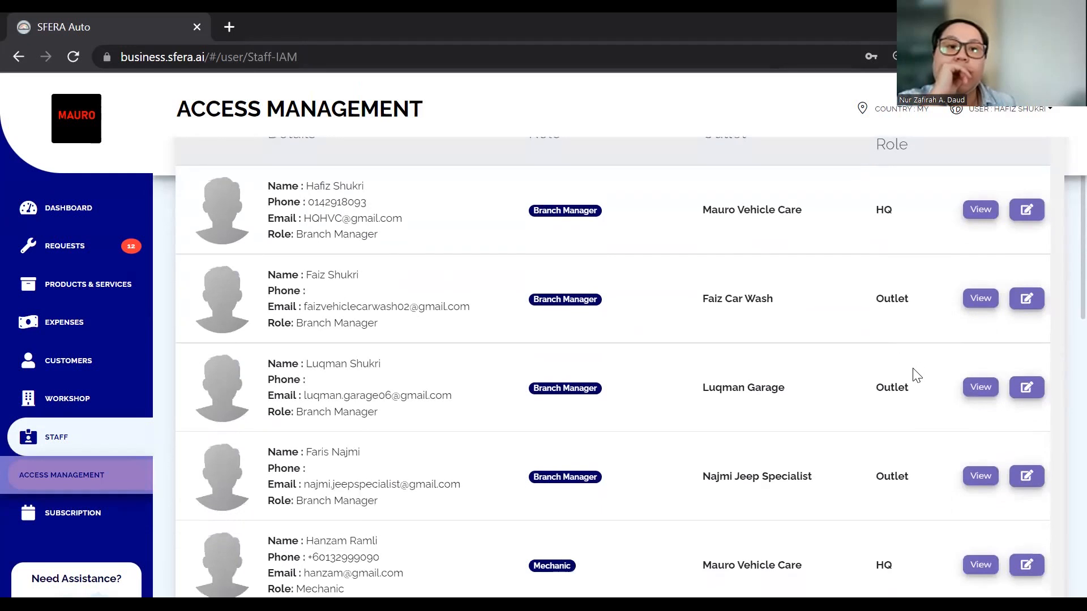
scroll(912, 376, "down", 1)
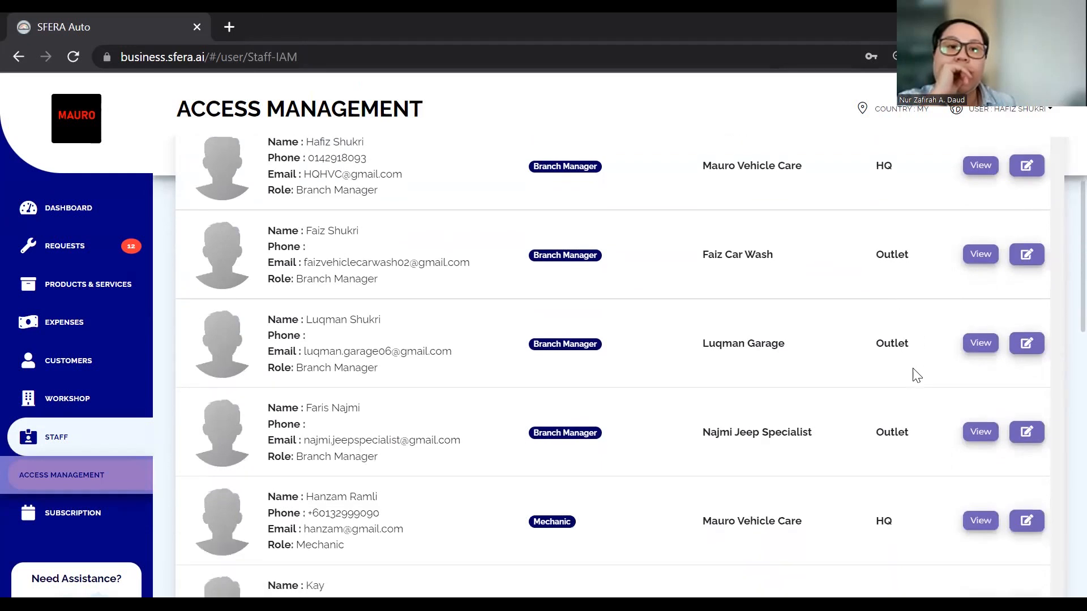
left_click(980, 520)
Scroll the mechanic's profile to review Ford Car Services expertise and four past jobs
scroll(537, 400, "down", 5)
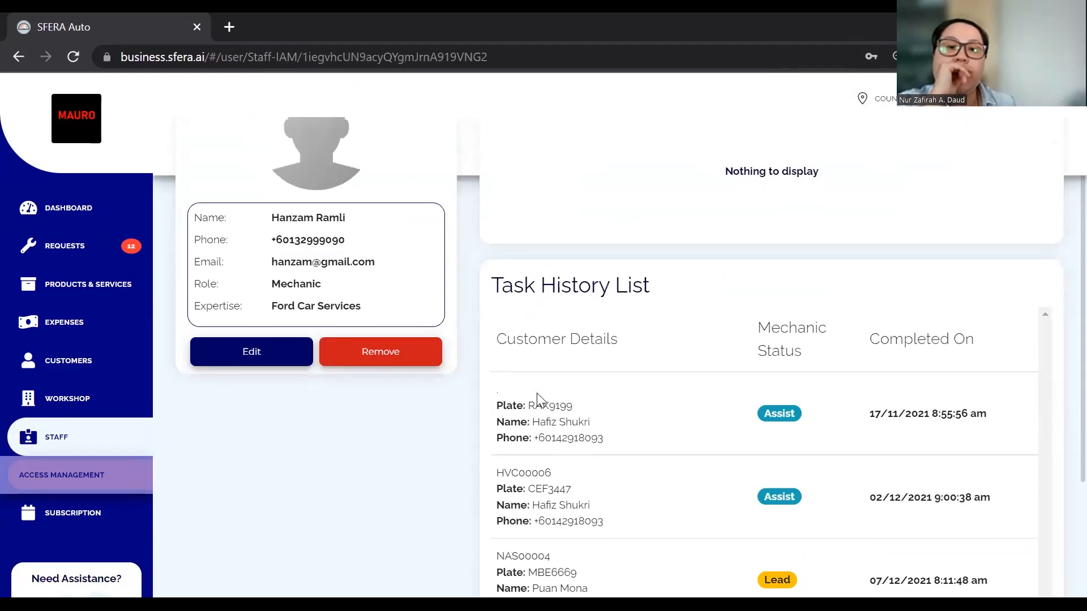
scroll(656, 362, "up", 1)
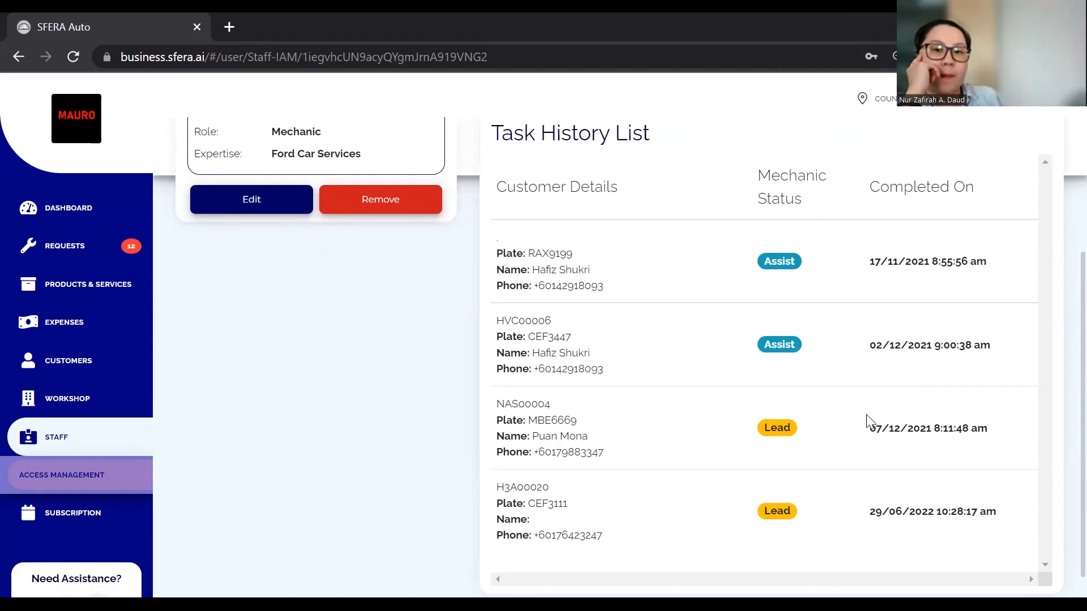
scroll(868, 421, "up", 5)
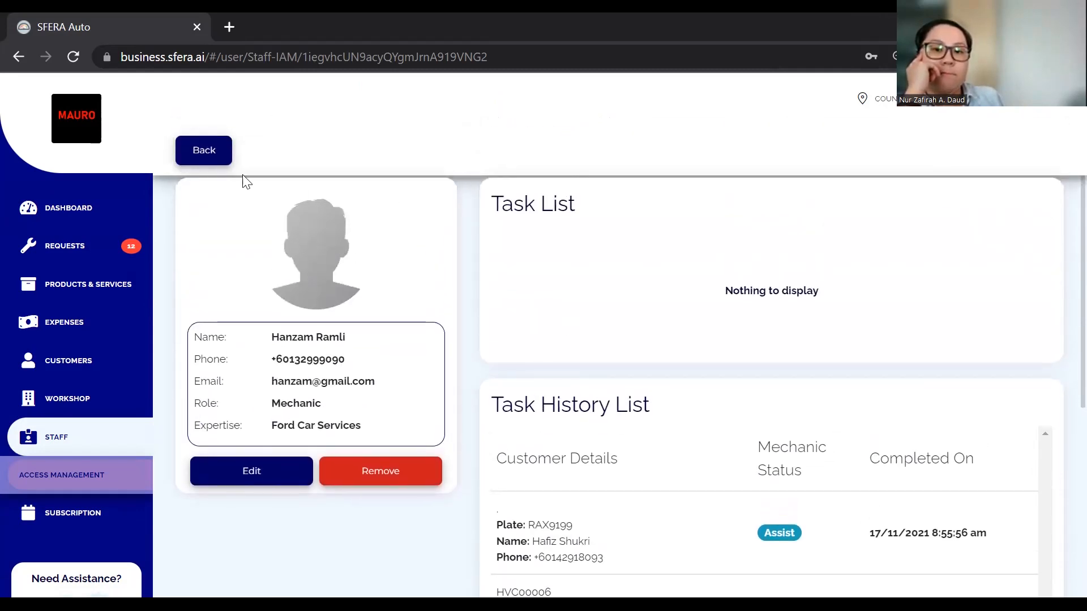
Return to the Staff Listing and open the Add New Staff form
left_click(204, 152)
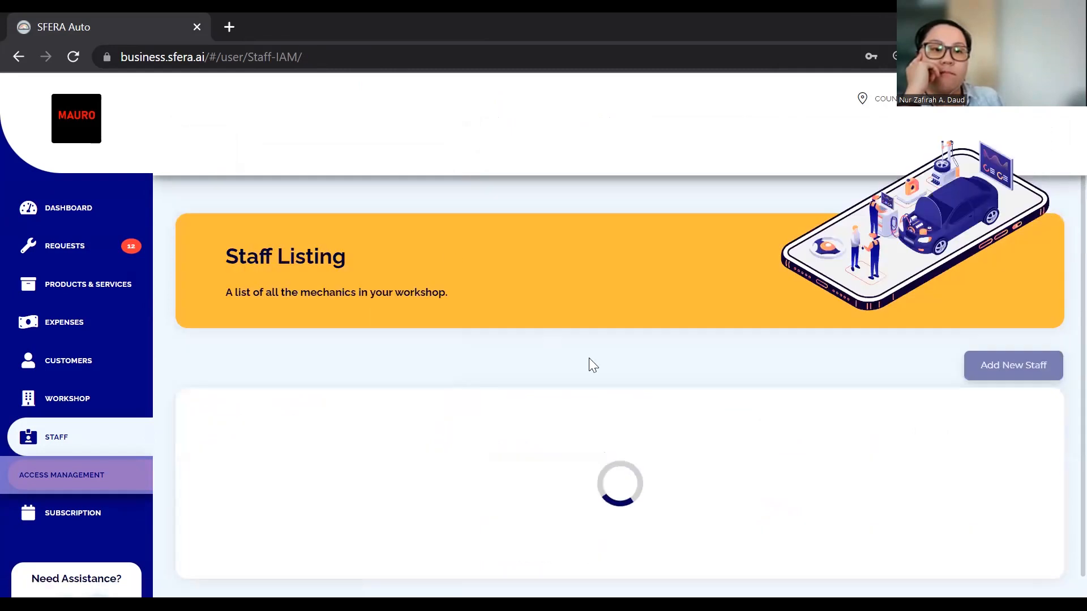
scroll(624, 393, "down", 1)
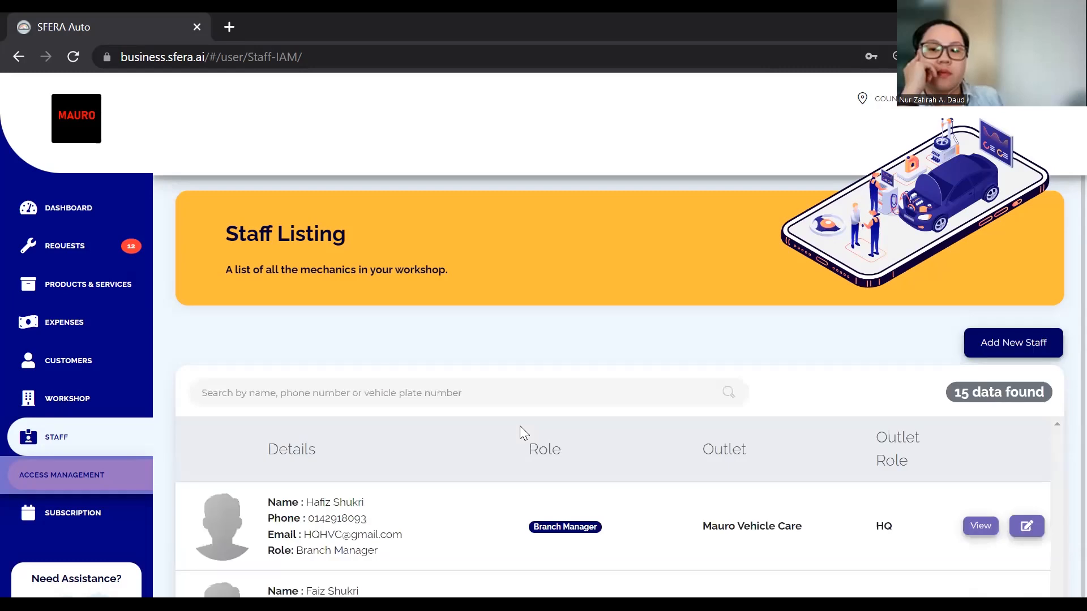
scroll(407, 414, "down", 2)
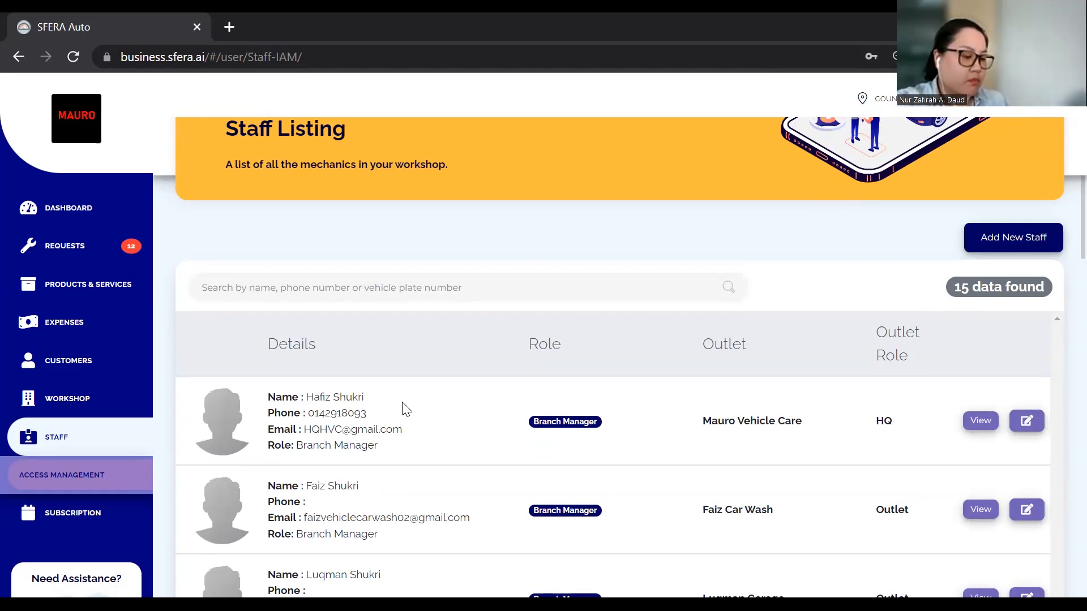
left_click(996, 237)
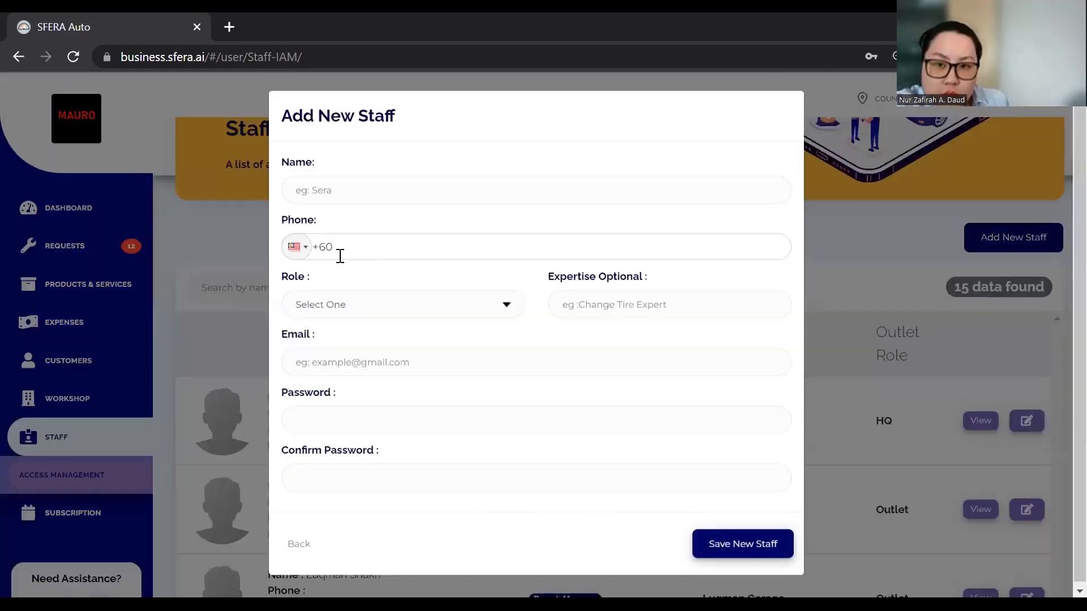
Check the Role options (Supervisor, Mechanic, Branch Manager), then close the form without saving
left_click(394, 319)
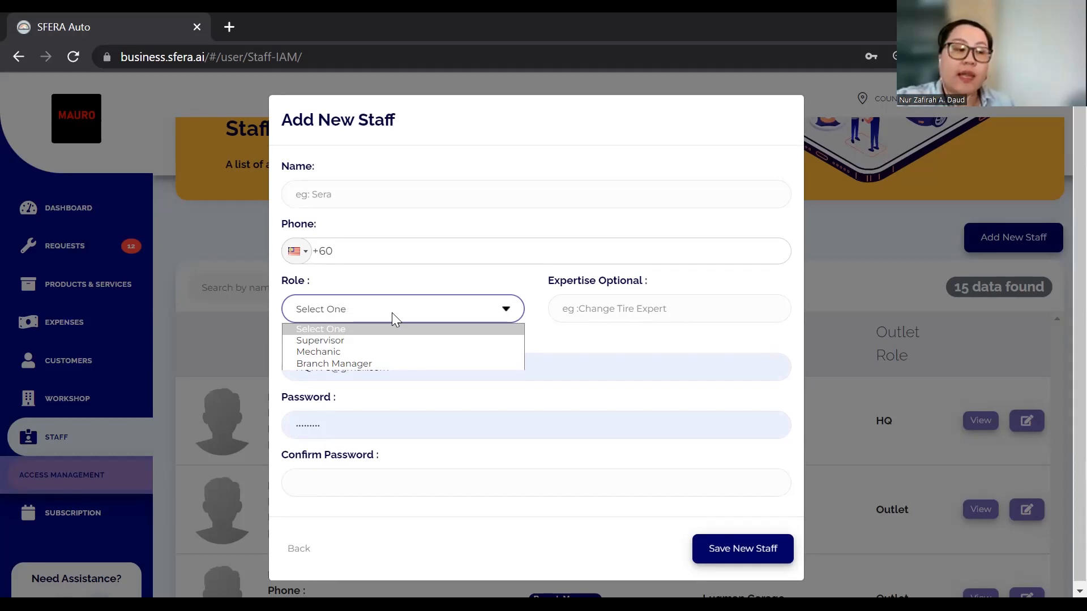
left_click(597, 351)
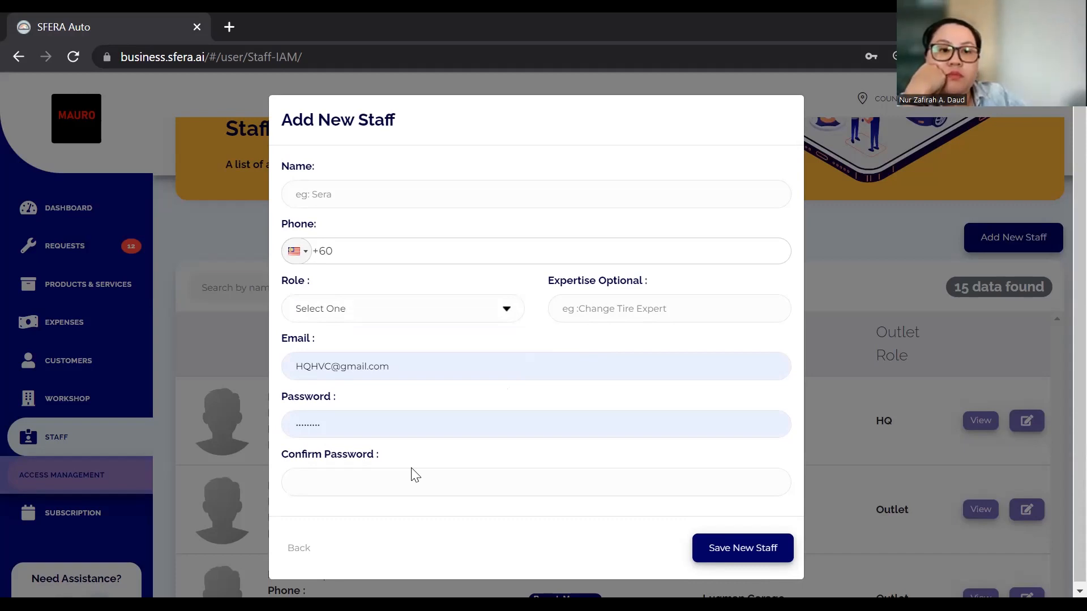
scroll(503, 475, "down", 2)
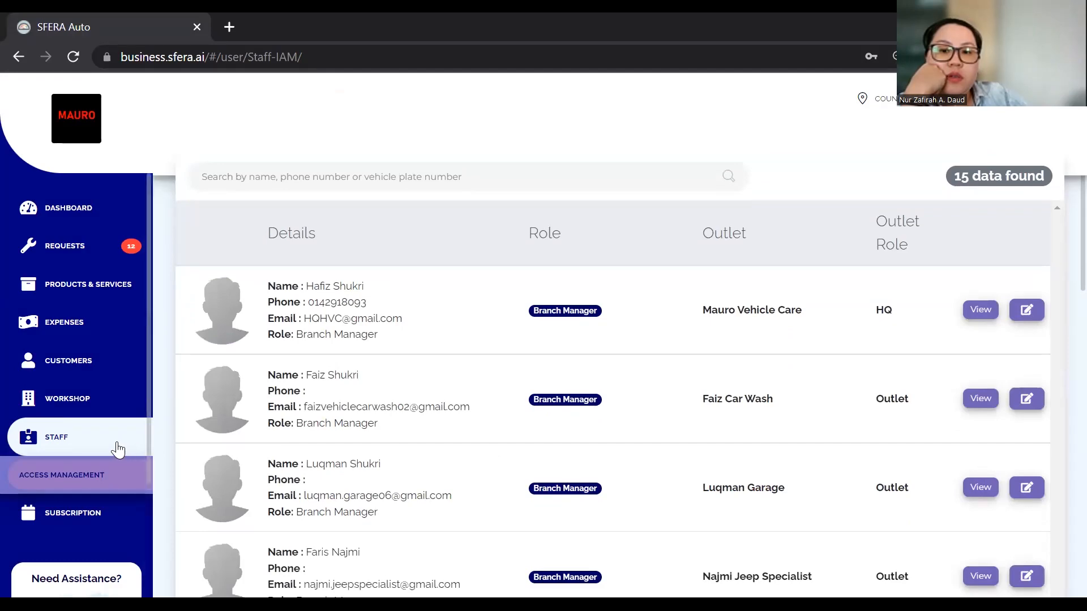